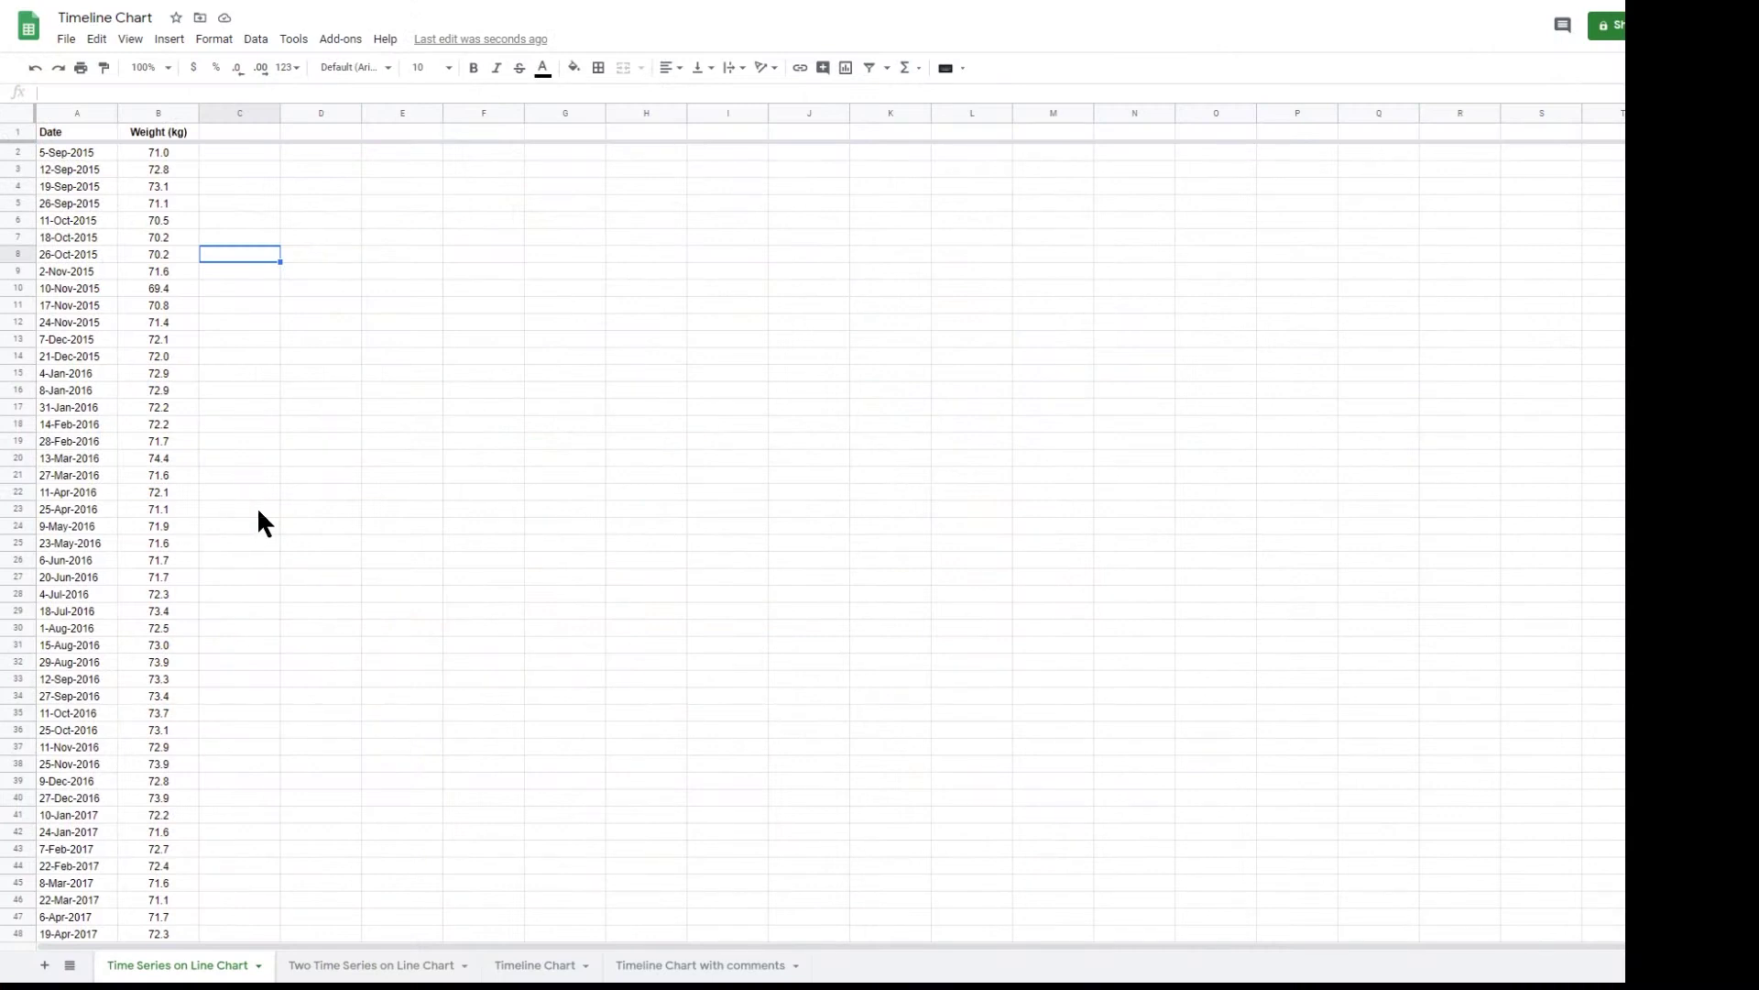
Step: Give the weight series line 7px data point markers
{"action": "scroll", "coordinate": [259, 520], "scroll_direction": "down", "scroll_amount": 10}
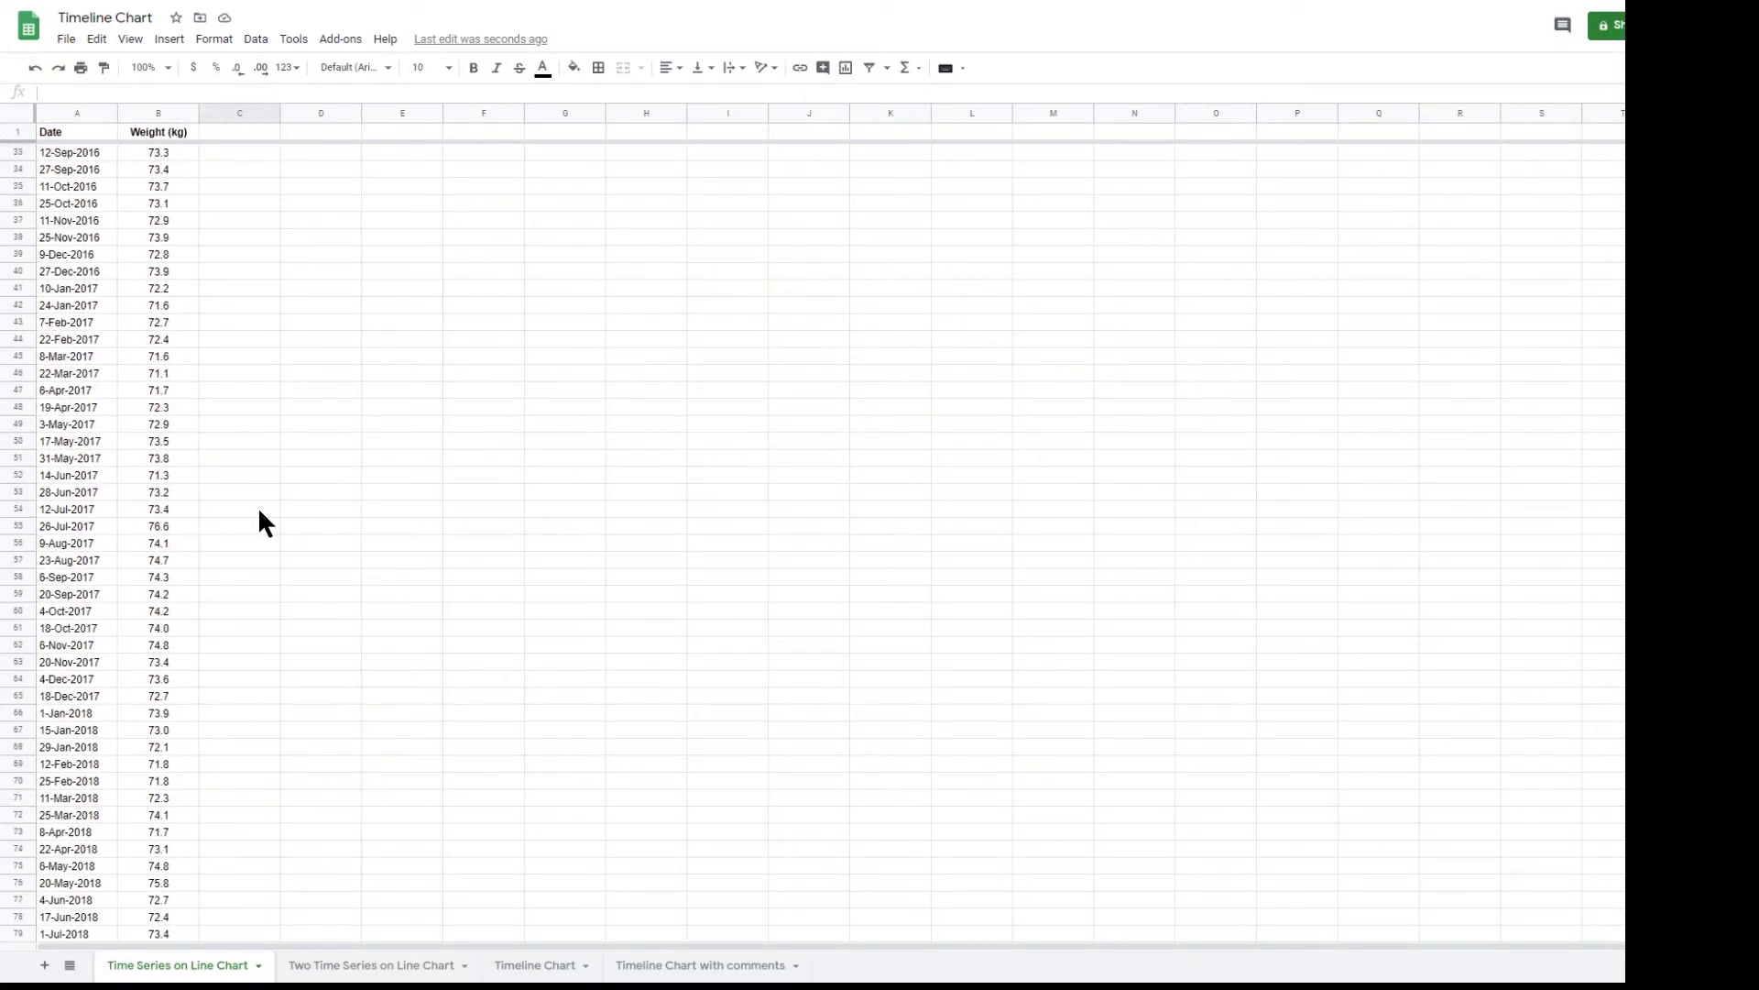
{"action": "scroll", "coordinate": [260, 513], "scroll_direction": "down", "scroll_amount": 14}
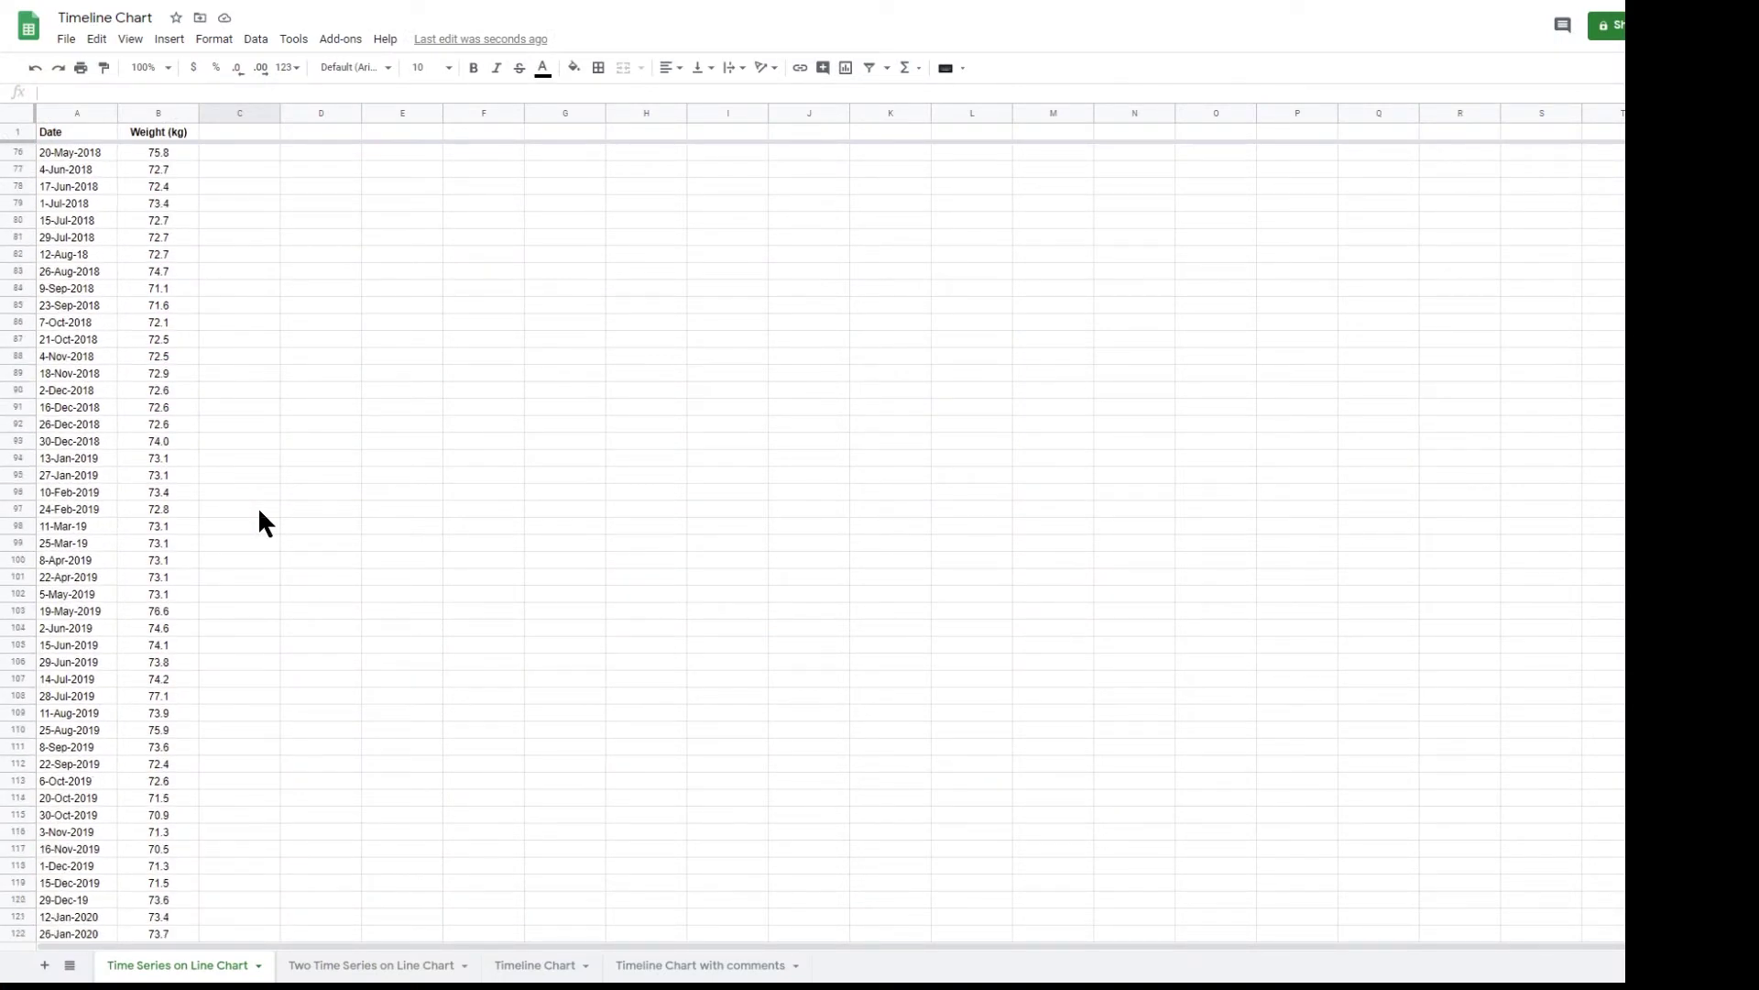
{"action": "scroll", "coordinate": [259, 520], "scroll_direction": "down", "scroll_amount": 7}
{"action": "scroll", "coordinate": [259, 521], "scroll_direction": "up", "scroll_amount": 8}
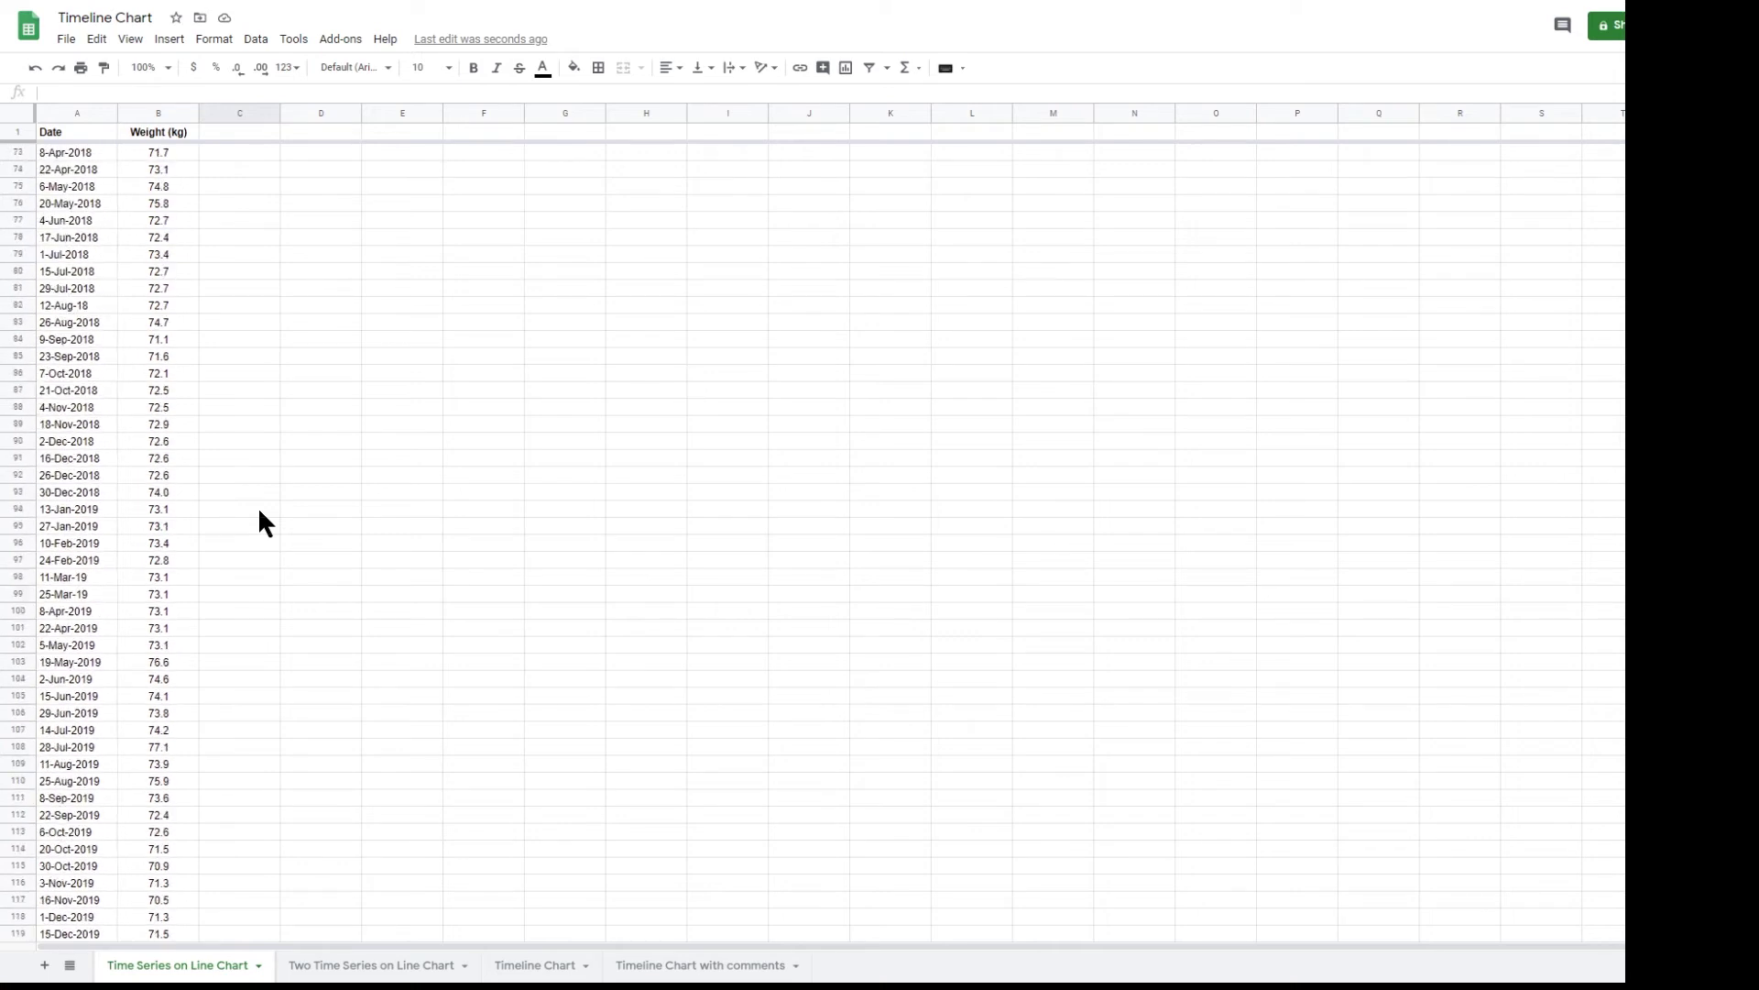
{"action": "scroll", "coordinate": [259, 520], "scroll_direction": "up", "scroll_amount": 16}
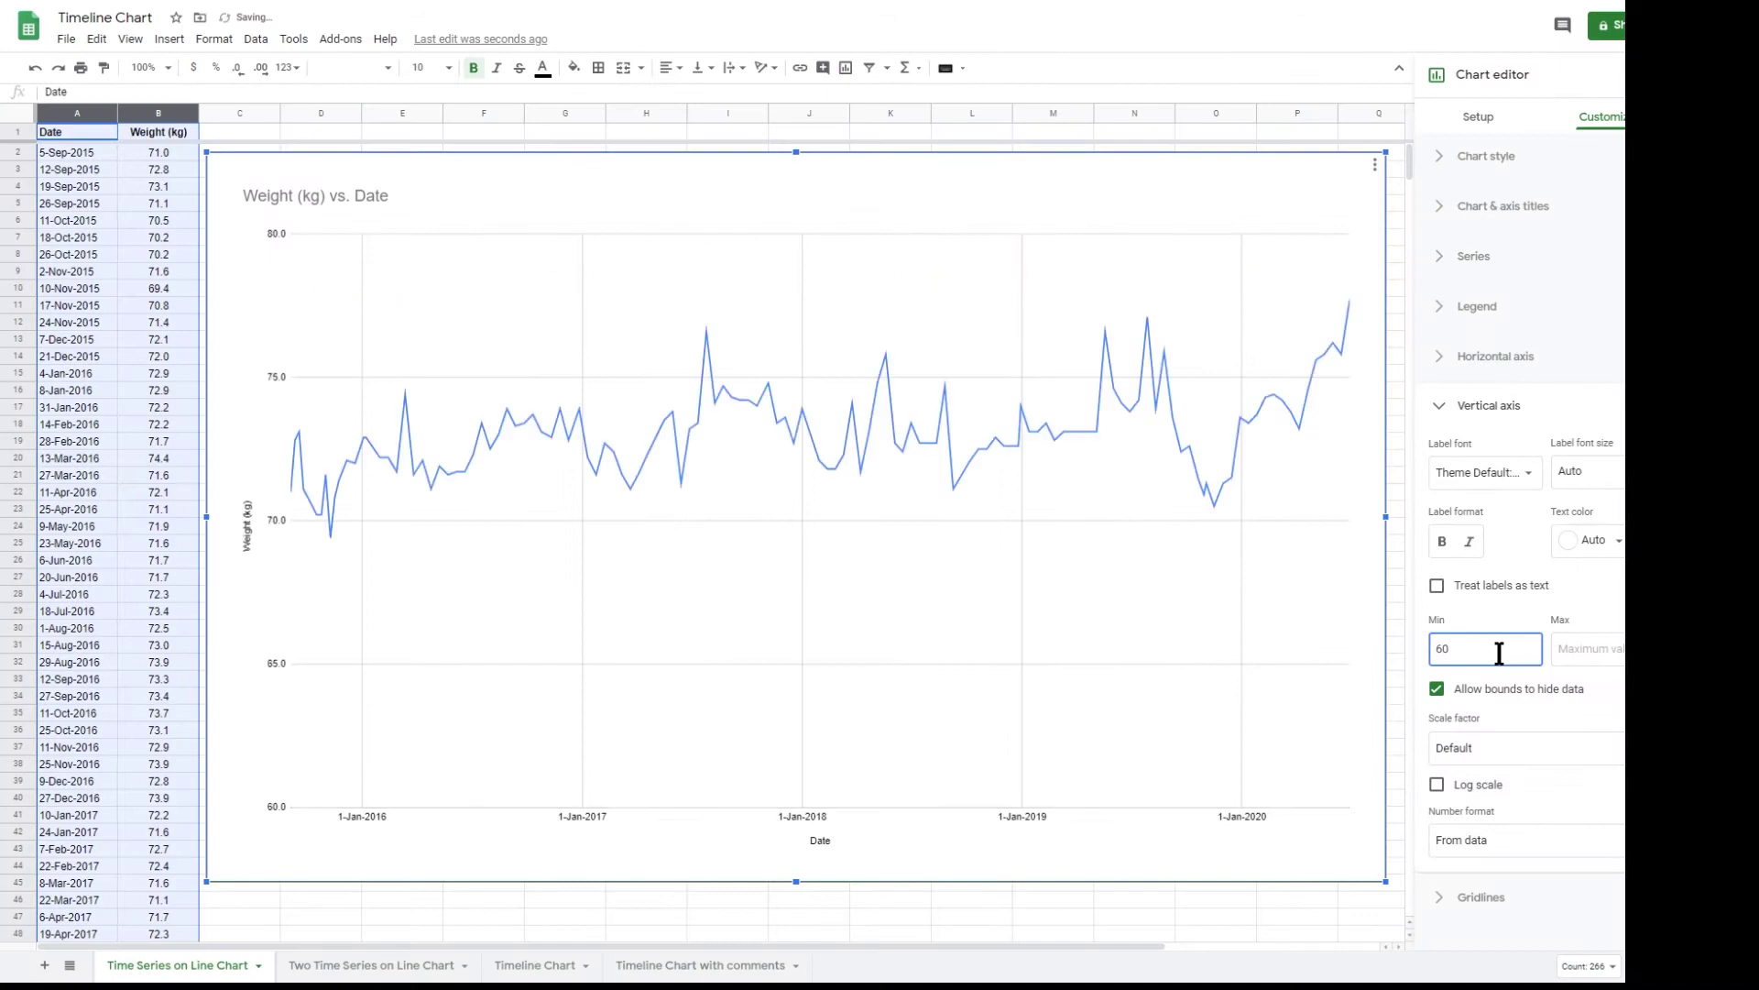
{"action": "left_click", "coordinate": [1473, 256]}
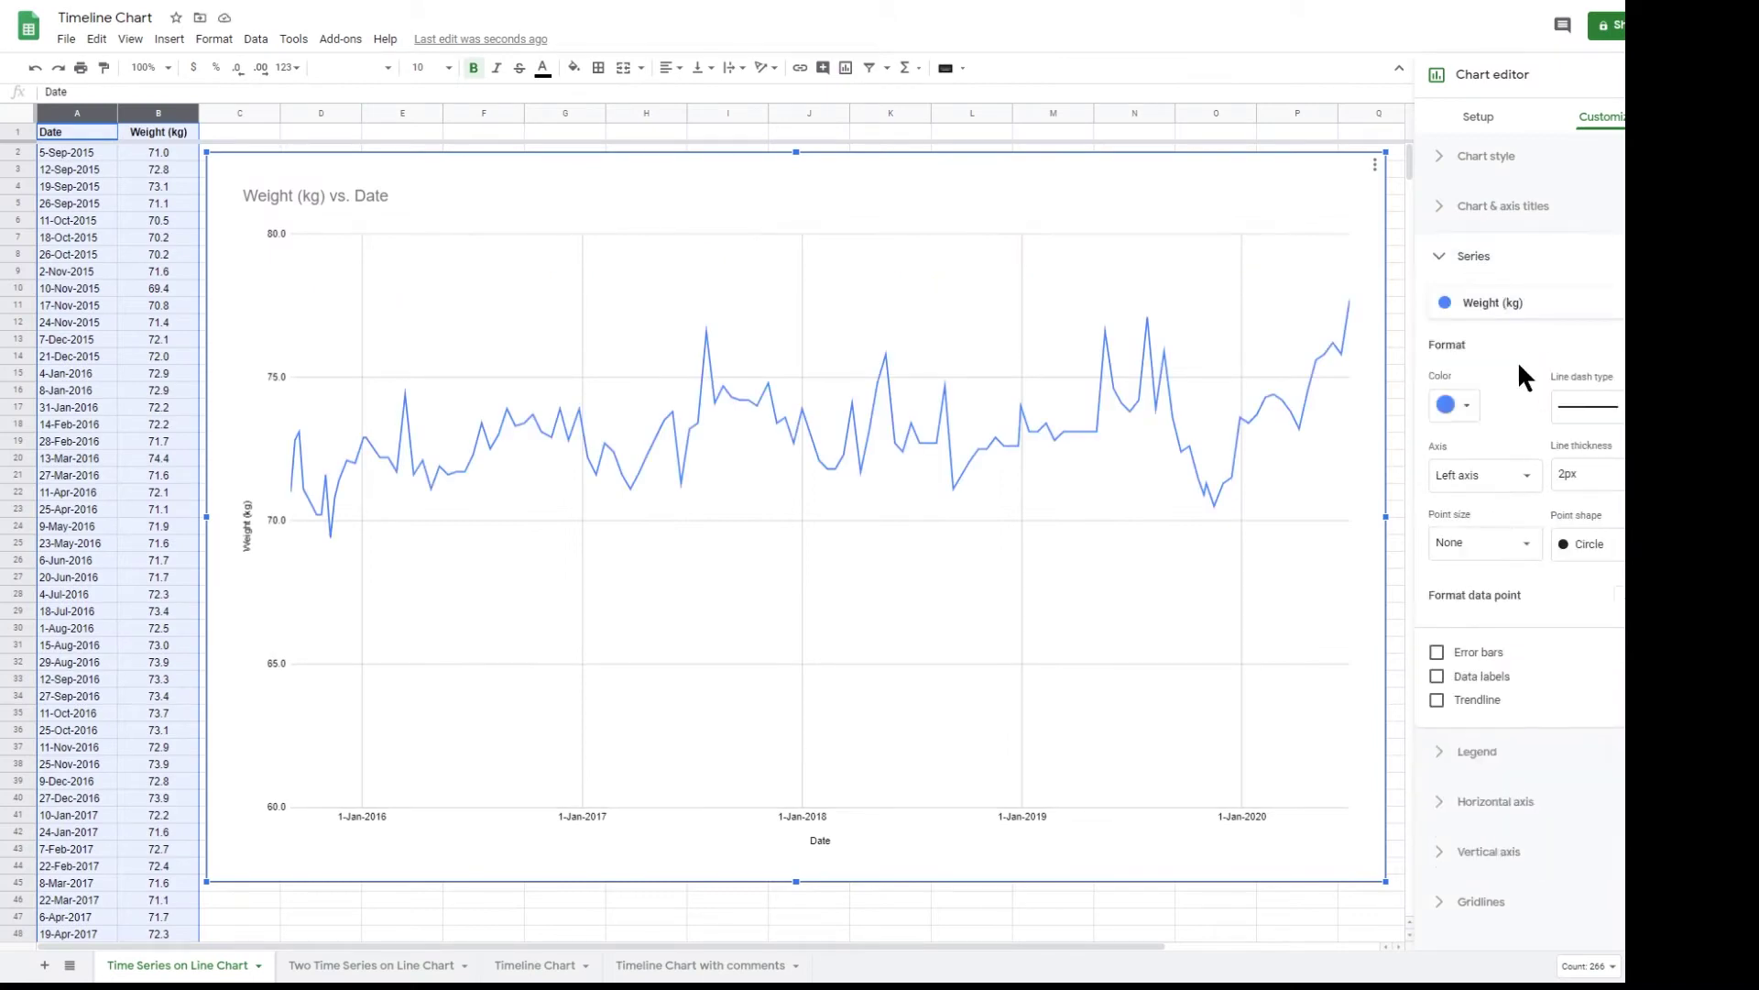
{"action": "left_click", "coordinate": [1527, 542]}
{"action": "left_click", "coordinate": [1469, 646]}
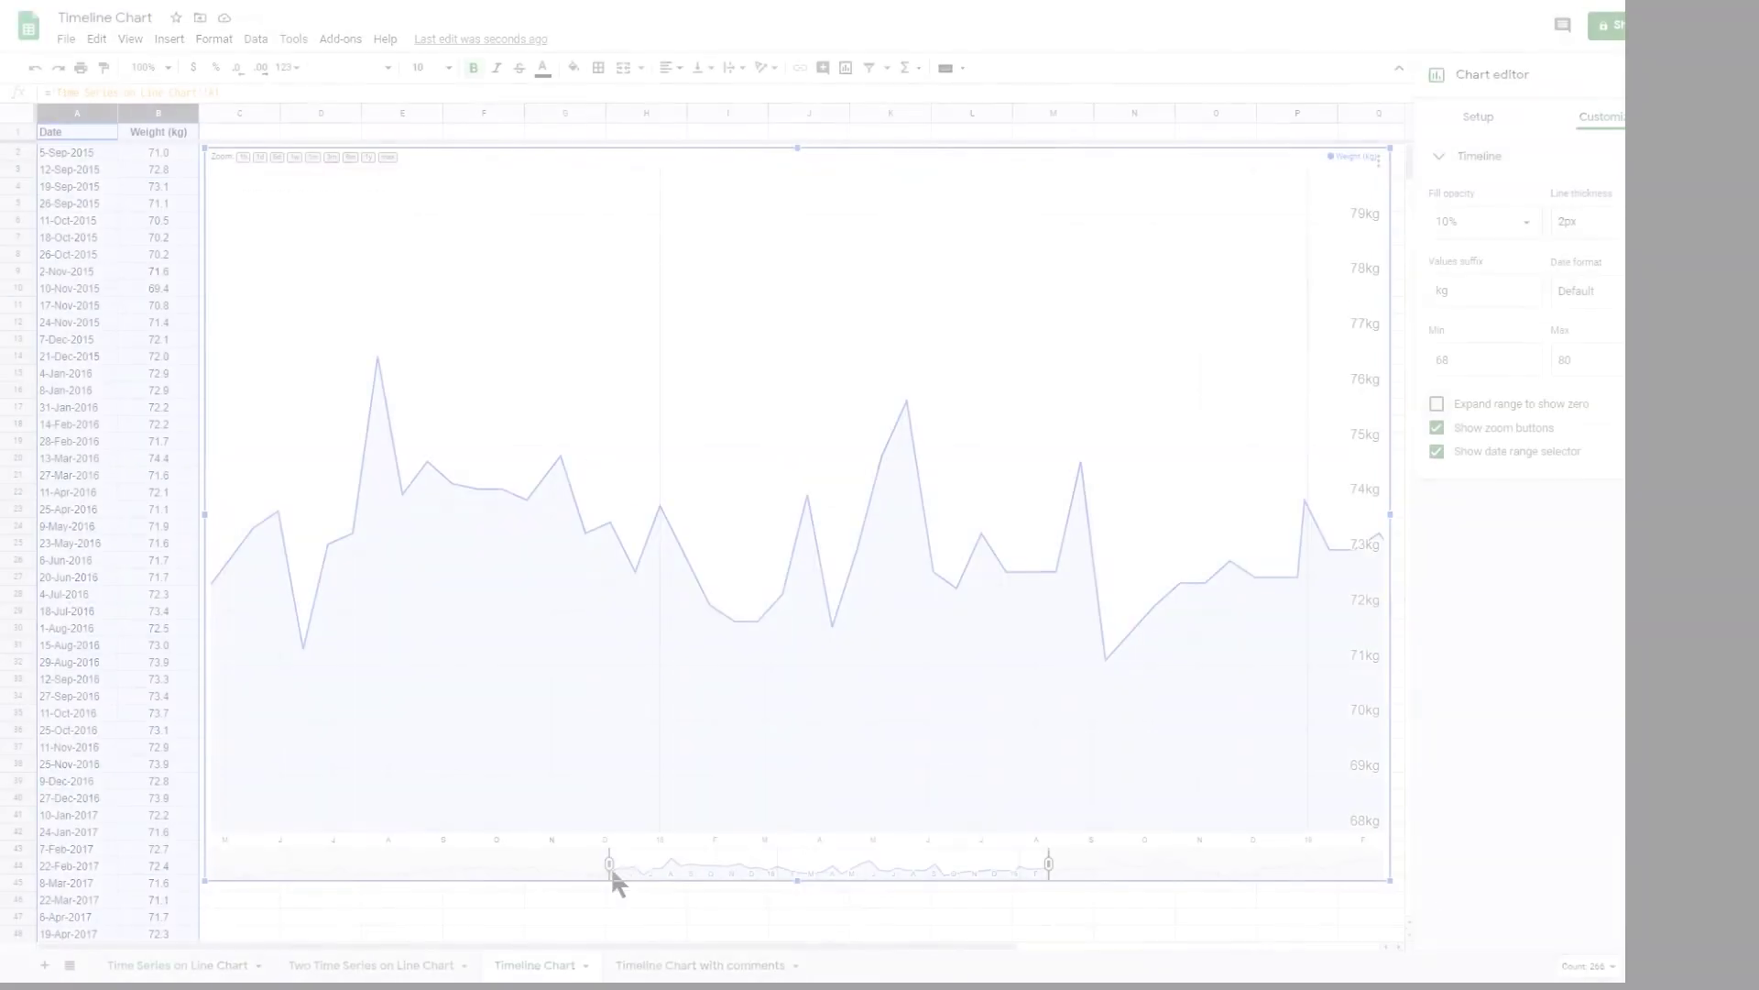
Step: Narrow the timeline's visible range to roughly Jun–Oct 2016
{"action": "left_click_drag", "start_coordinate": [609, 863], "coordinate": [954, 864]}
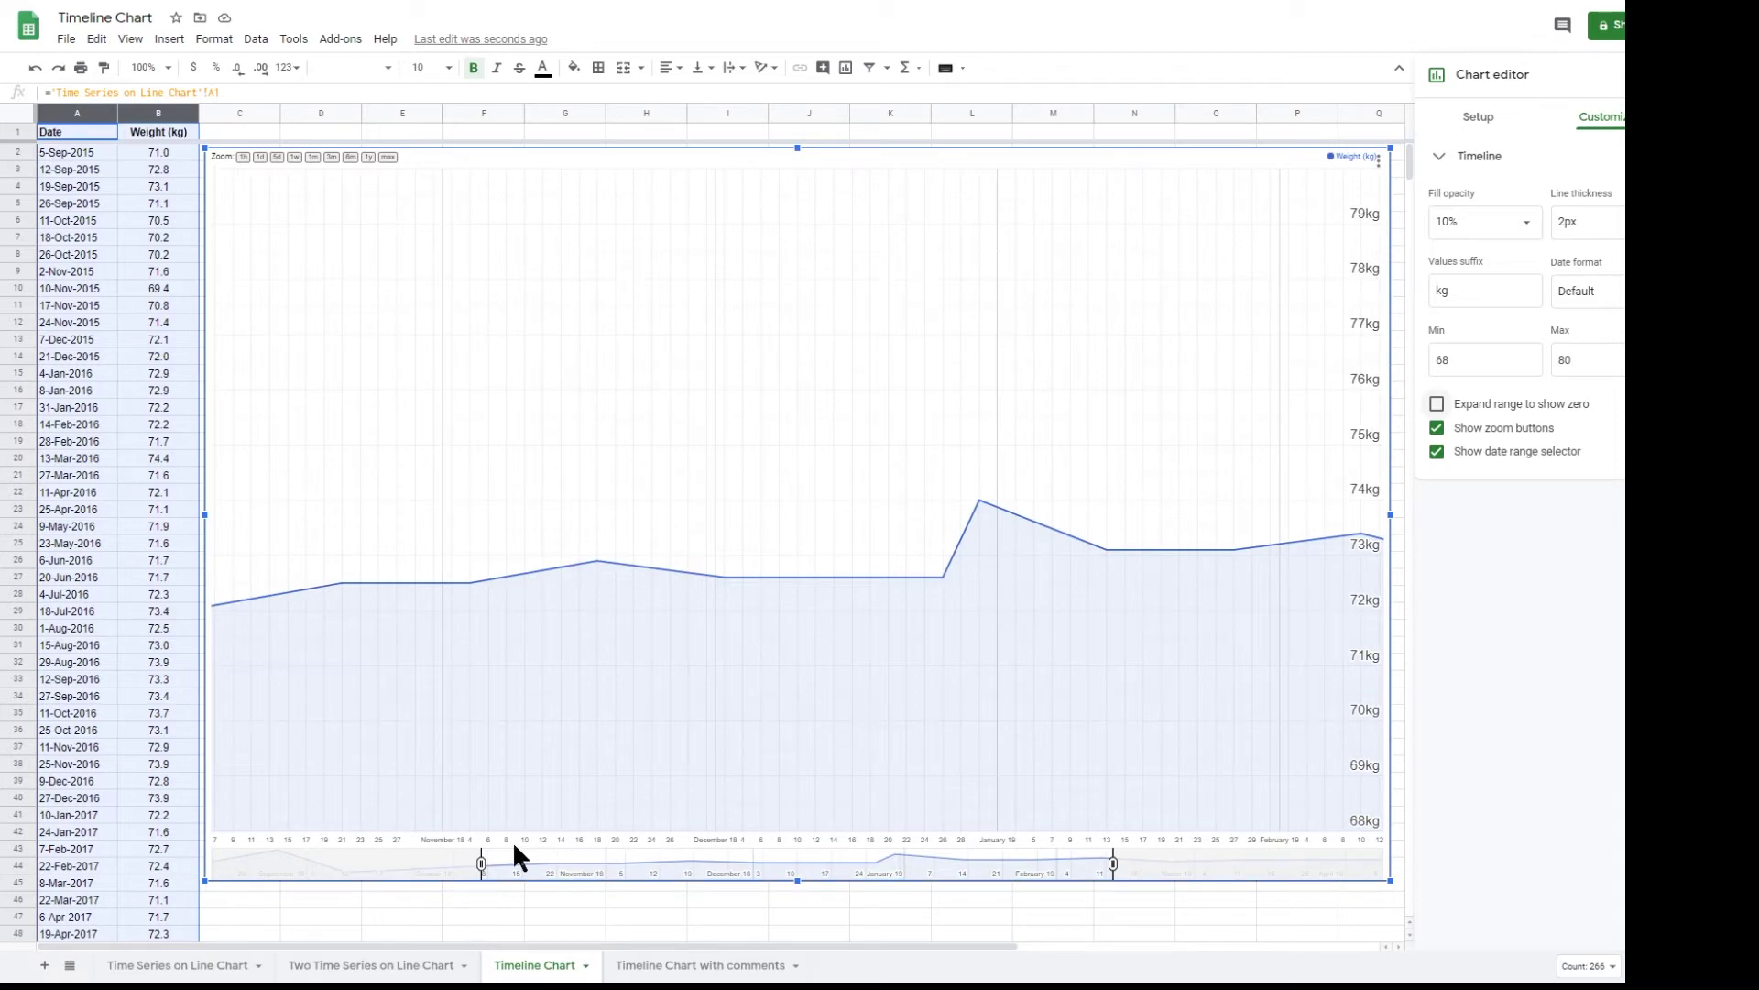
{"action": "left_click_drag", "start_coordinate": [513, 857], "coordinate": [914, 867]}
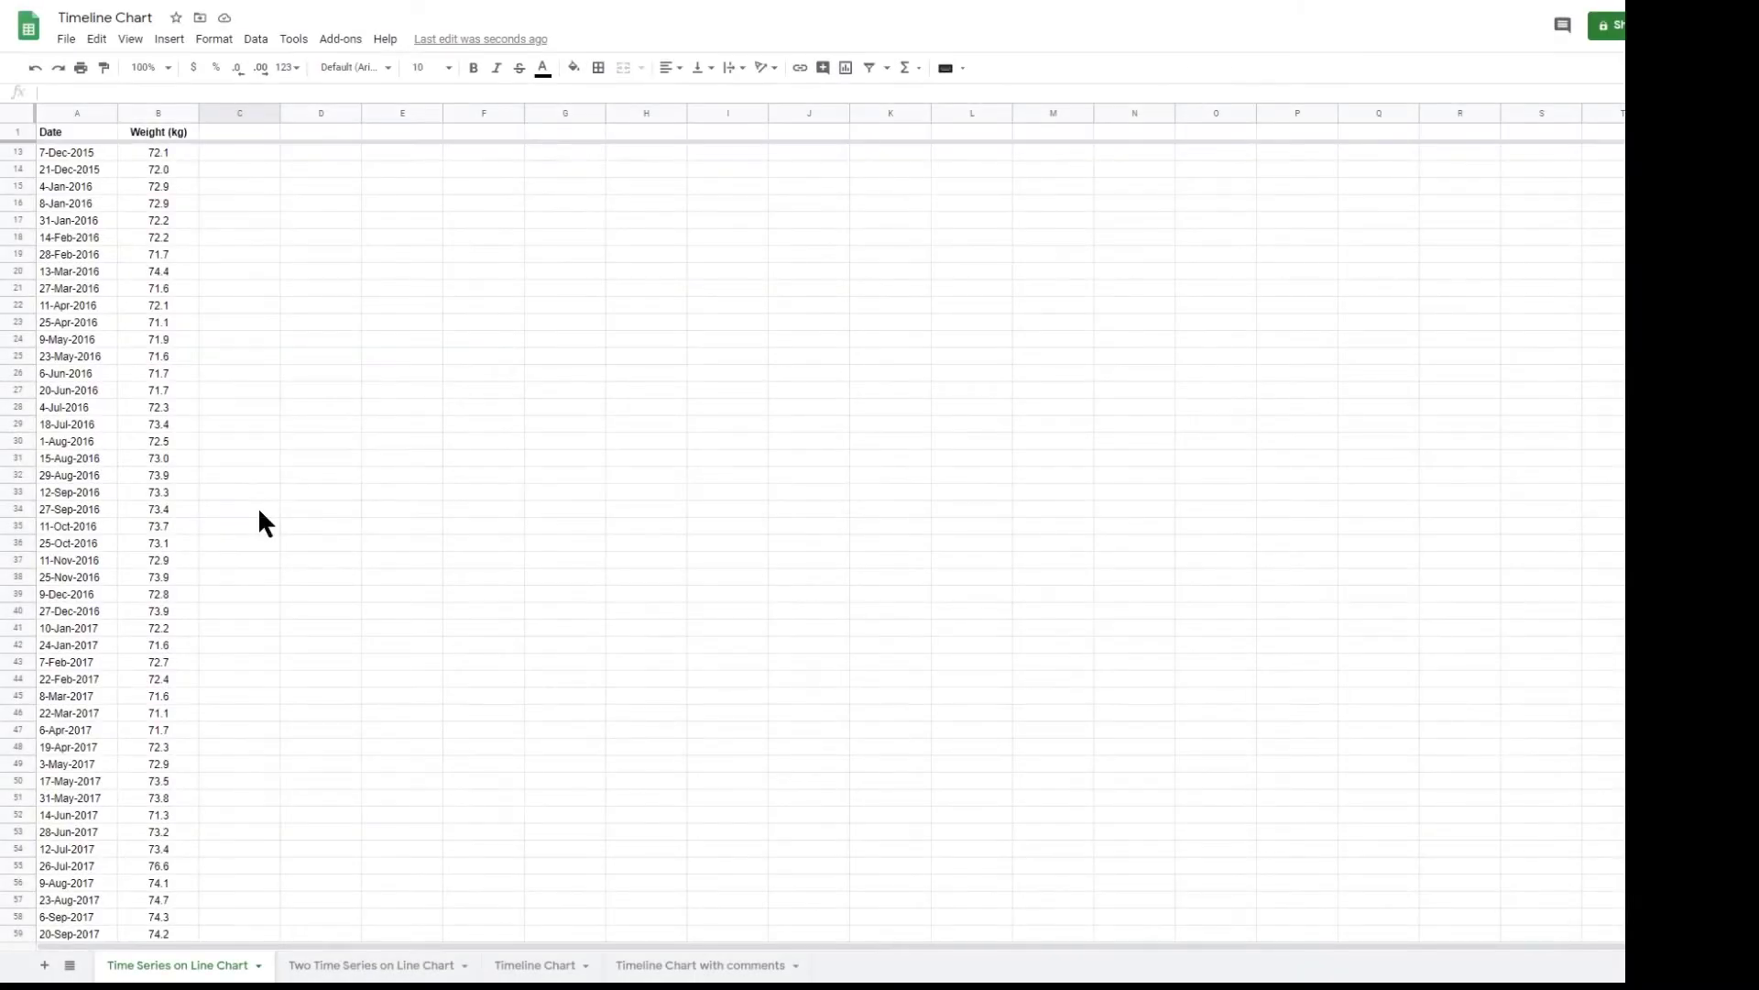
{"action": "scroll", "coordinate": [260, 513], "scroll_direction": "up", "scroll_amount": 4}
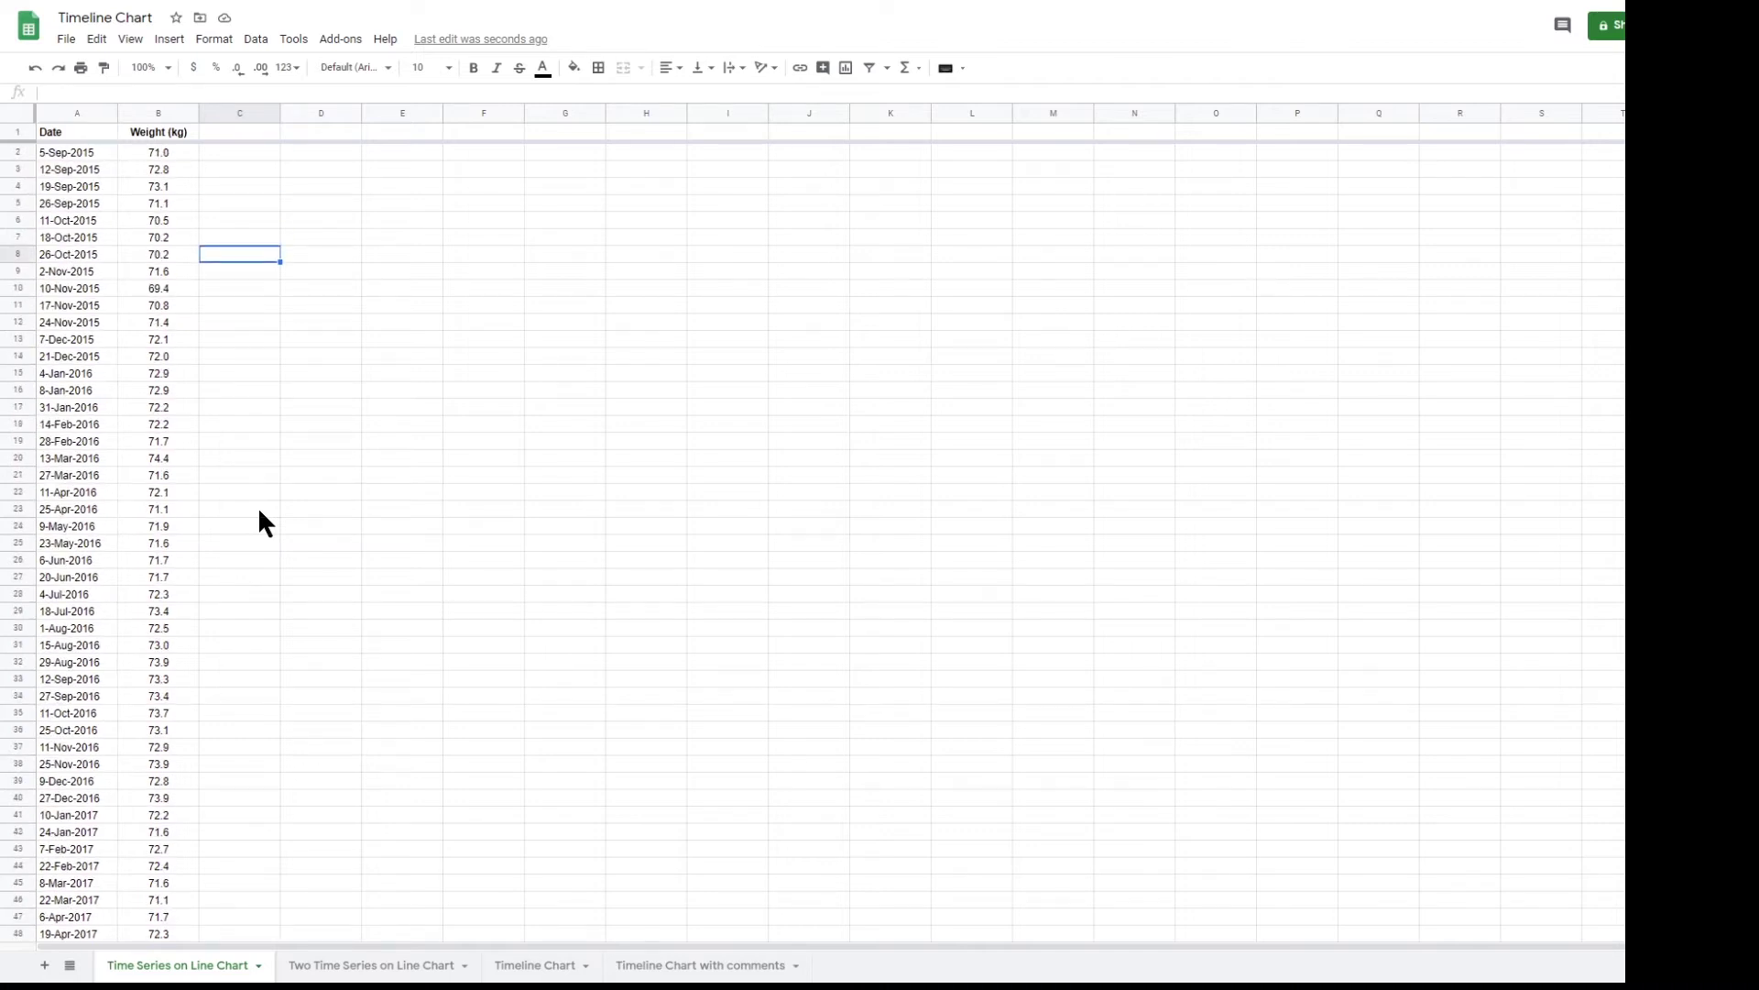
Step: Insert a chart of the Date and Weight (kg) columns, placed beside the data and enlarged across columns C–Q
{"action": "left_click", "coordinate": [69, 113]}
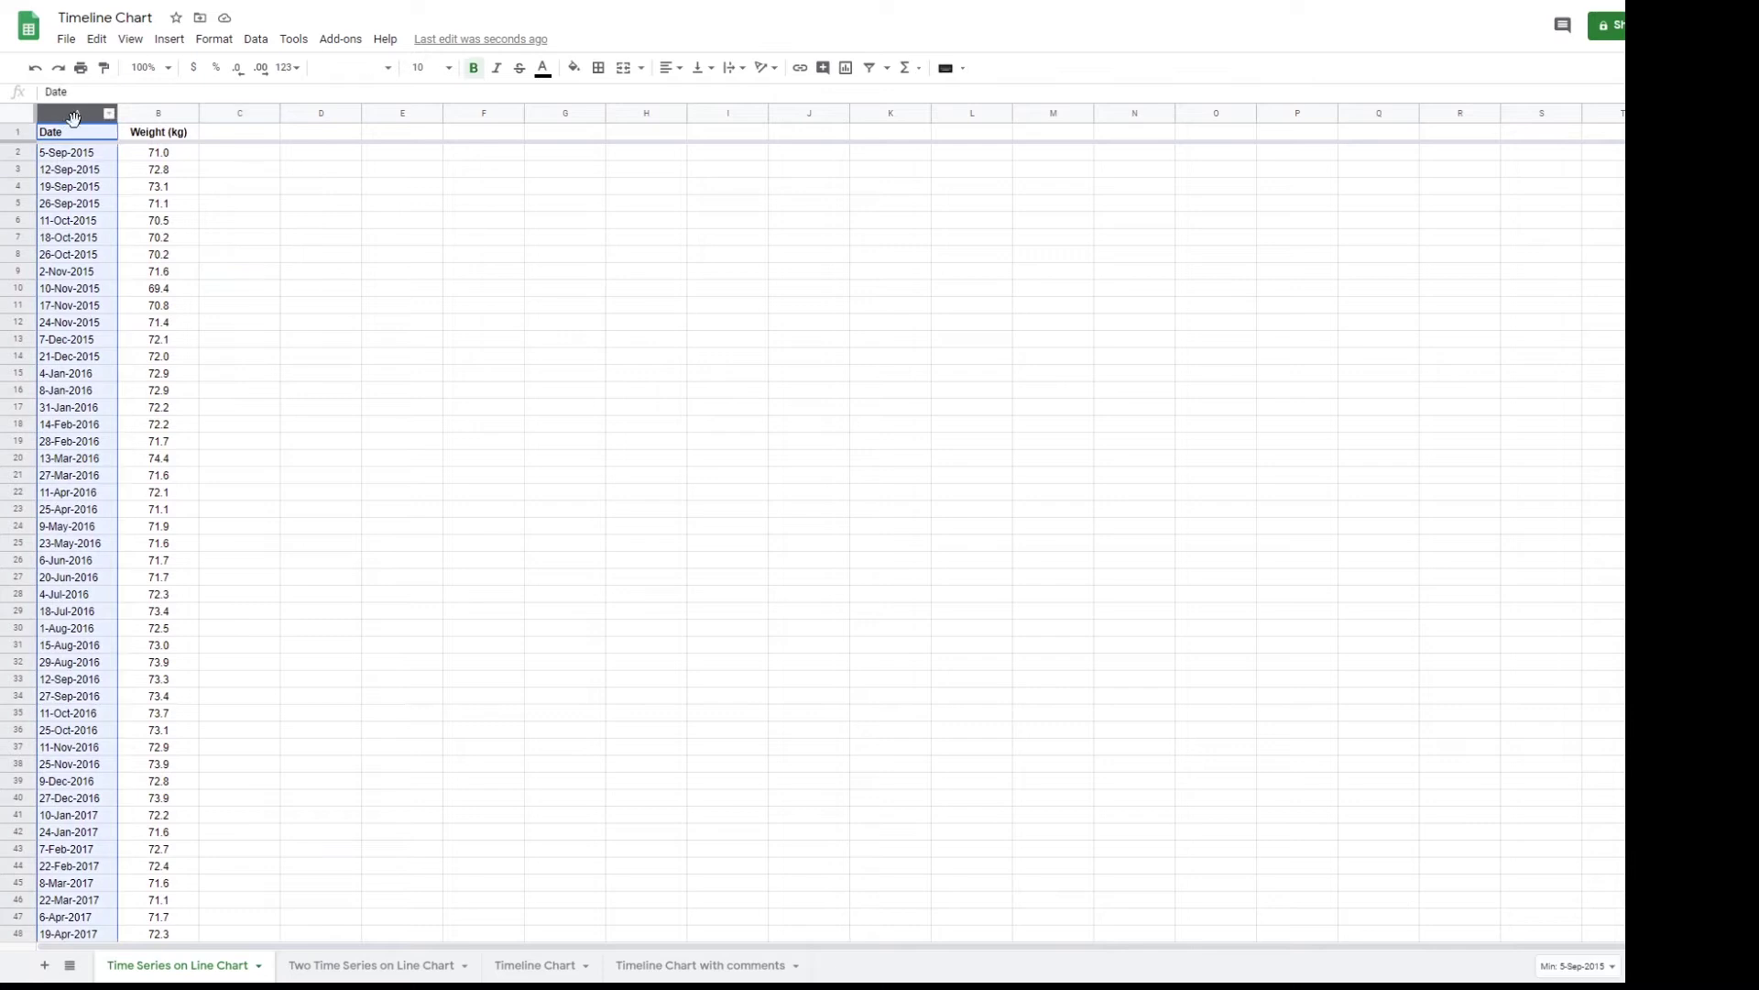
{"action": "left_click", "coordinate": [149, 113], "text": "shift"}
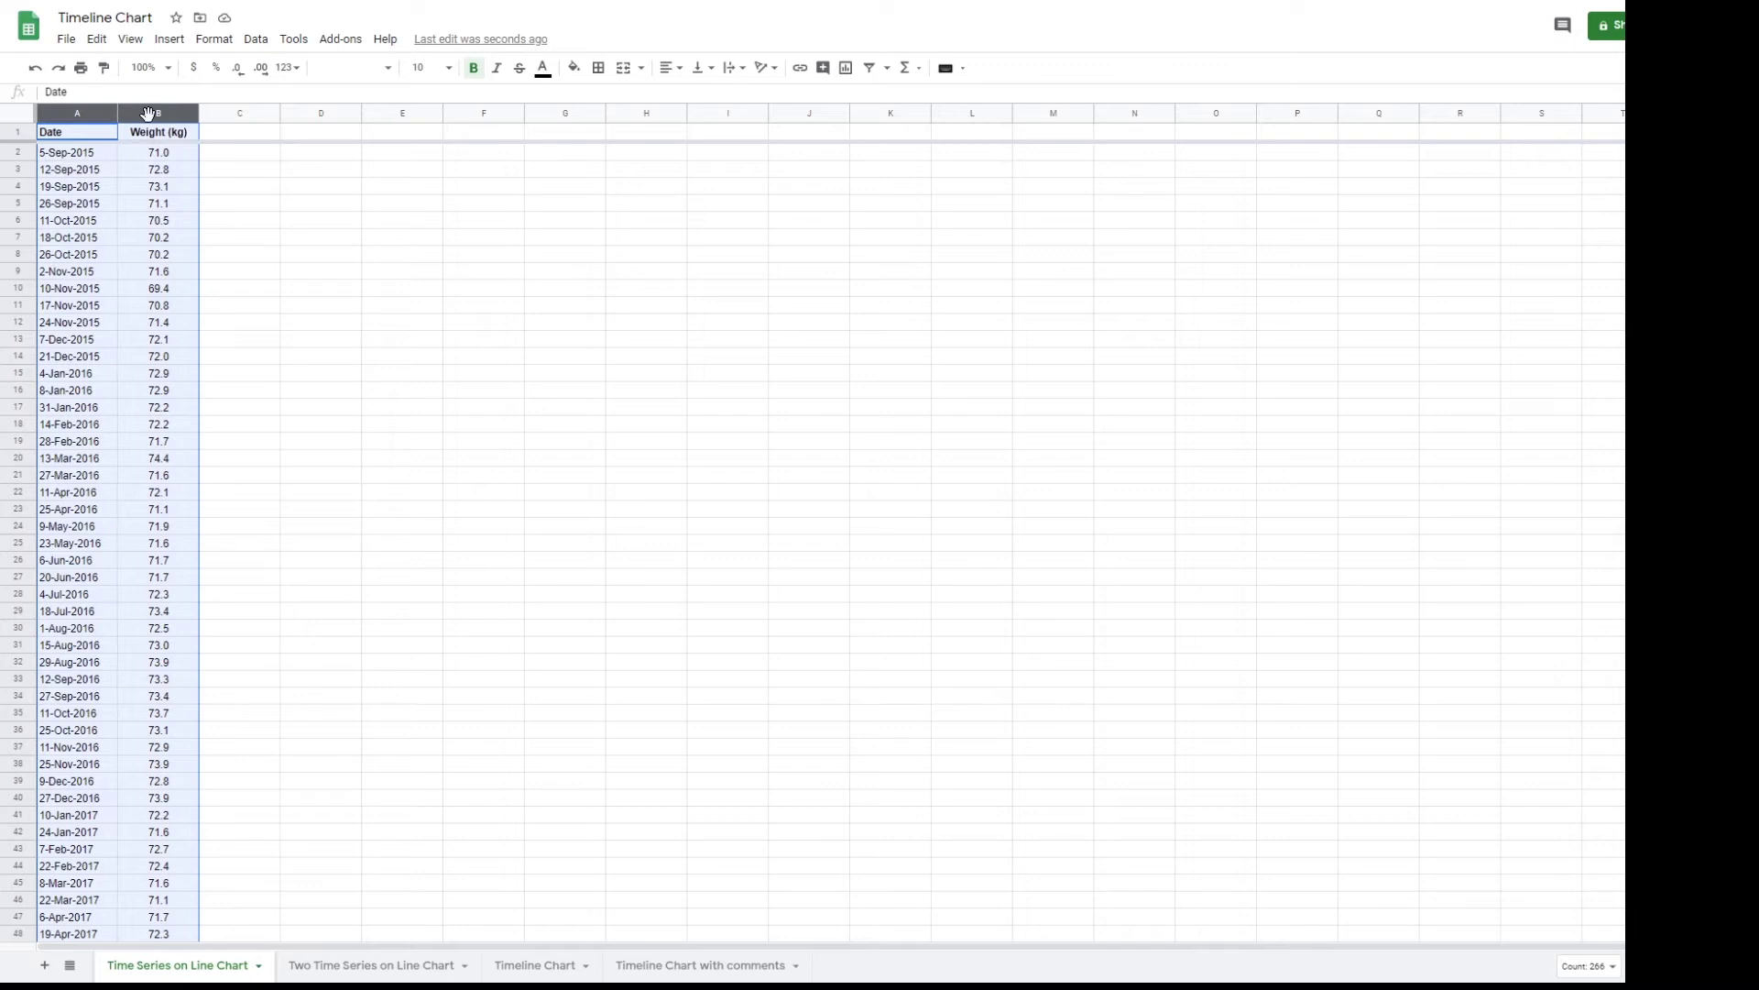
{"action": "left_click", "coordinate": [169, 40]}
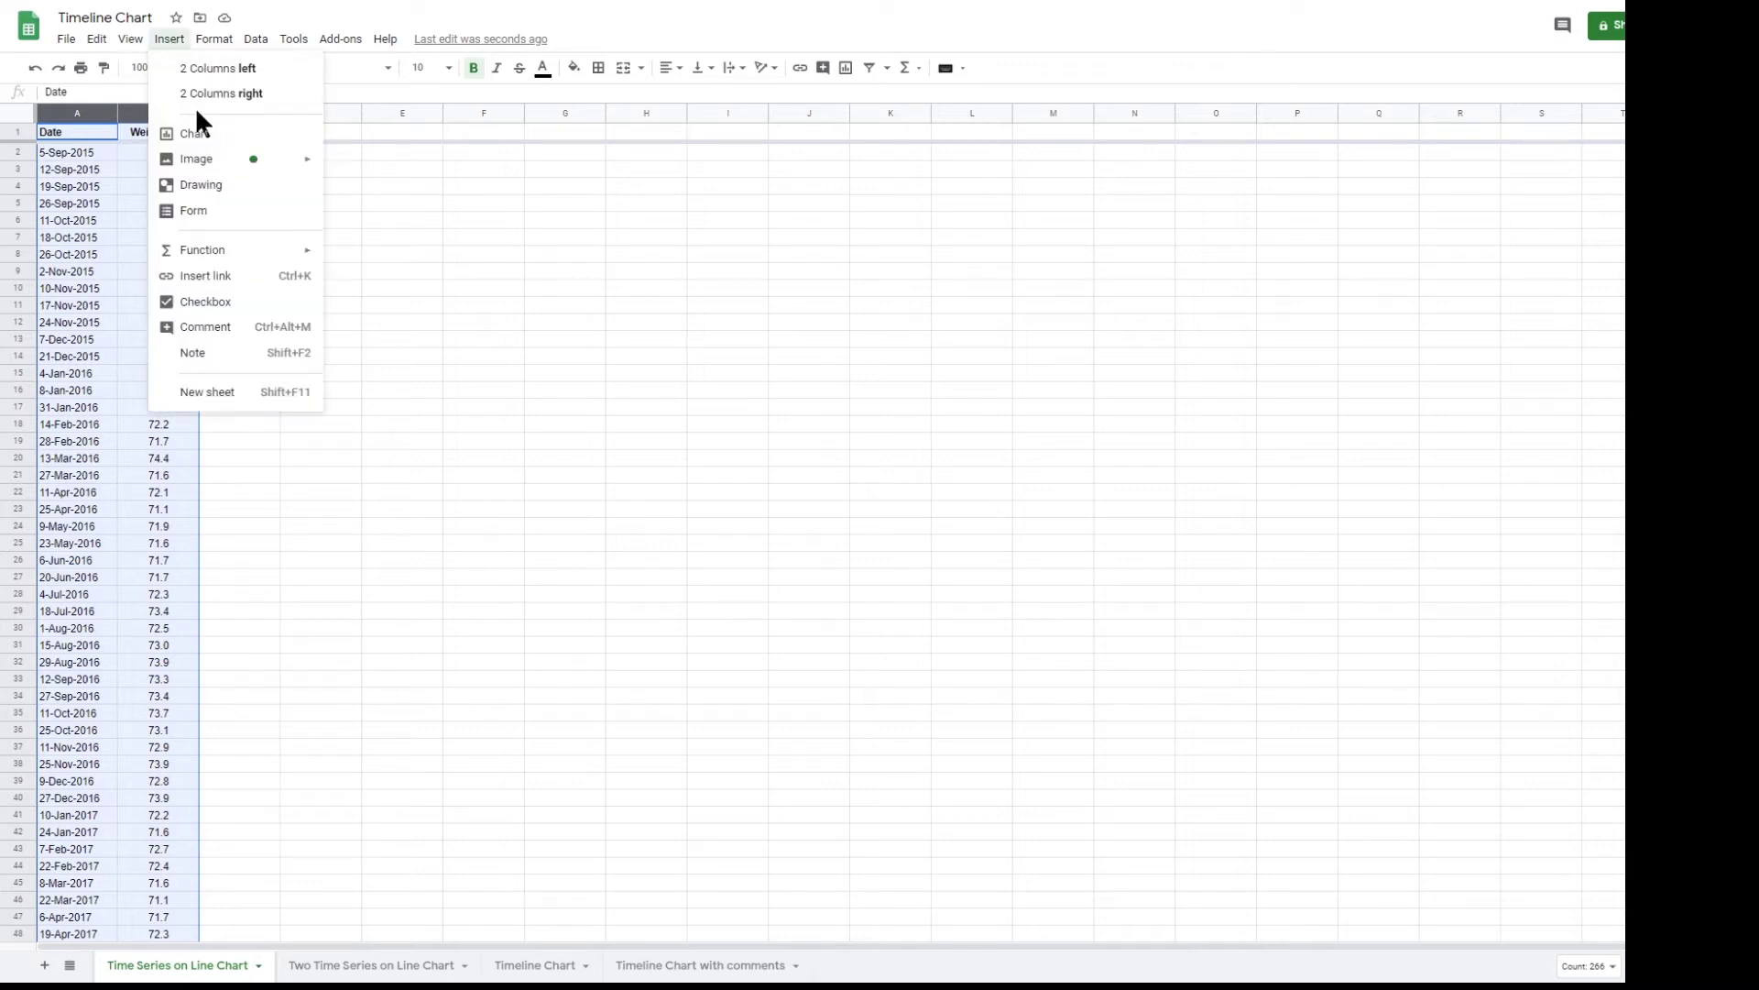
{"action": "left_click", "coordinate": [201, 133]}
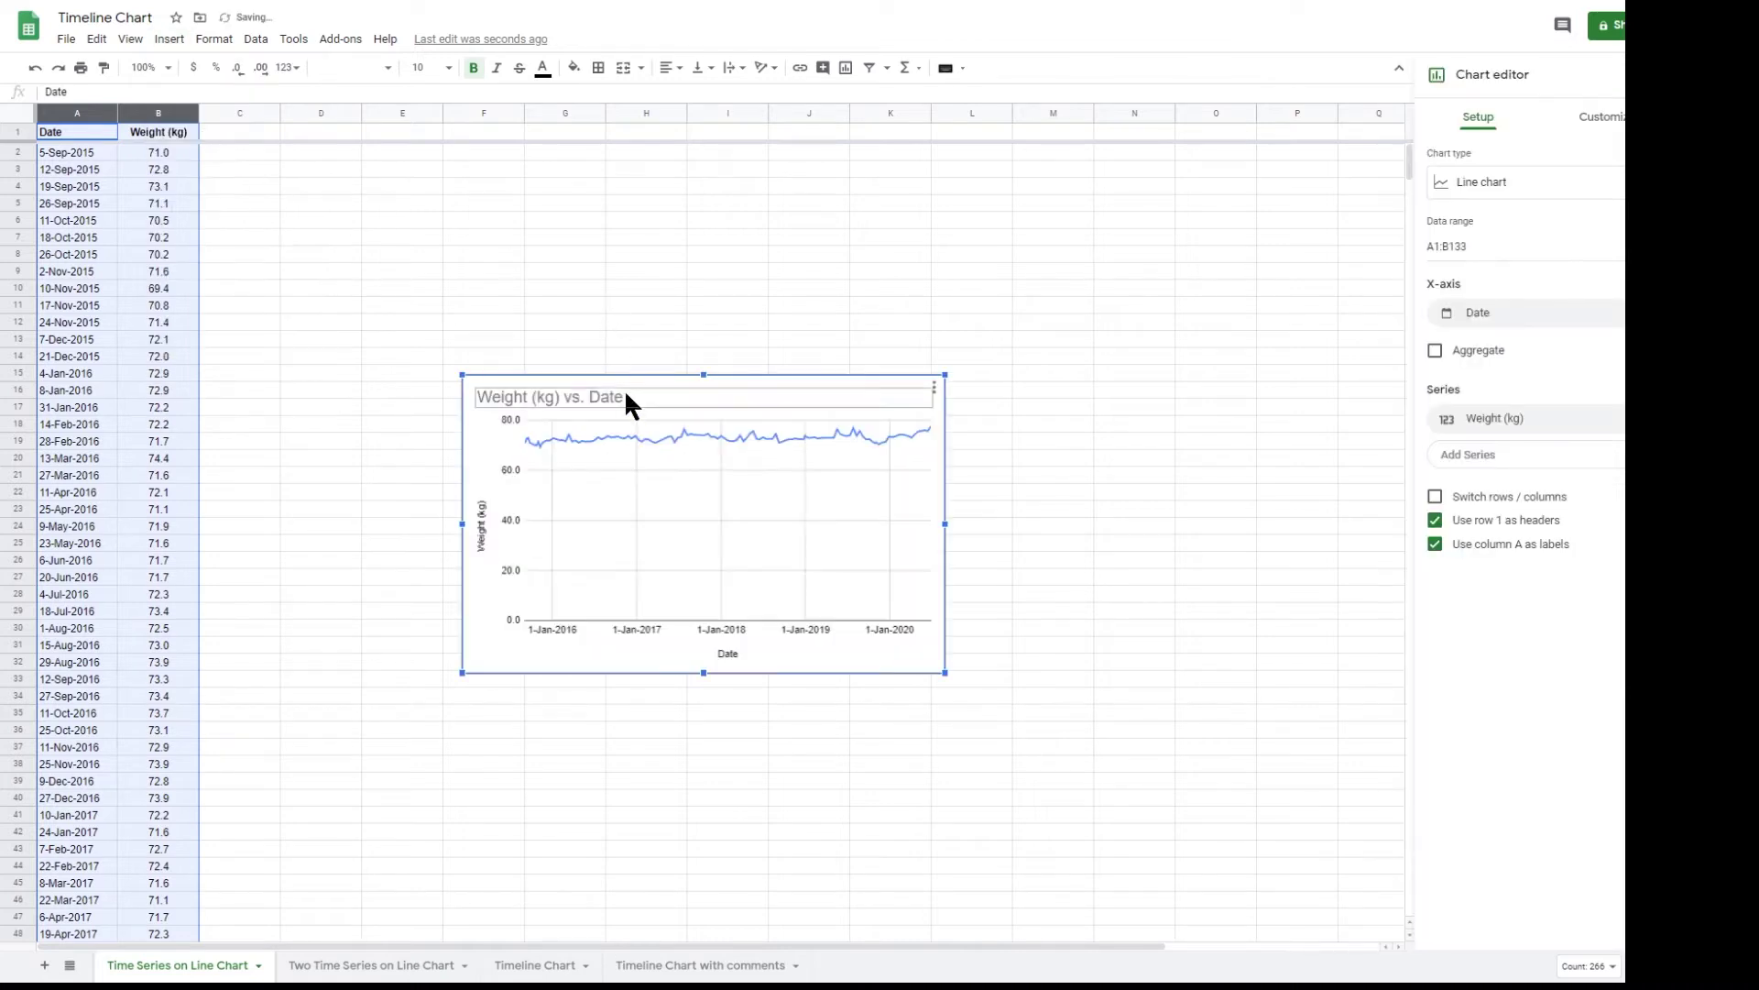
{"action": "left_click_drag", "start_coordinate": [597, 392], "coordinate": [337, 160]}
{"action": "left_click_drag", "start_coordinate": [681, 450], "coordinate": [1268, 893]}
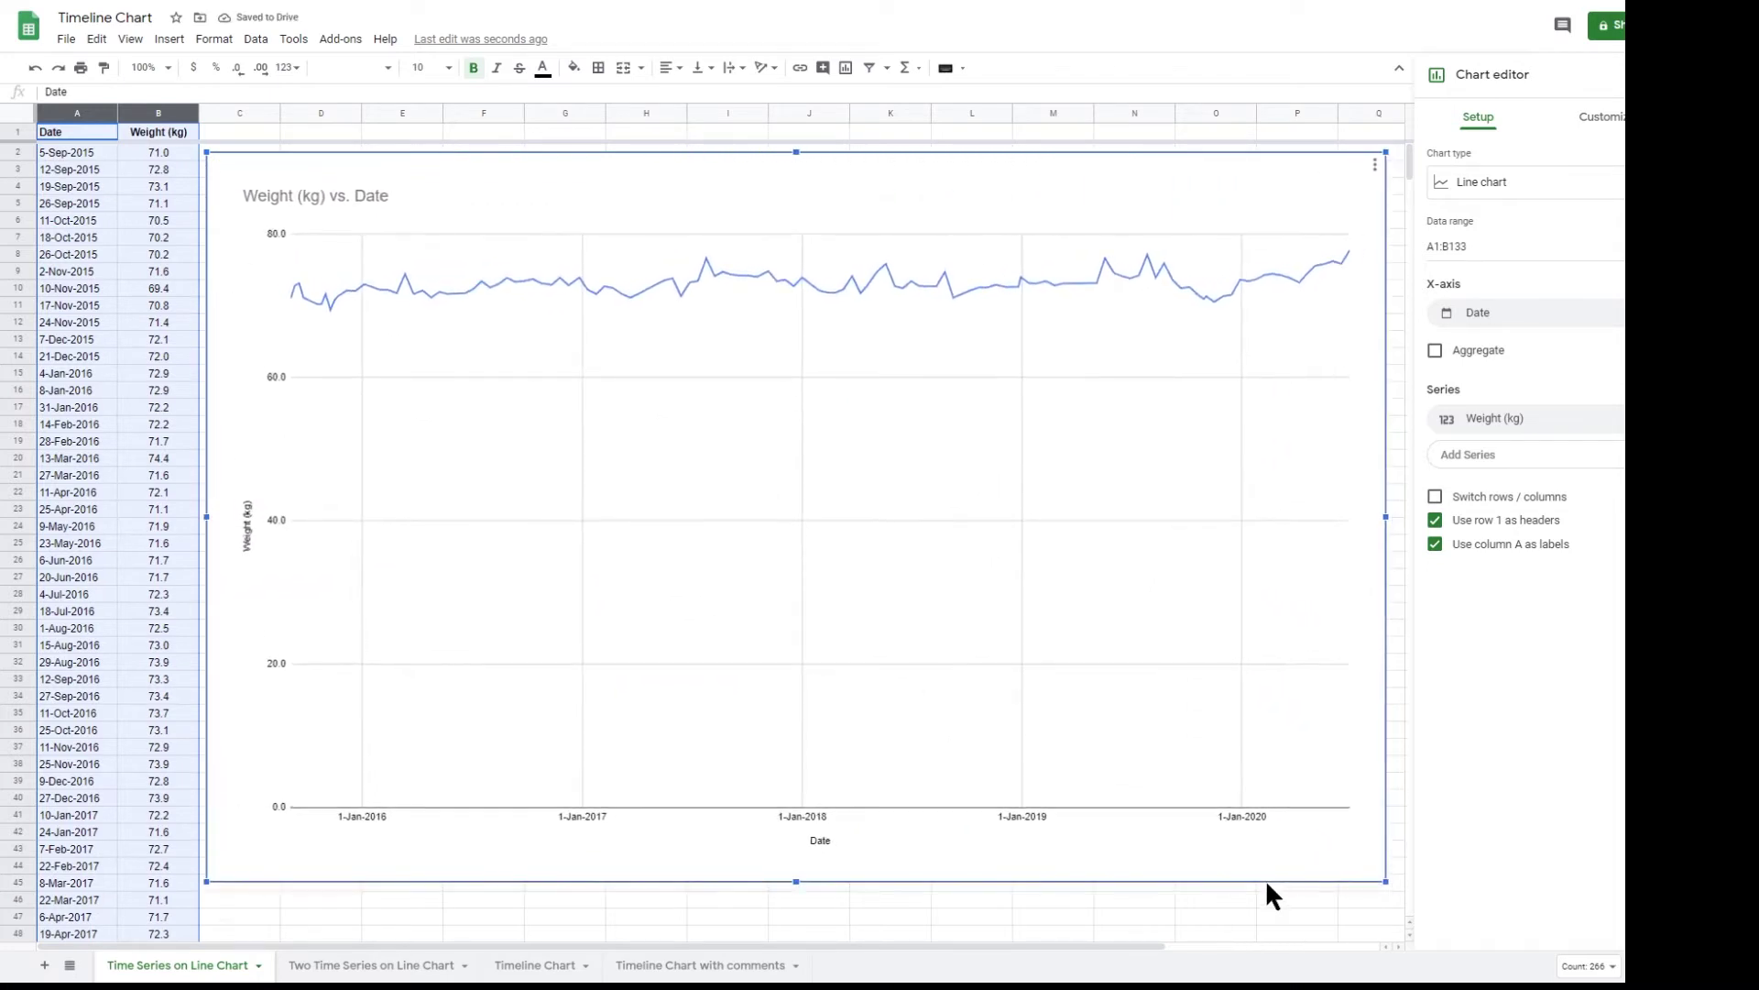
Step: Set the chart's vertical axis Min to 60 under Customize
{"action": "left_click", "coordinate": [1606, 117]}
{"action": "left_click", "coordinate": [1491, 412]}
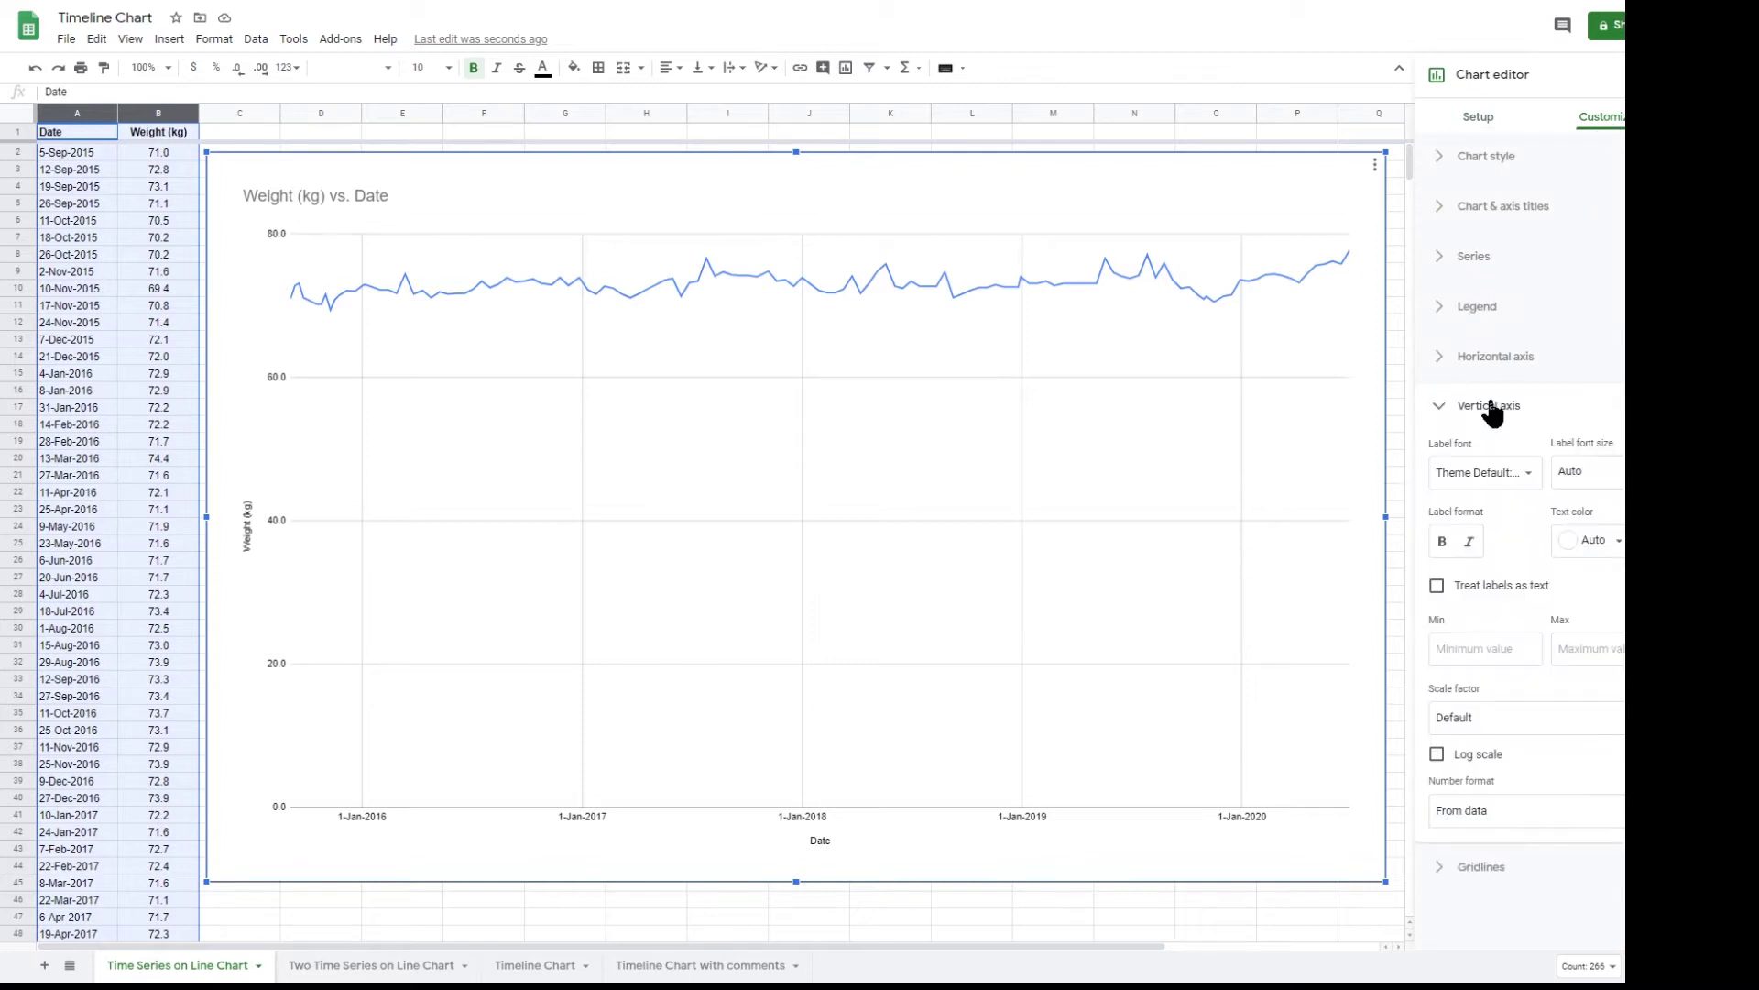
{"action": "left_click", "coordinate": [1499, 651]}
{"action": "type", "text": "60"}
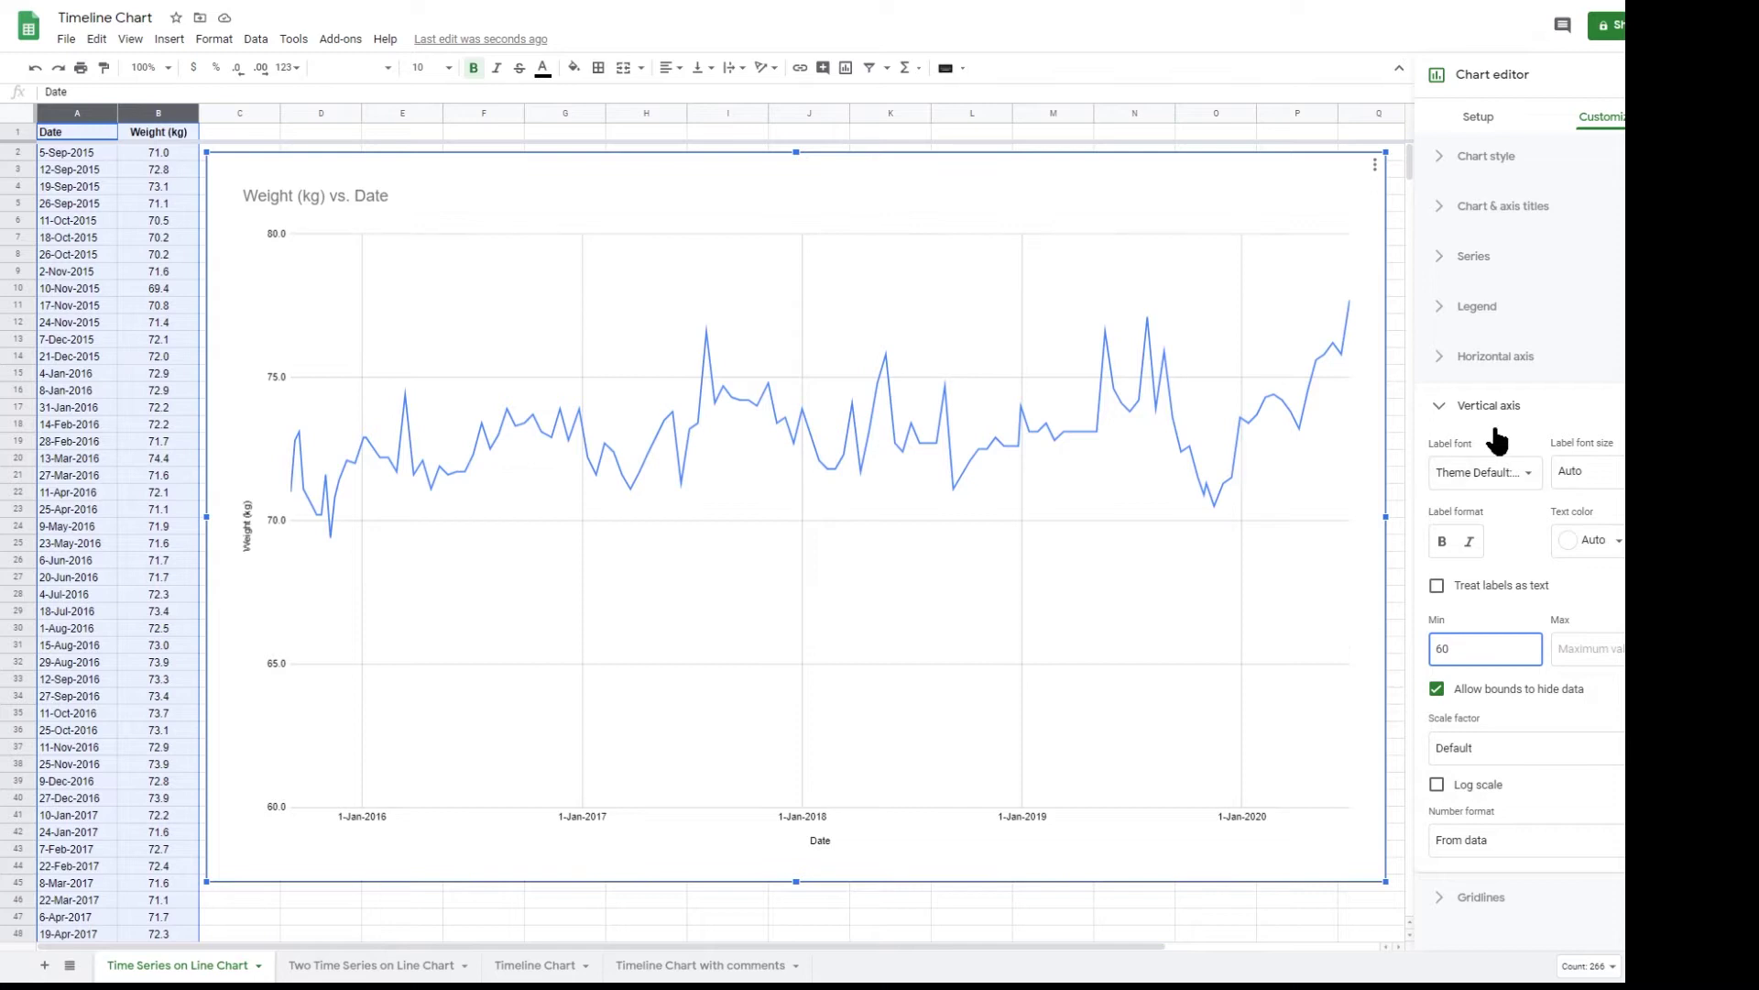
{"action": "left_click", "coordinate": [1475, 257]}
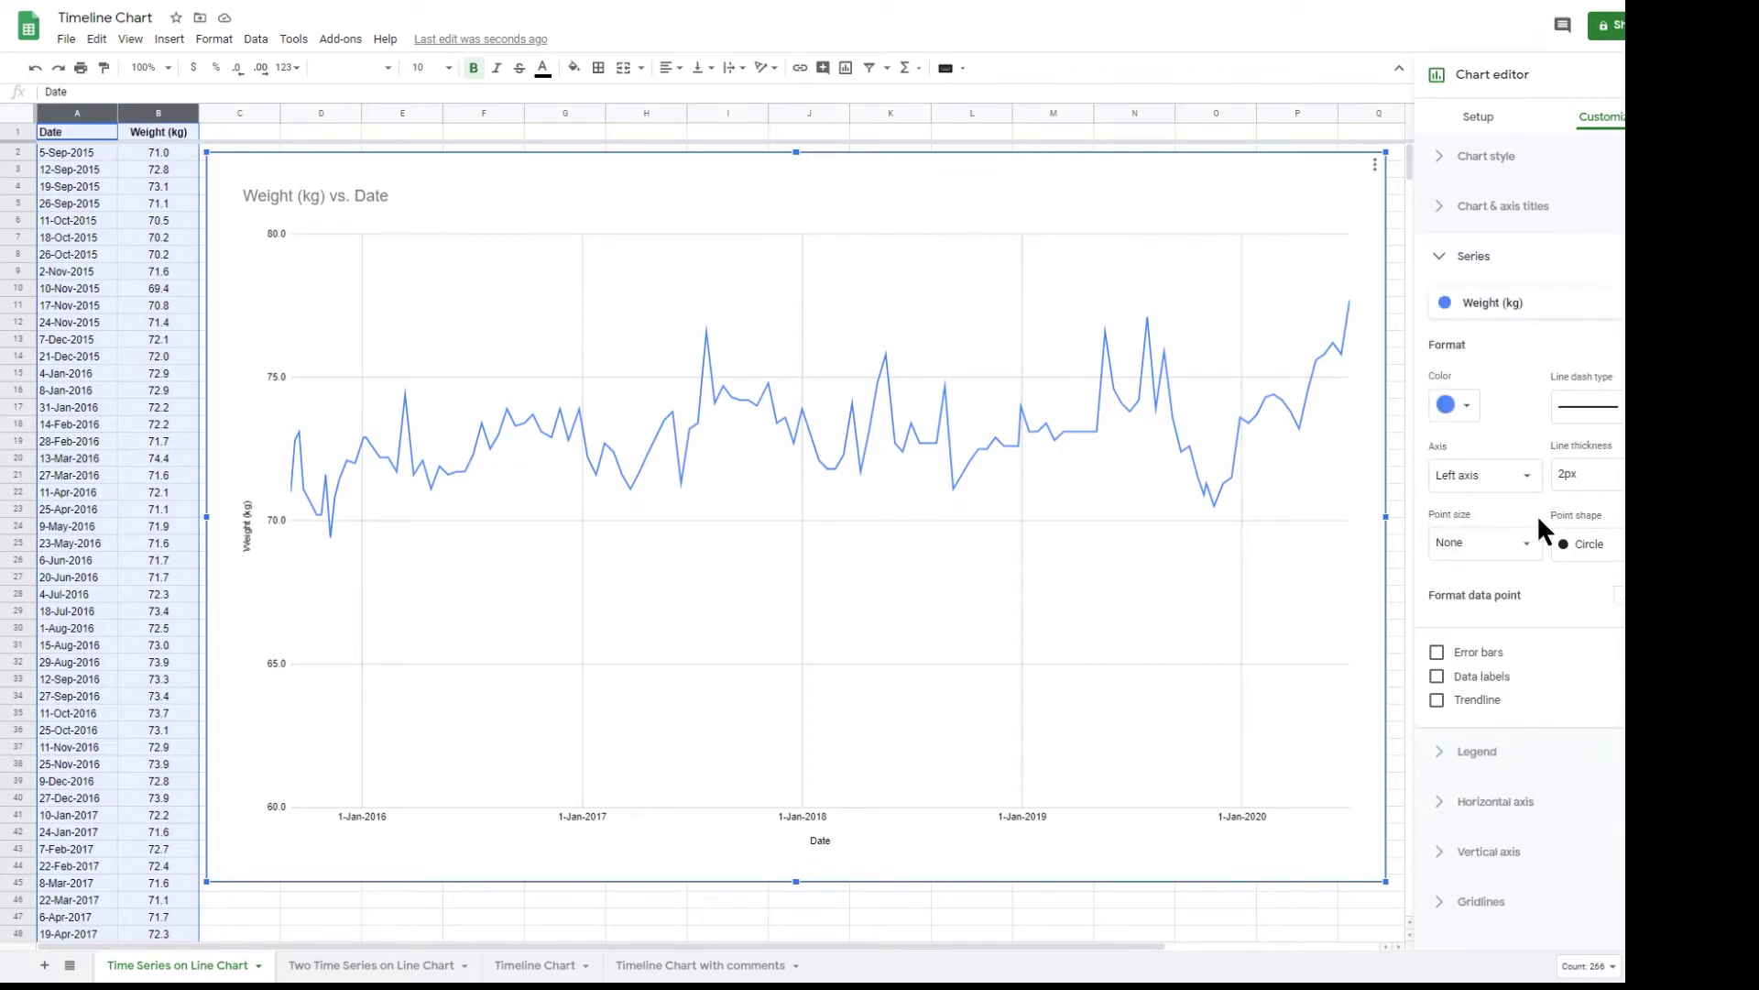
{"action": "left_click", "coordinate": [1525, 550]}
{"action": "left_click", "coordinate": [1467, 646]}
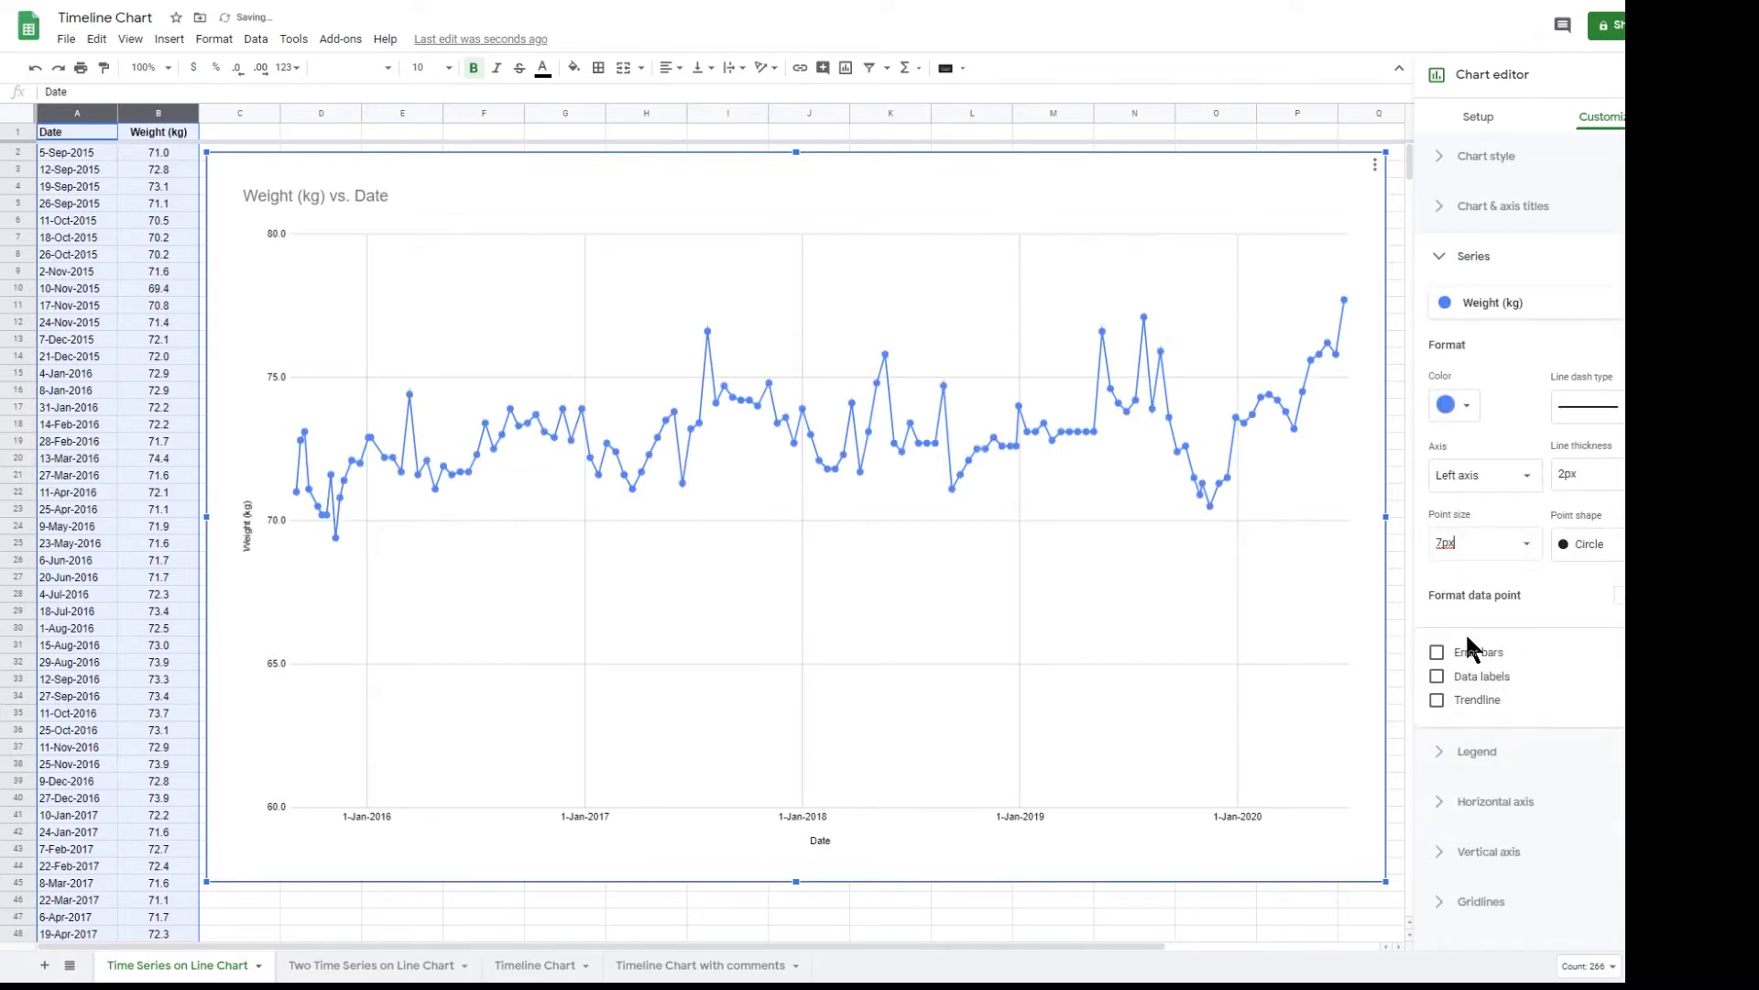
{"action": "left_click", "coordinate": [1524, 550]}
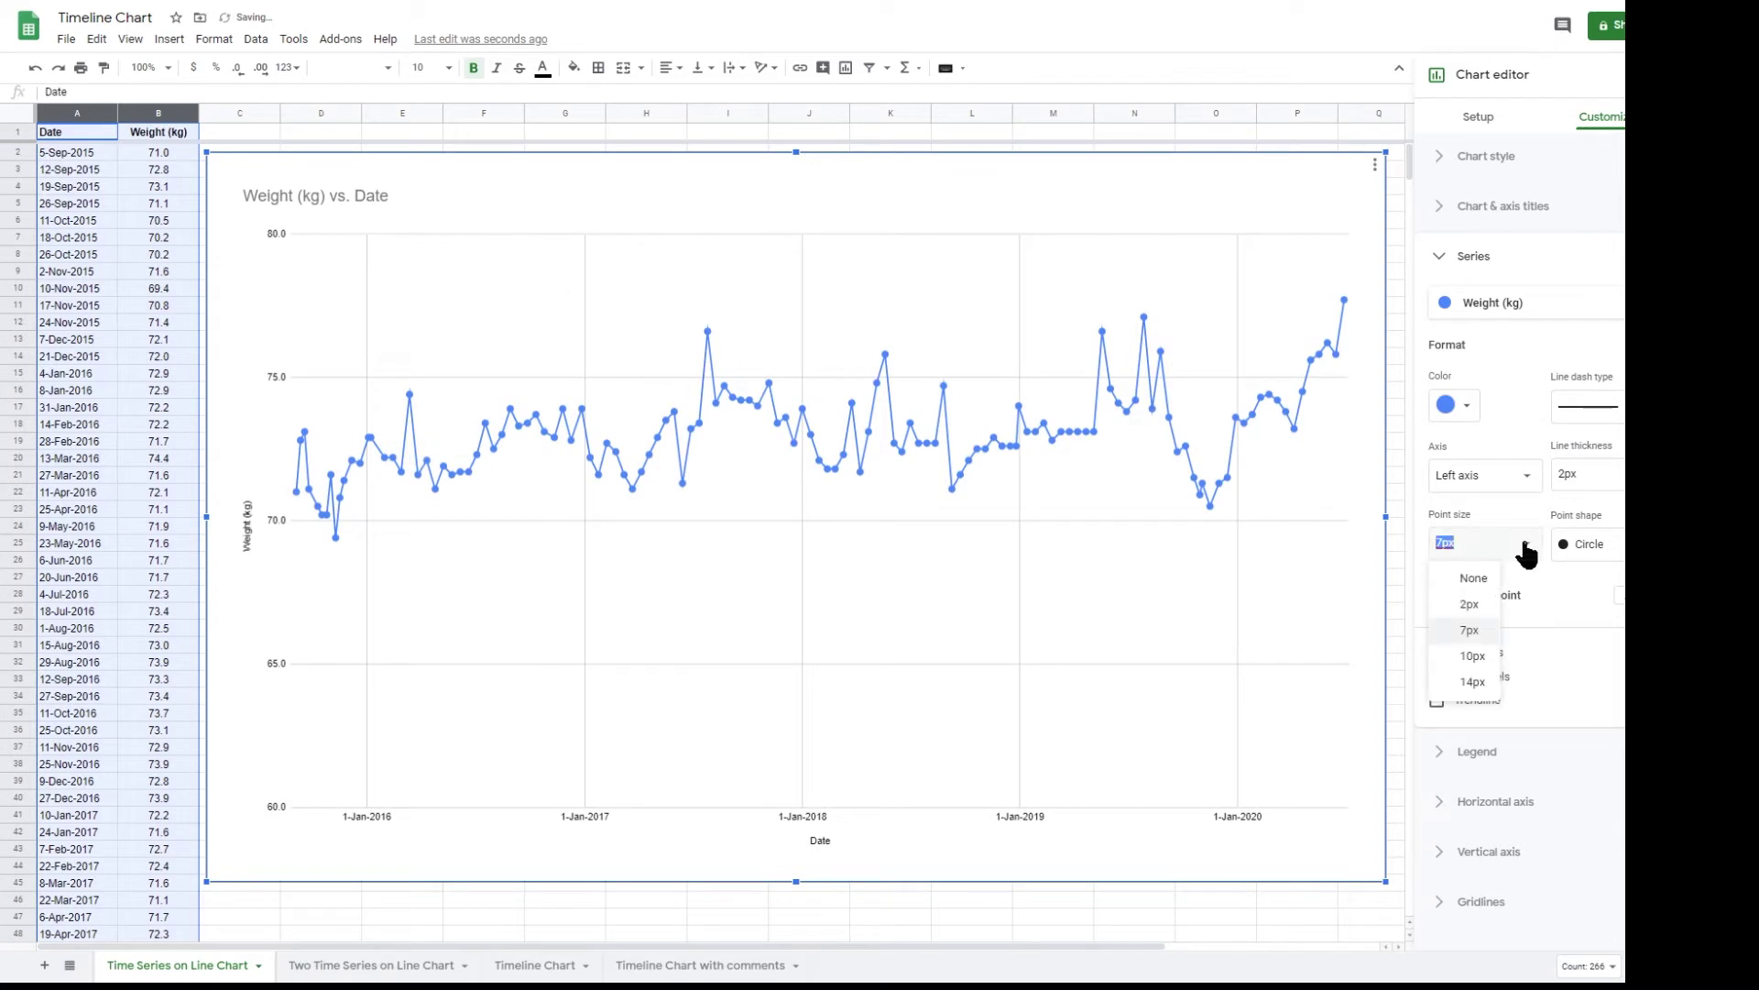
{"action": "left_click", "coordinate": [1469, 578]}
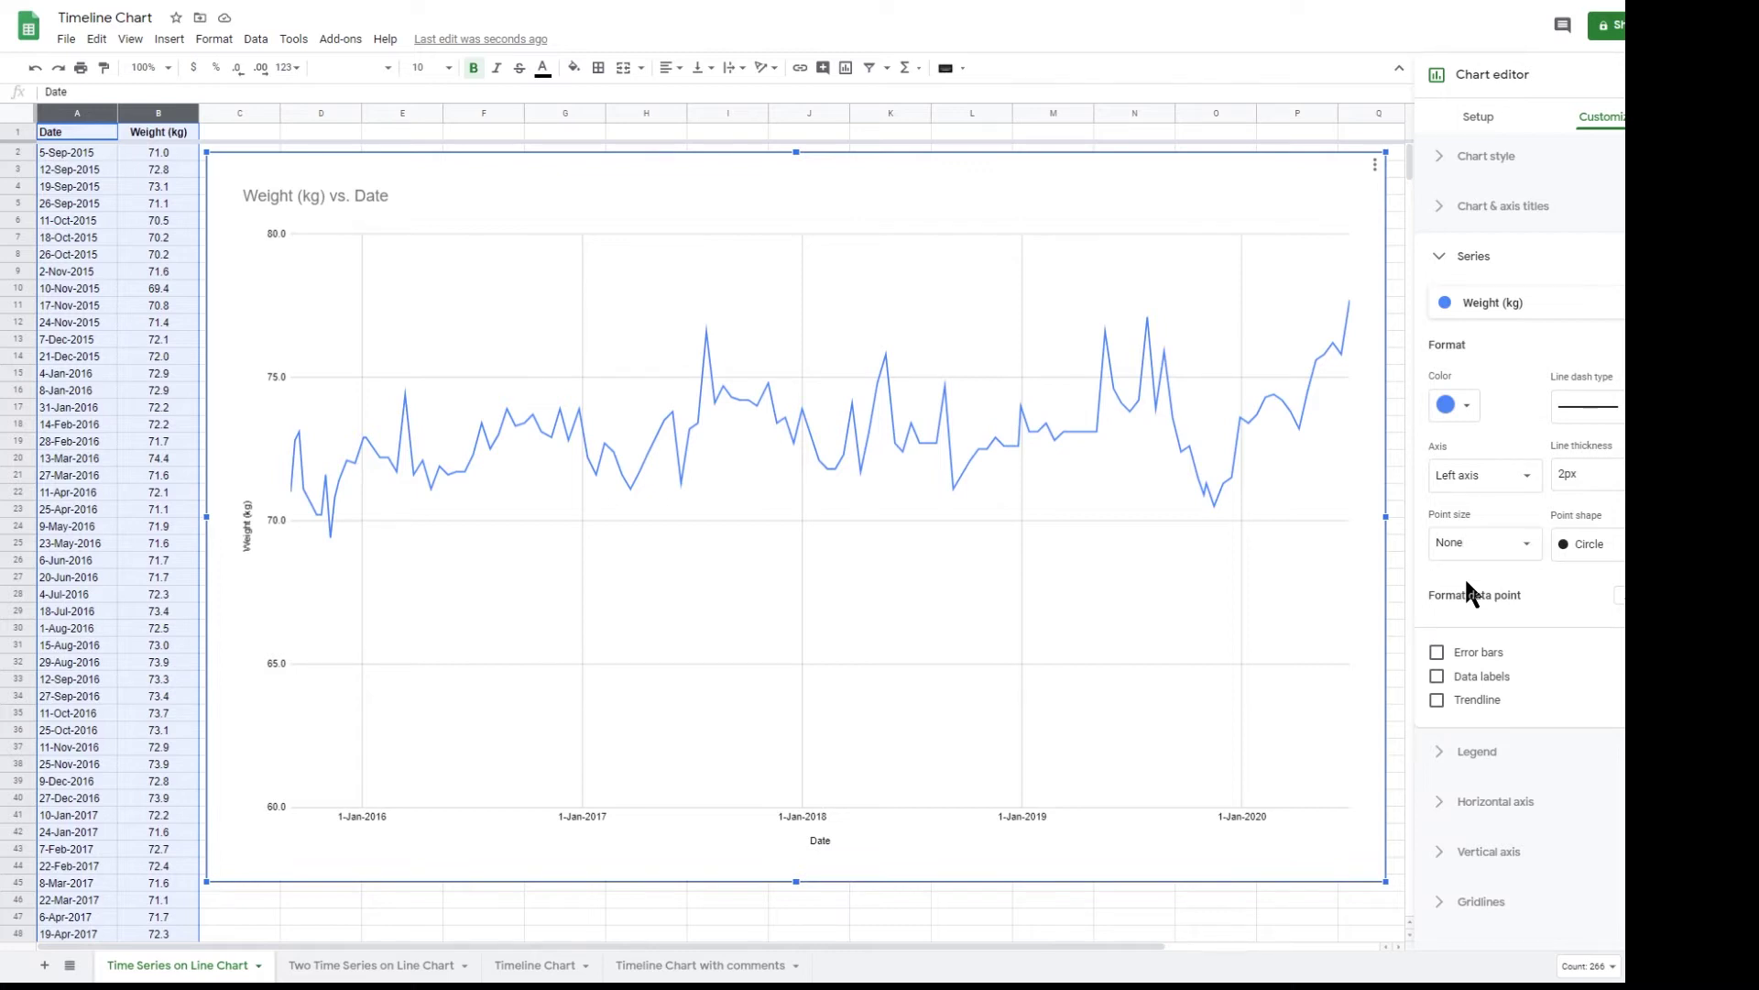
{"action": "left_click", "coordinate": [1437, 701]}
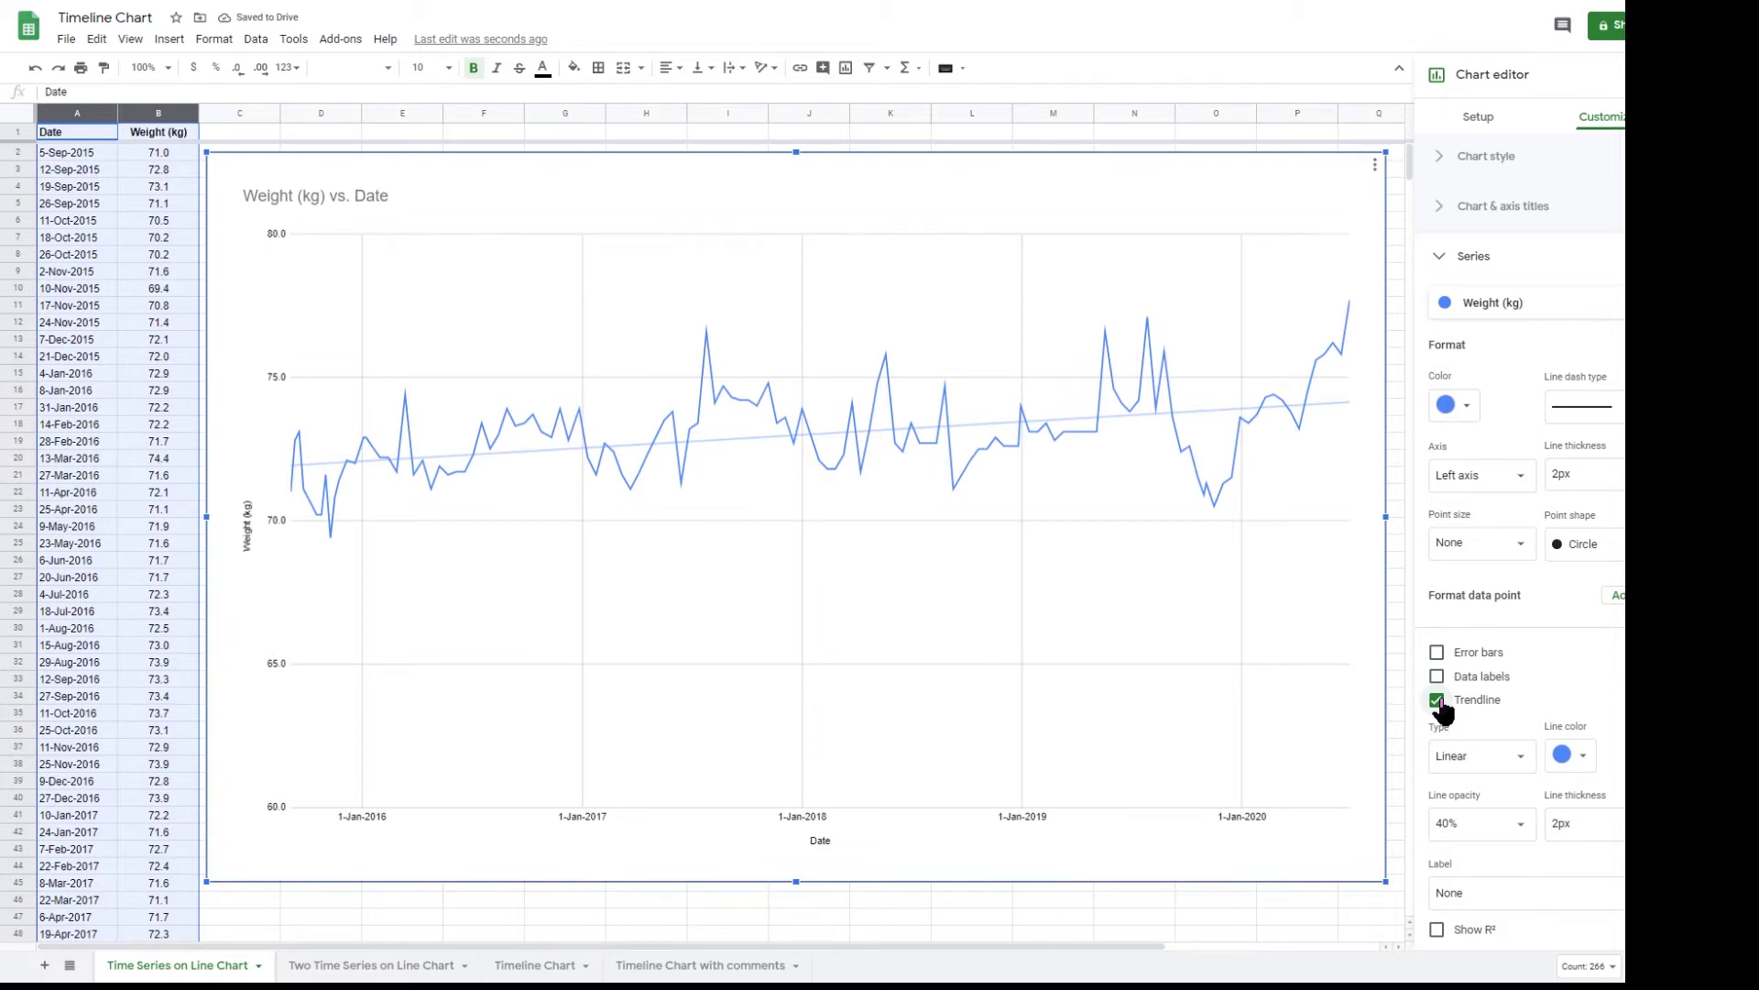
{"action": "left_click", "coordinate": [1438, 701]}
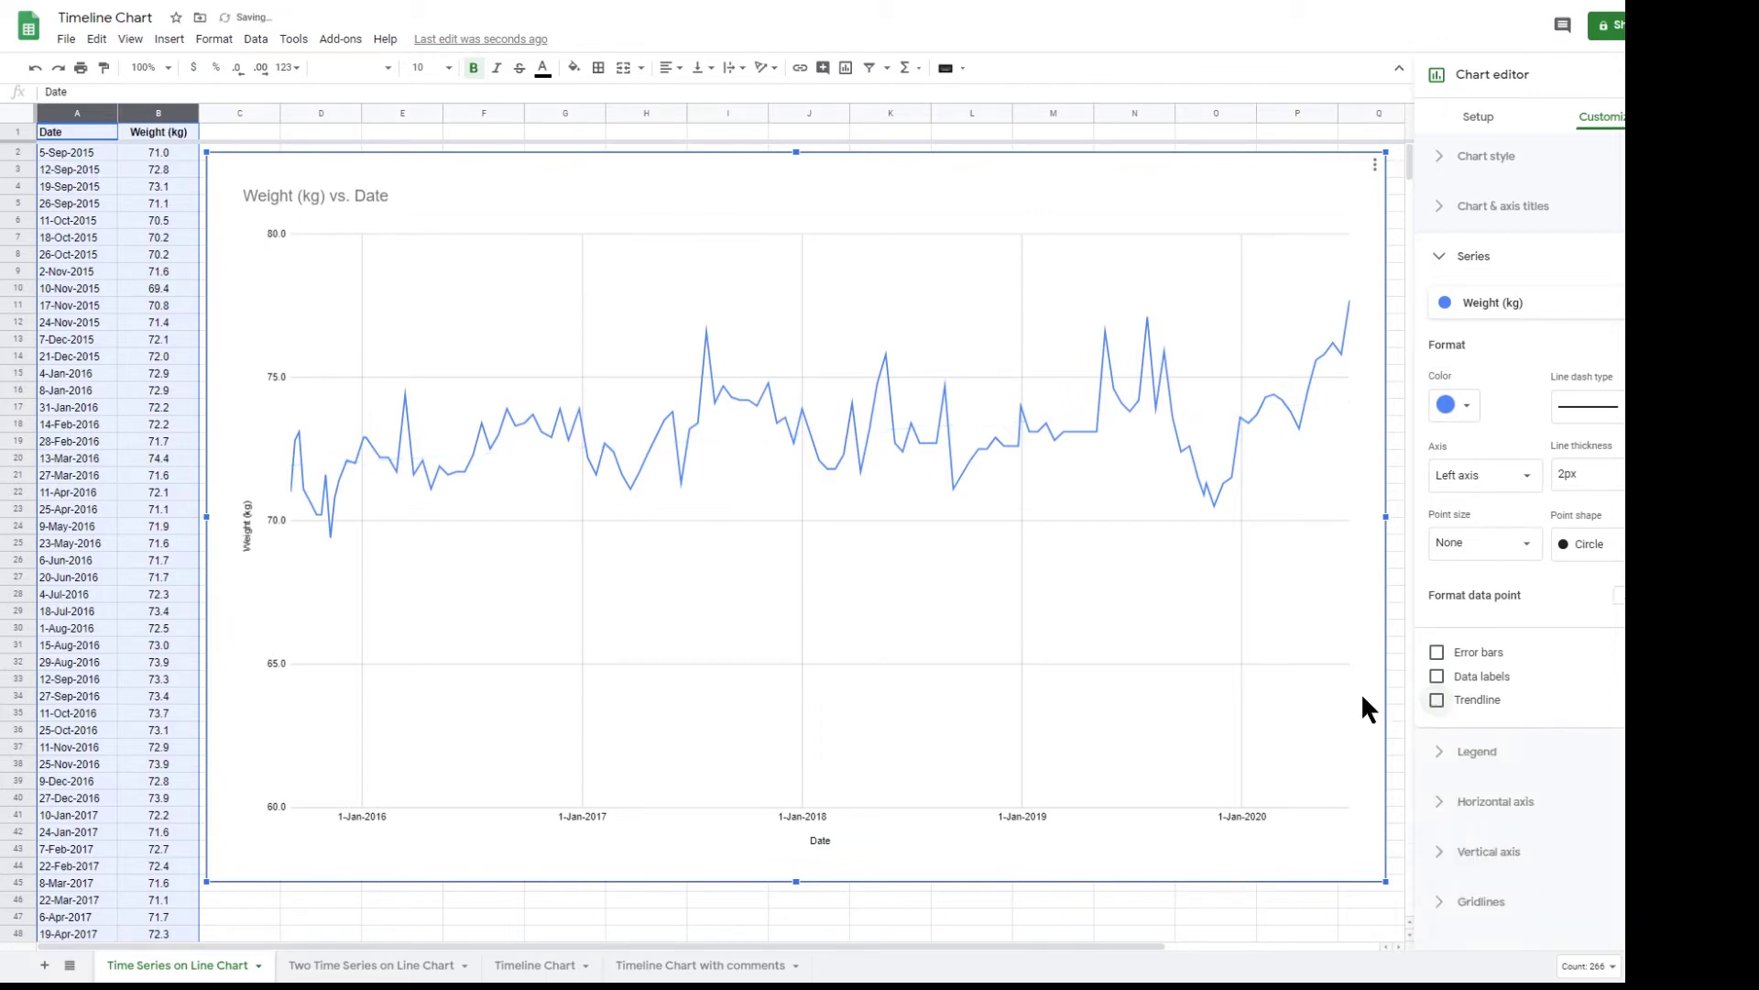
{"action": "left_click", "coordinate": [1483, 155]}
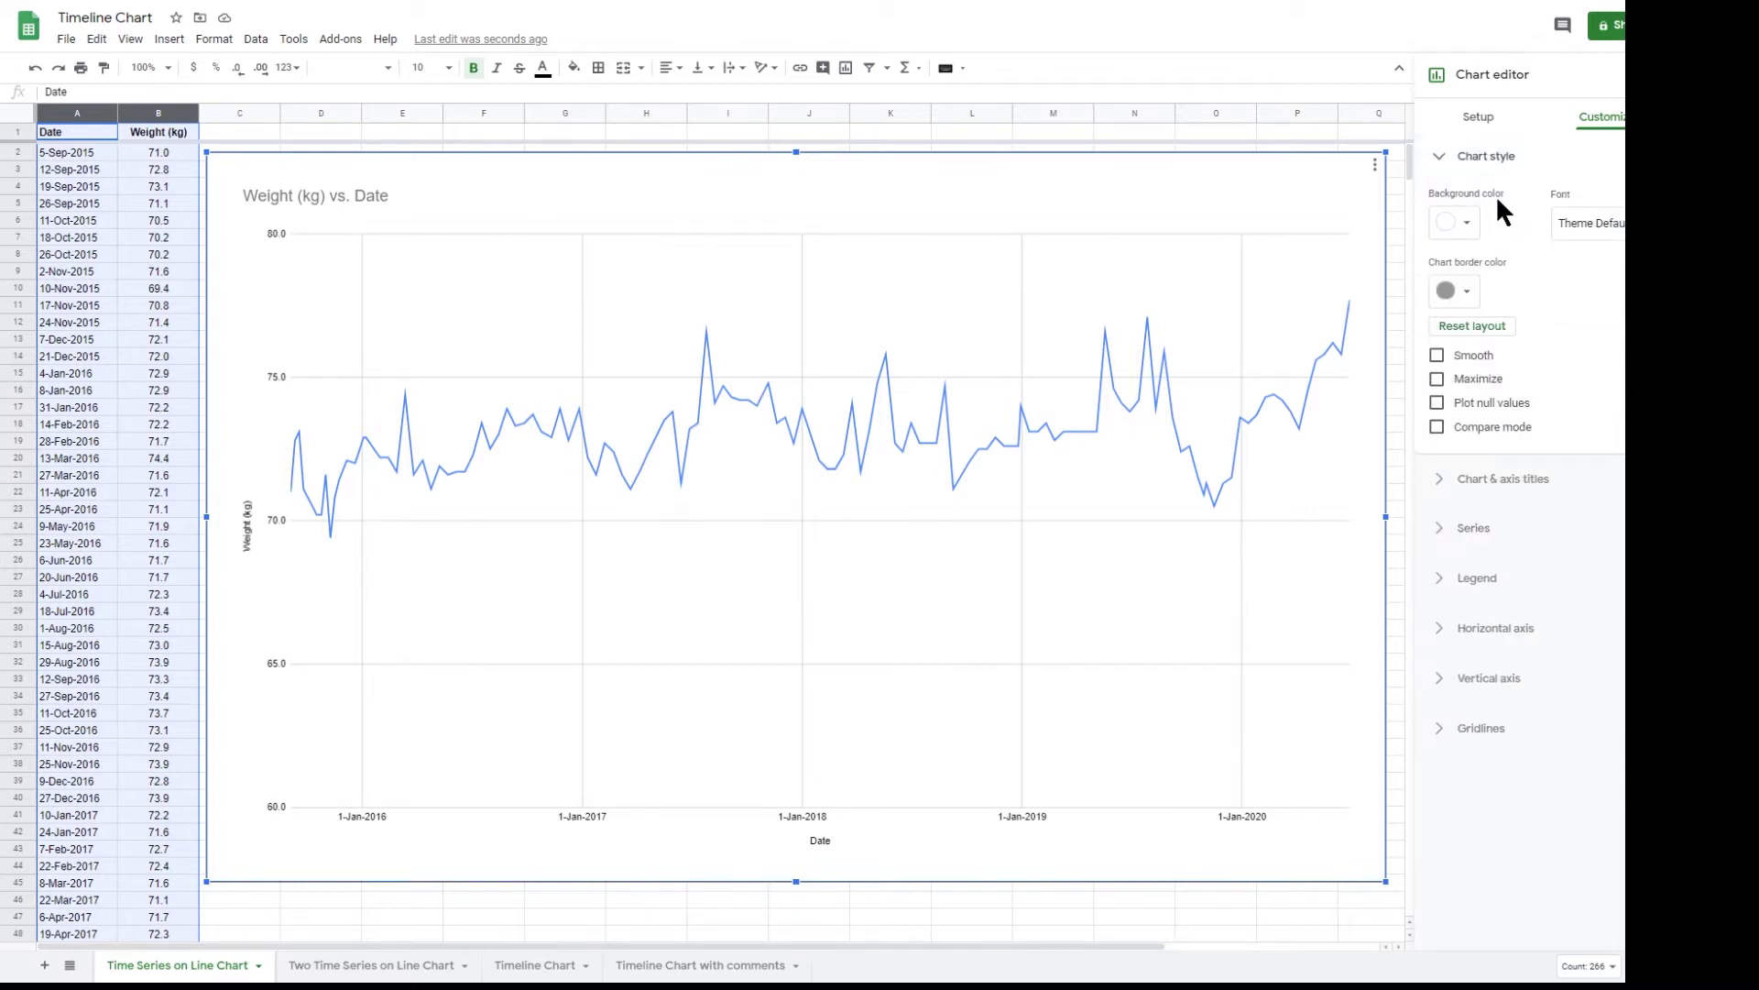
{"action": "left_click", "coordinate": [1436, 357]}
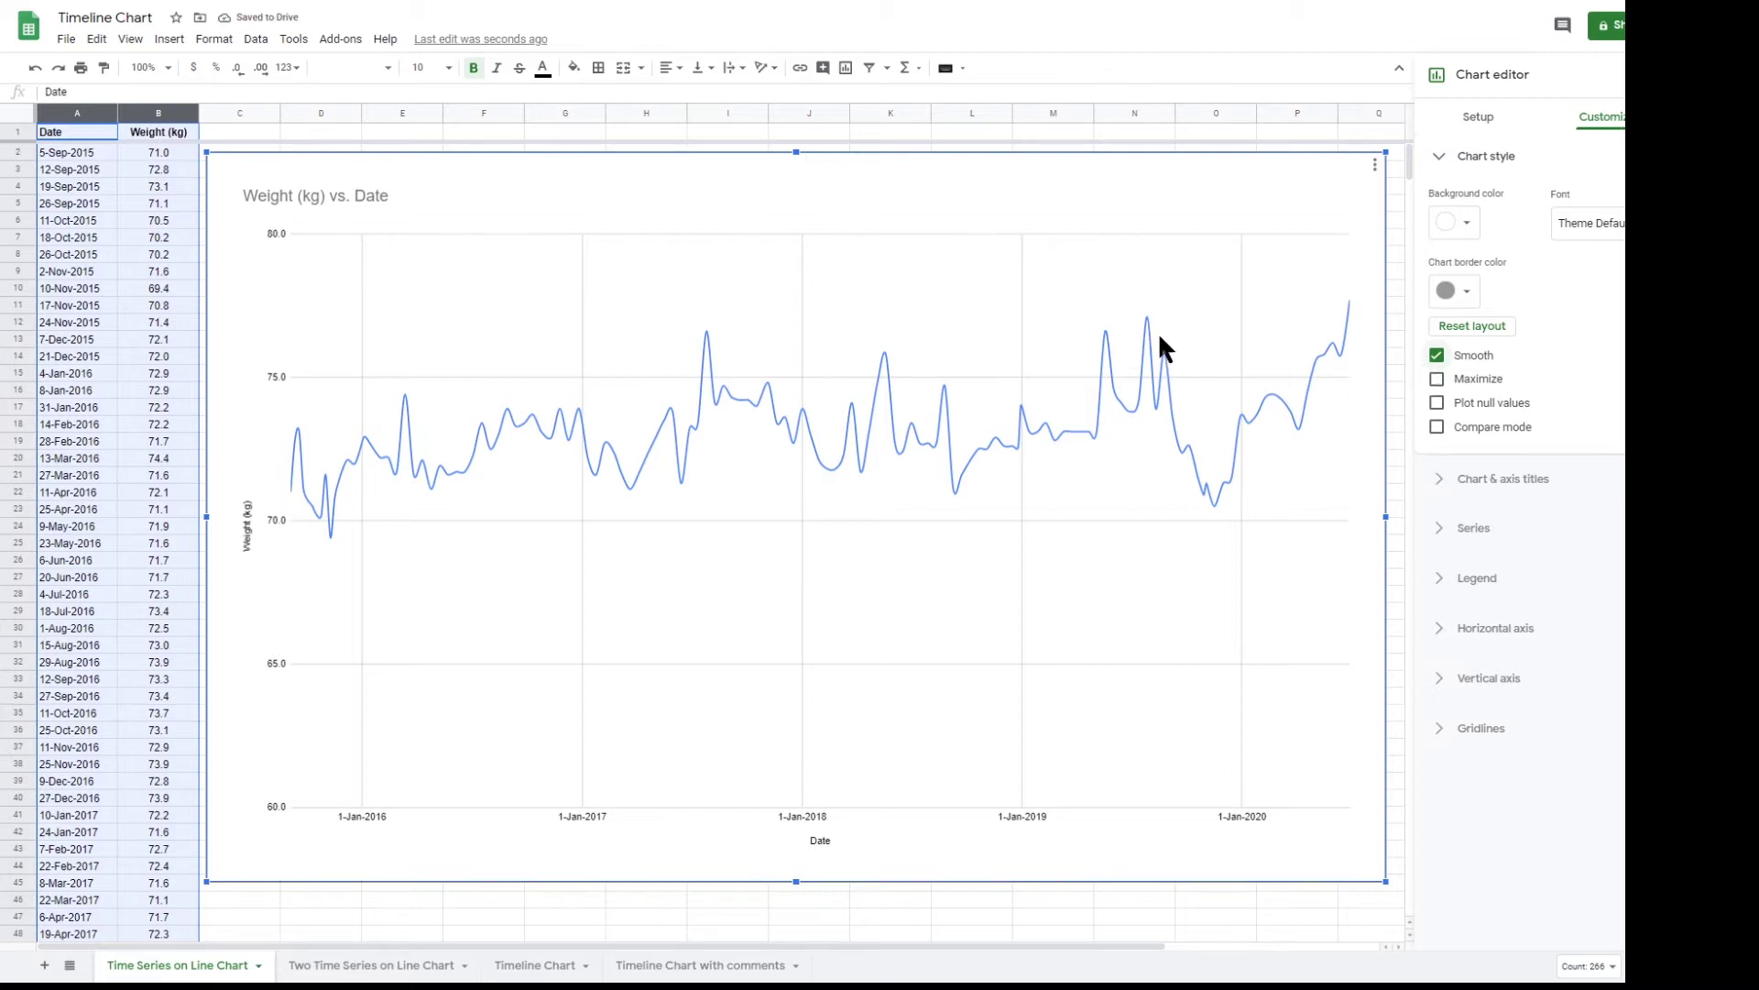
{"action": "left_click", "coordinate": [1437, 355]}
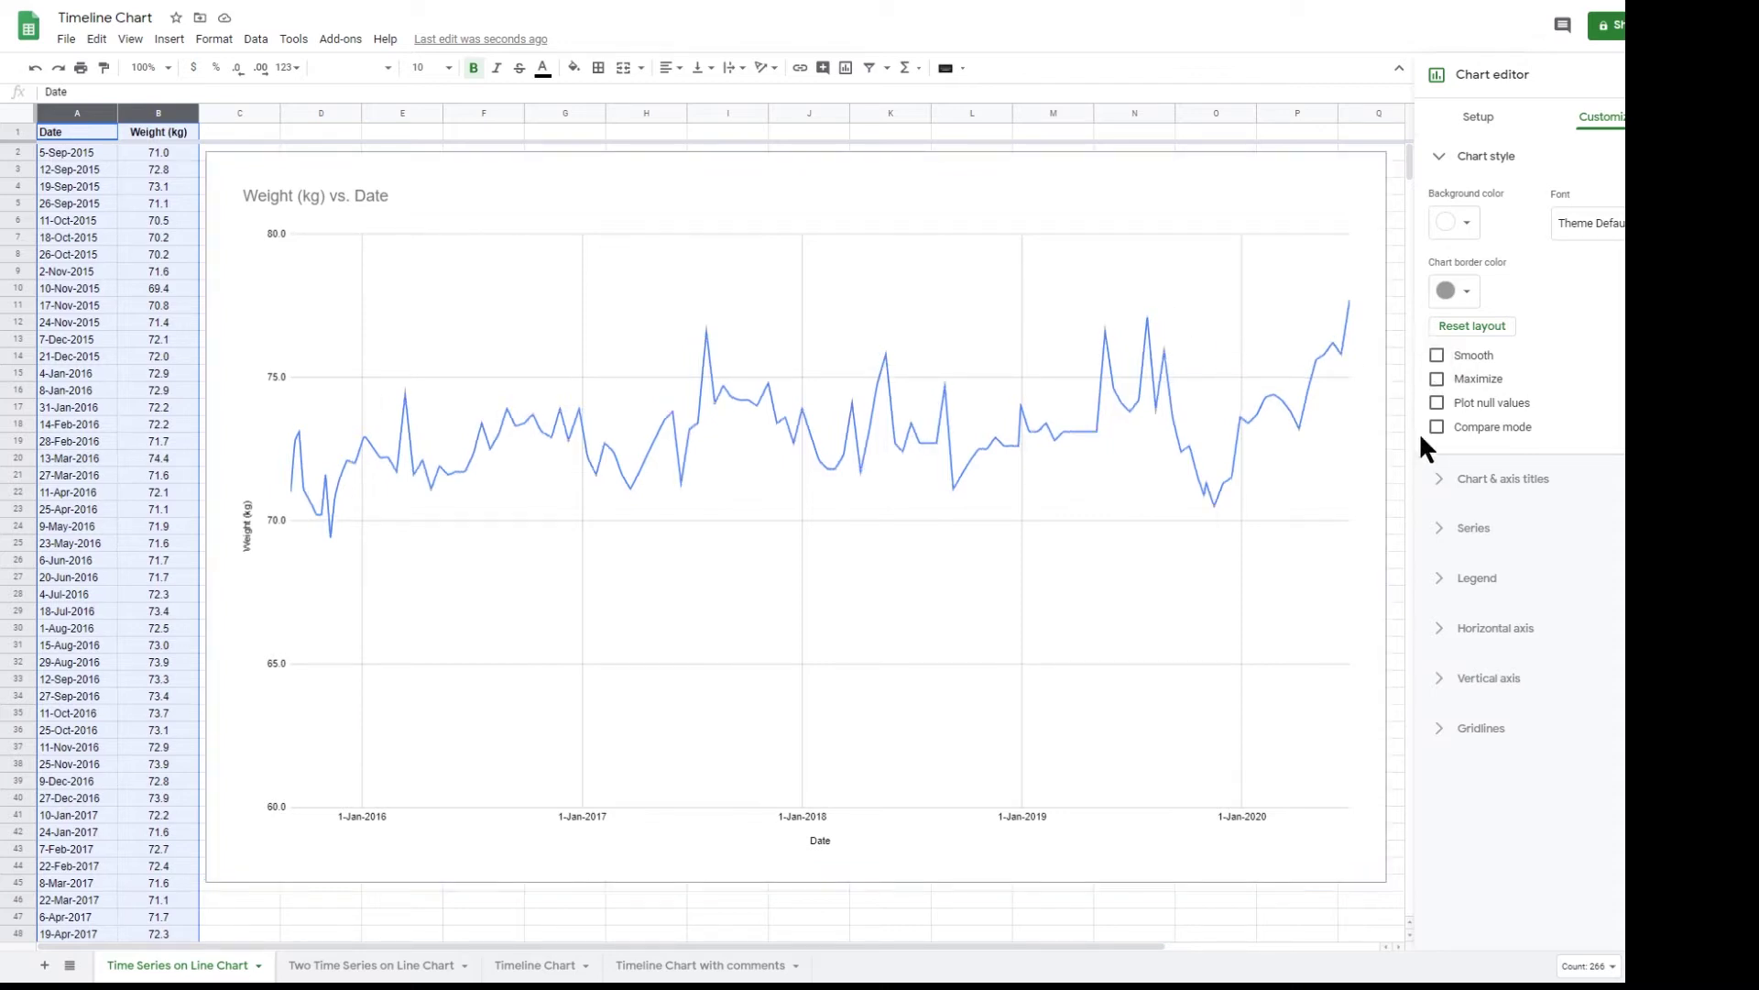
{"action": "left_click", "coordinate": [1437, 380]}
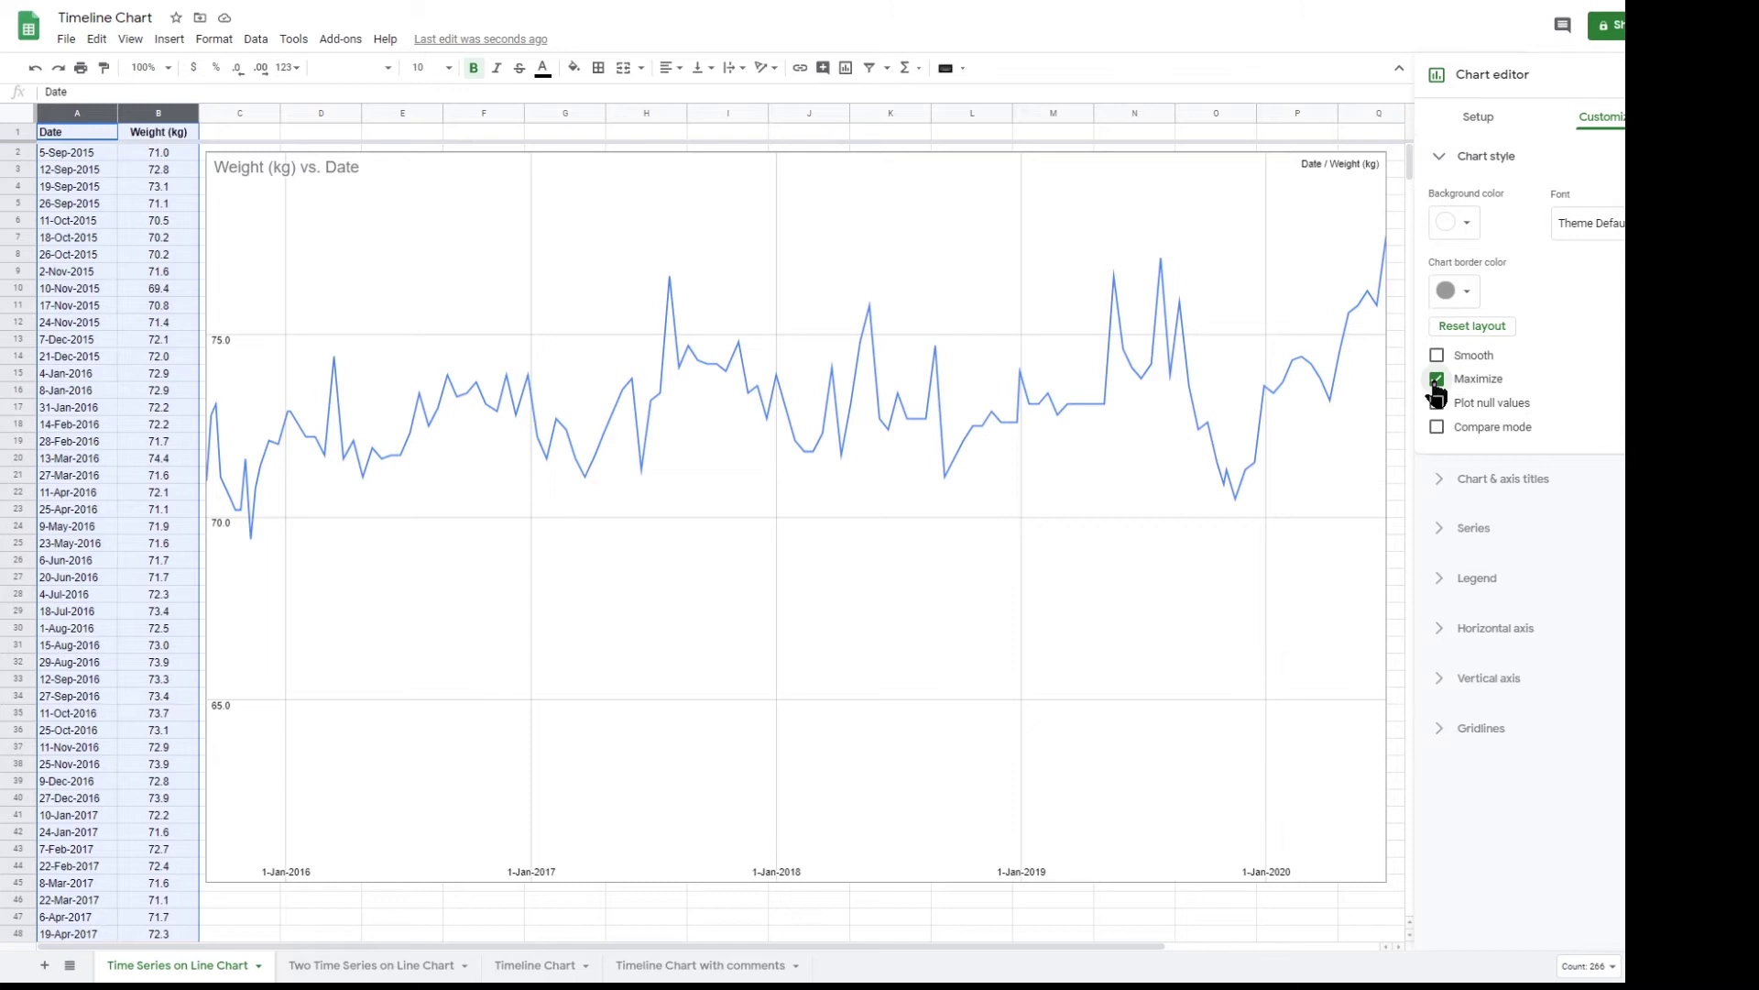
Step: Clear the six weight values in B10:B15
{"action": "left_click", "coordinate": [1437, 379]}
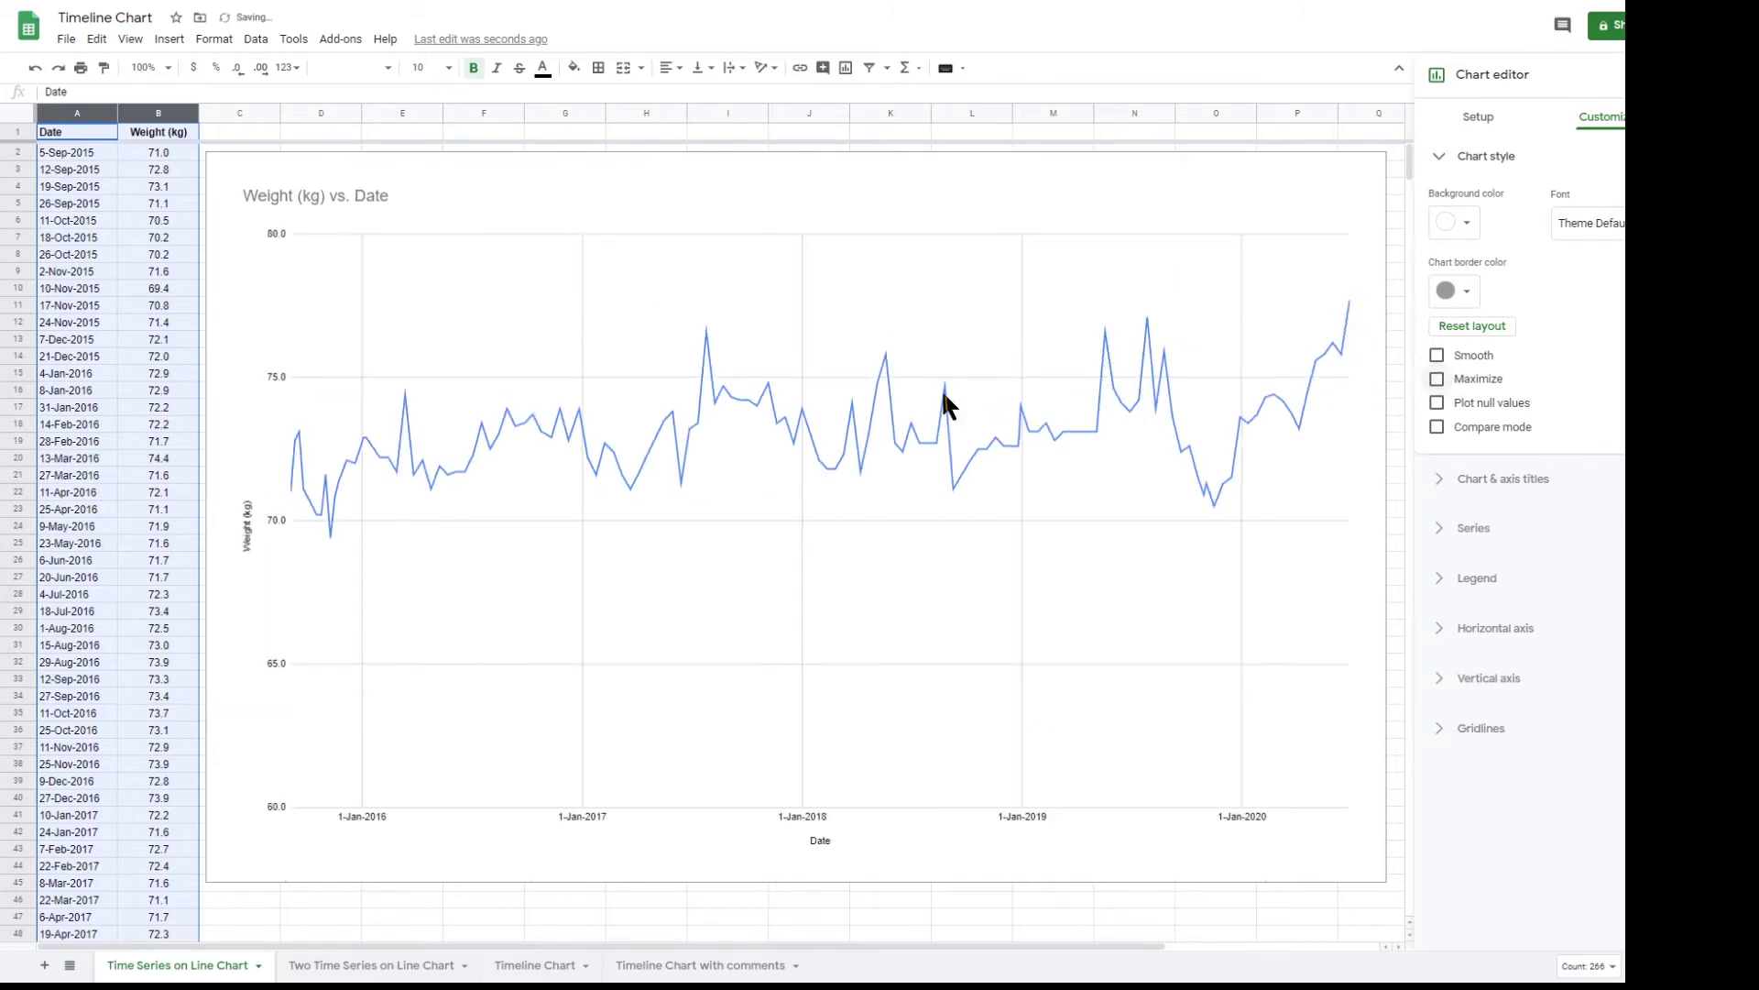
{"action": "left_click", "coordinate": [160, 289]}
{"action": "key", "text": "shift+Down"}
{"action": "key", "text": "shift+Down"}
{"action": "key", "text": "shift+Down"}
{"action": "key", "text": "shift+Down"}
{"action": "key", "text": "shift+Down"}
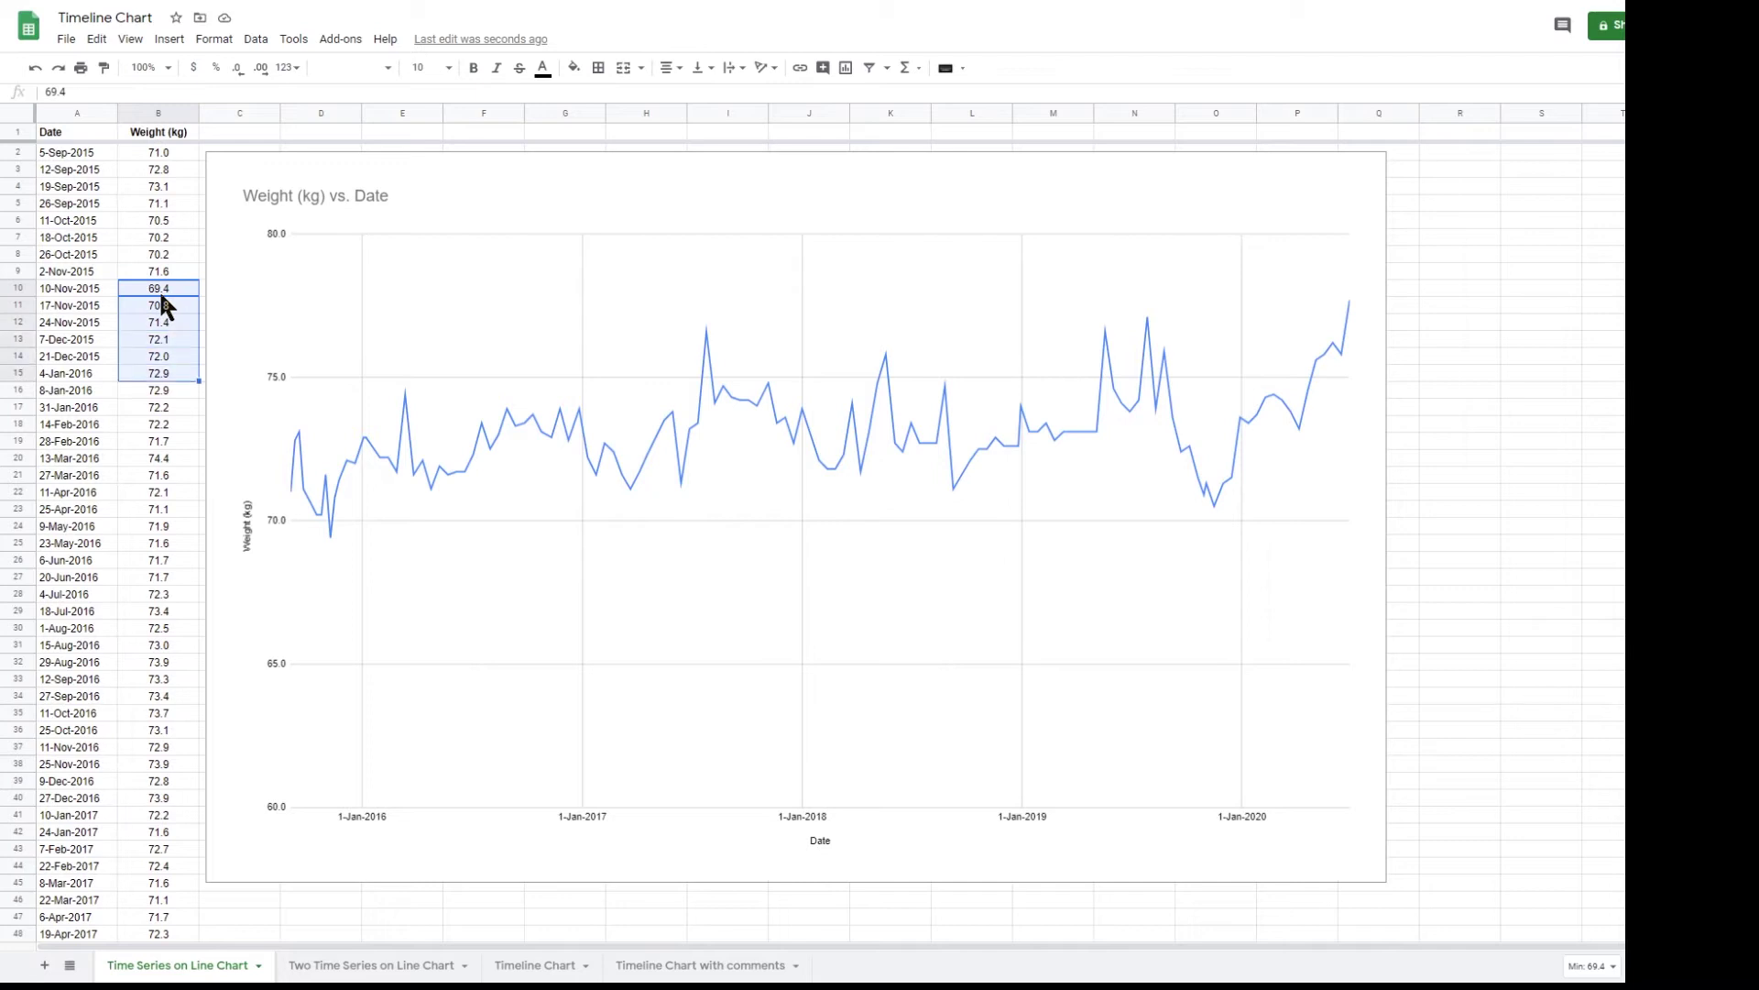
{"action": "key", "text": "Delete"}
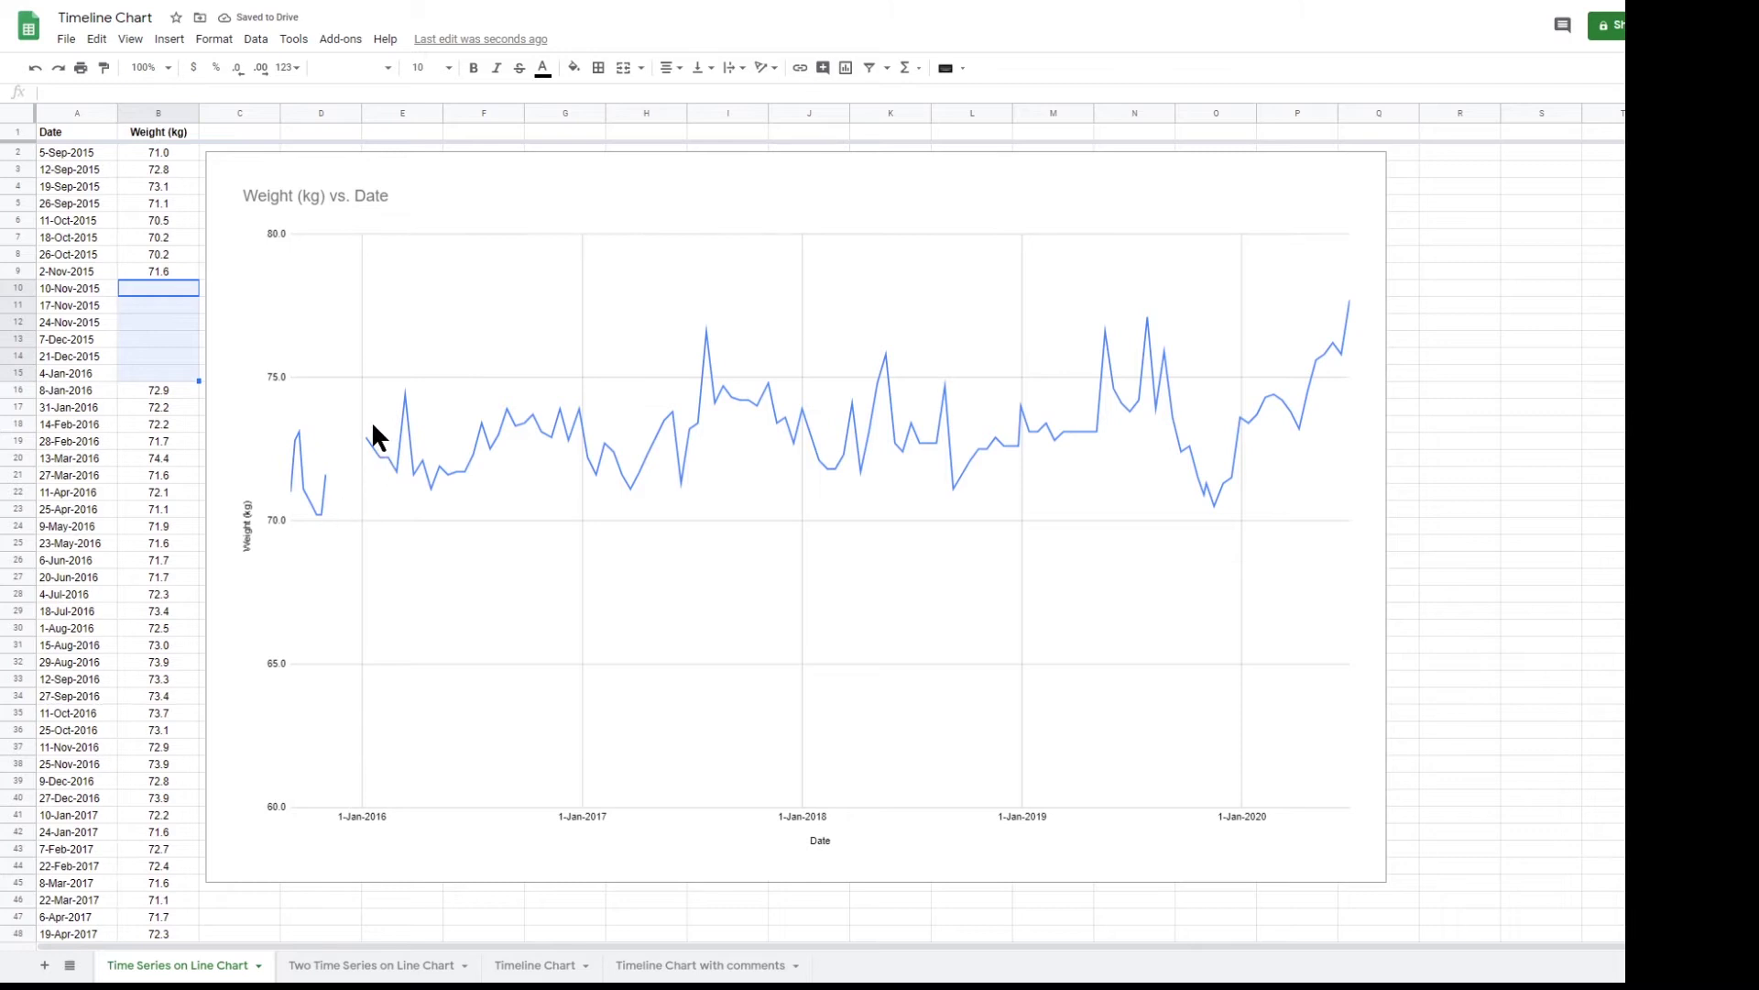
Step: Enable Plot null values in Chart style so the weight line bridges the gap
{"action": "left_click", "coordinate": [1340, 189]}
{"action": "double_click", "coordinate": [1340, 190]}
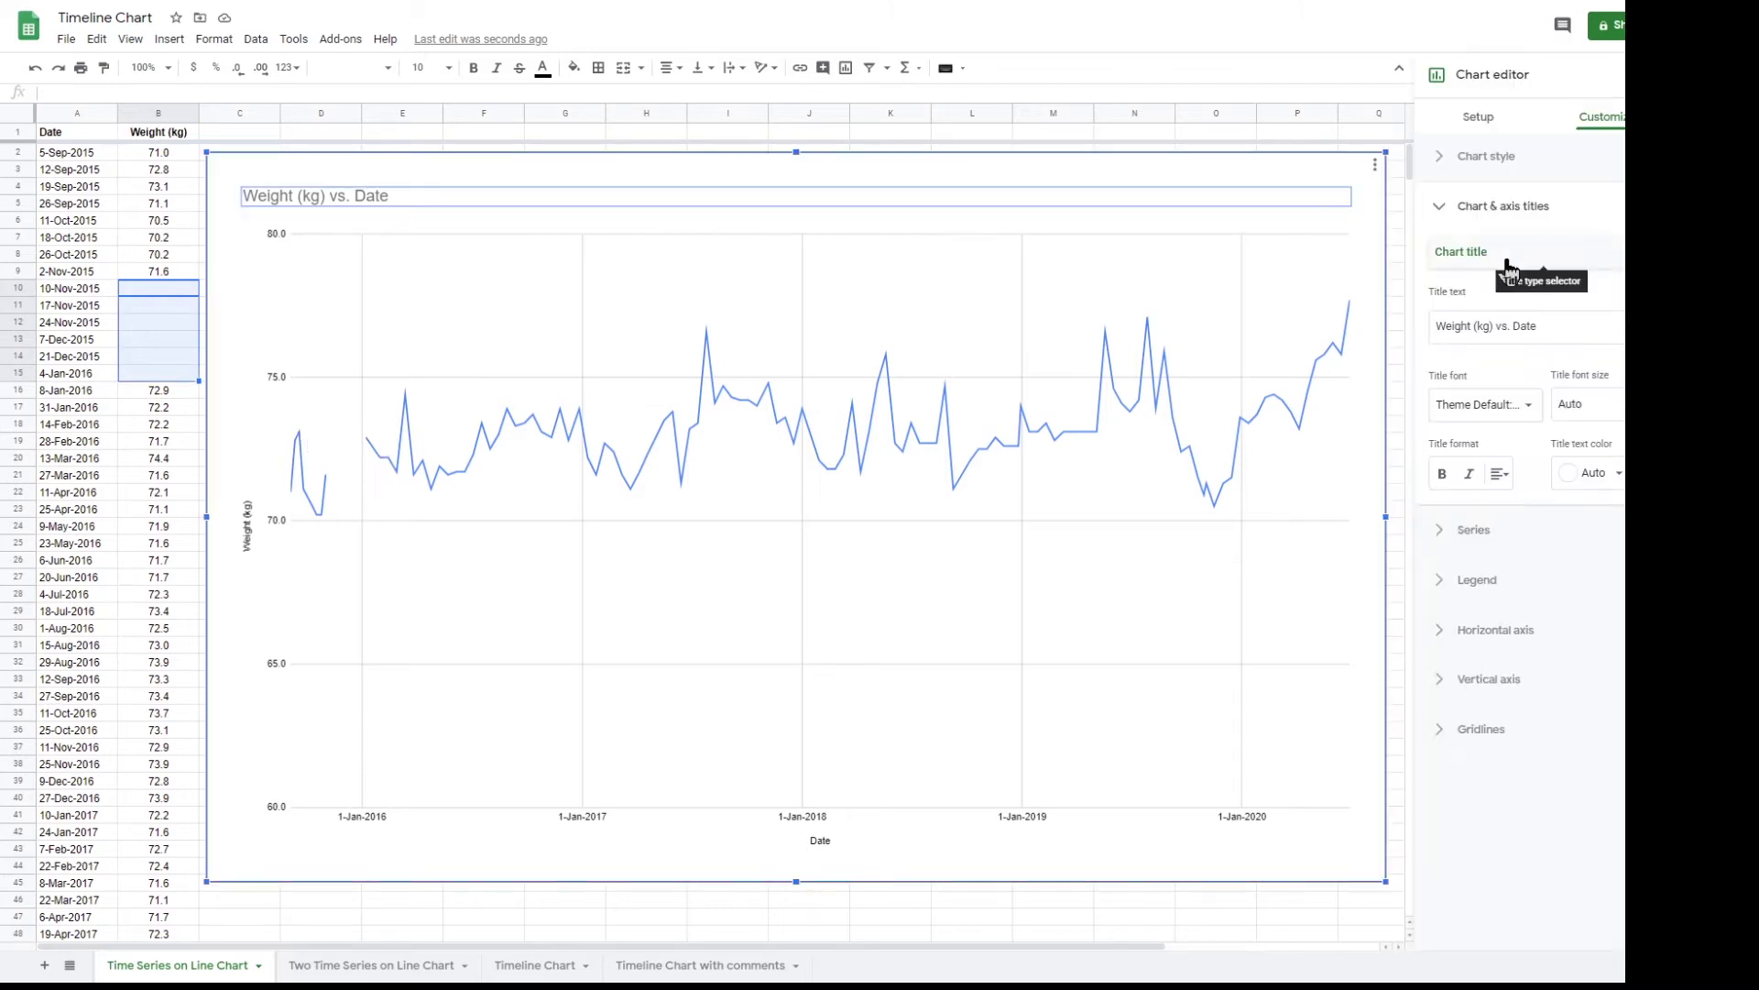
{"action": "left_click", "coordinate": [1481, 163]}
{"action": "left_click", "coordinate": [1436, 403]}
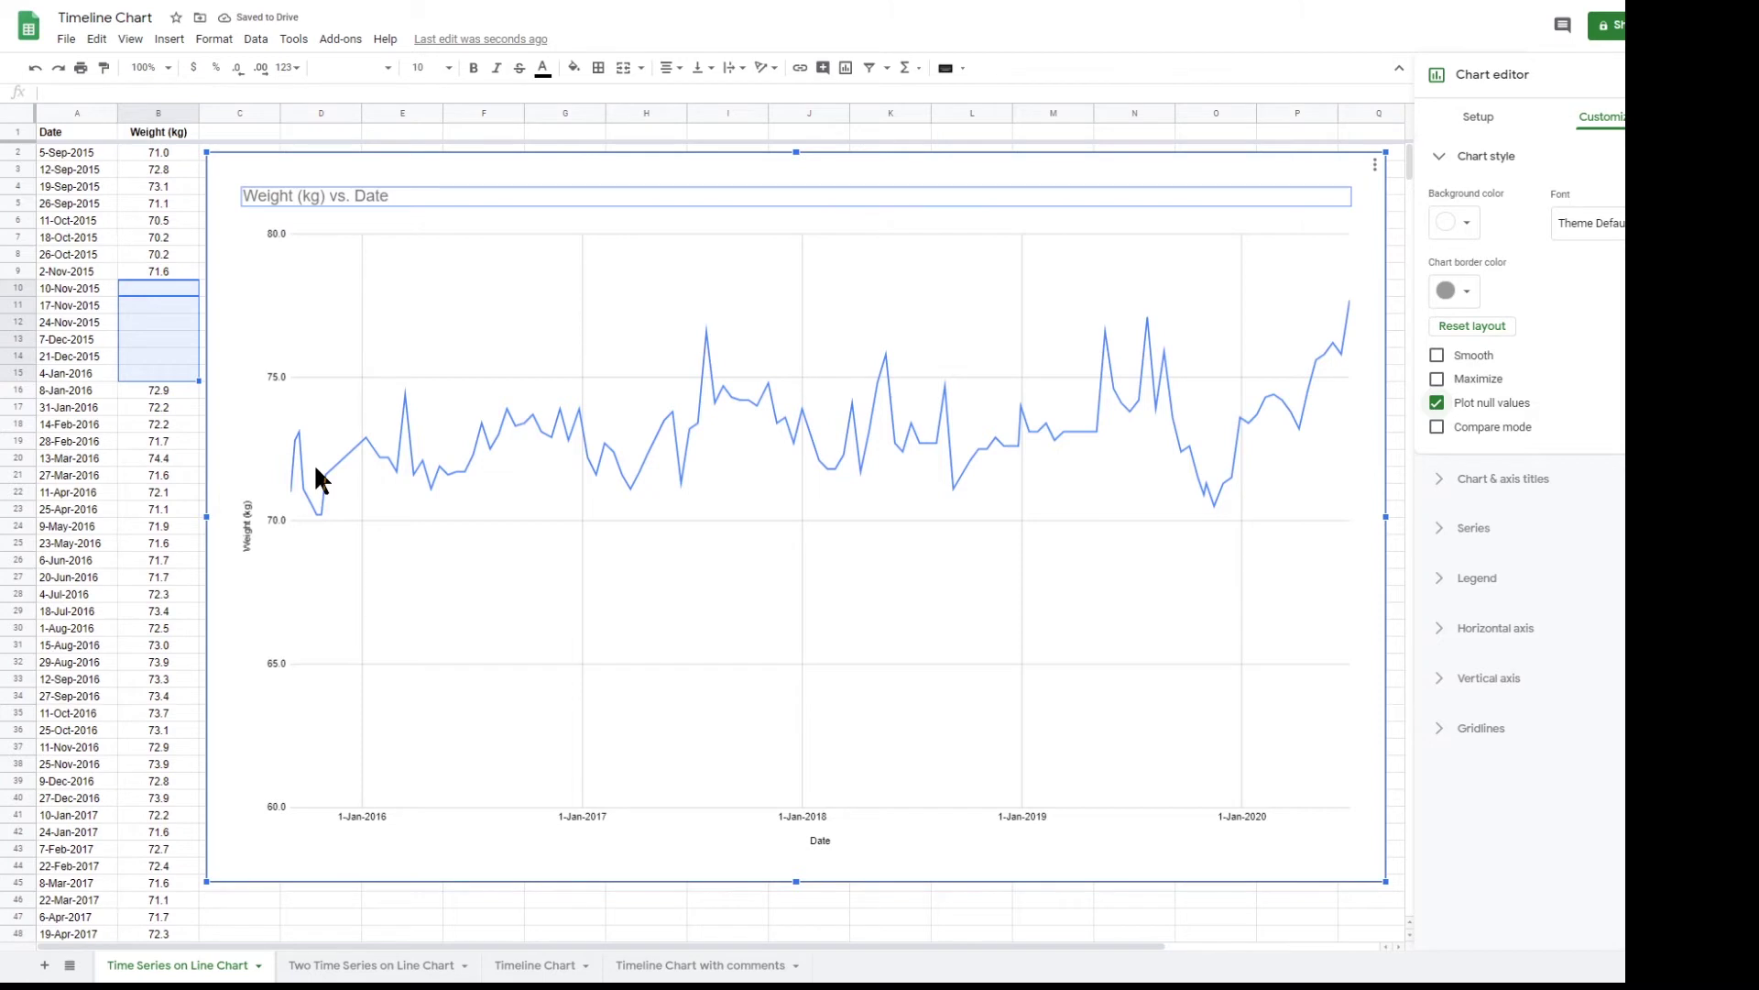
Step: On the Two Time Series sheet, chart columns A–C, then move the chart beside column C and enlarge it
{"action": "left_click", "coordinate": [383, 966]}
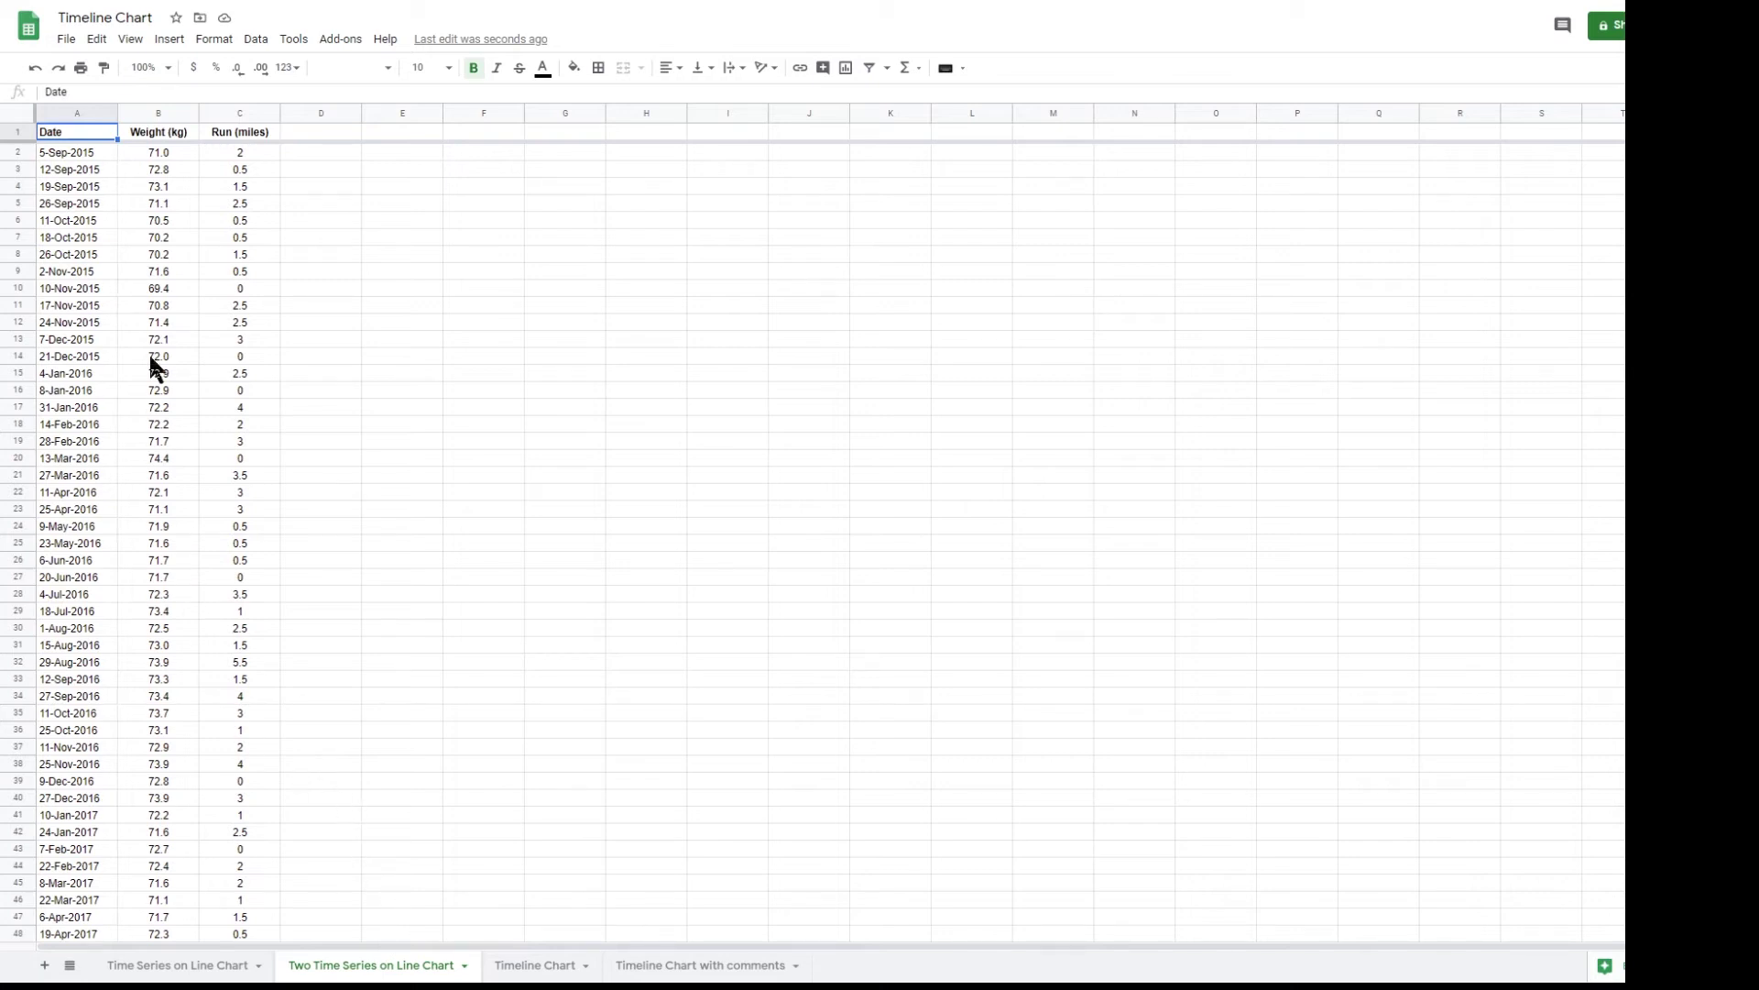
{"action": "left_click", "coordinate": [67, 115]}
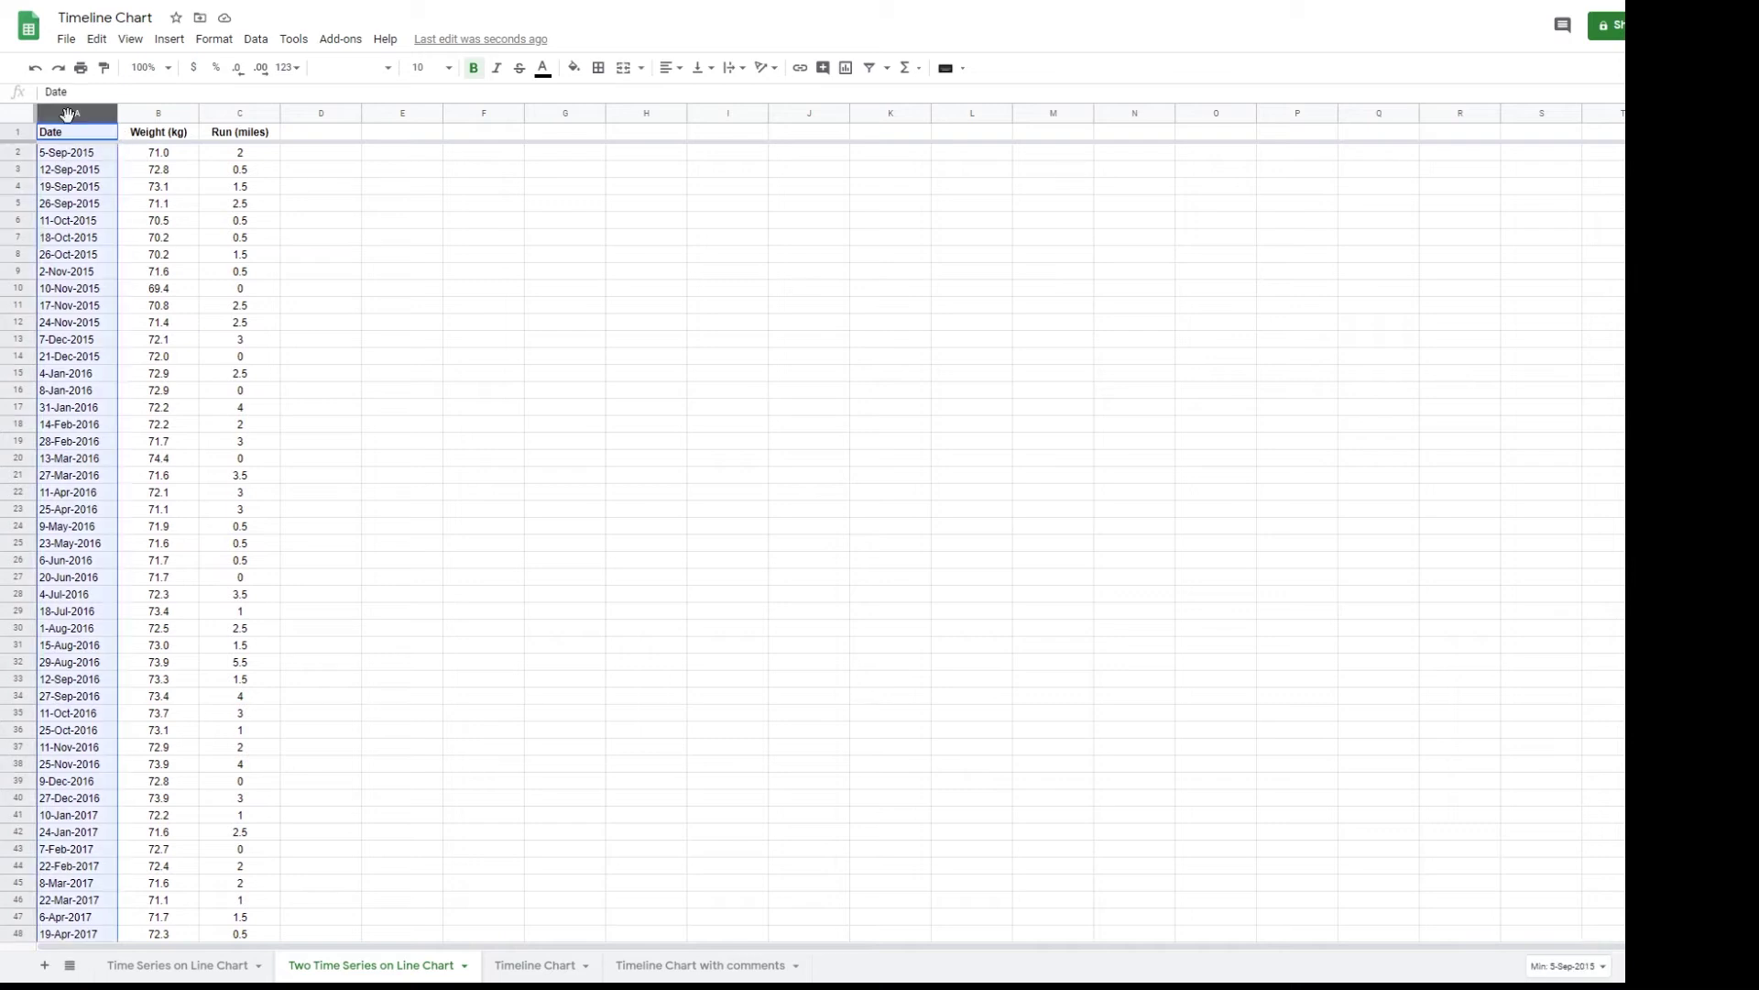
{"action": "left_click", "coordinate": [231, 108], "text": "shift"}
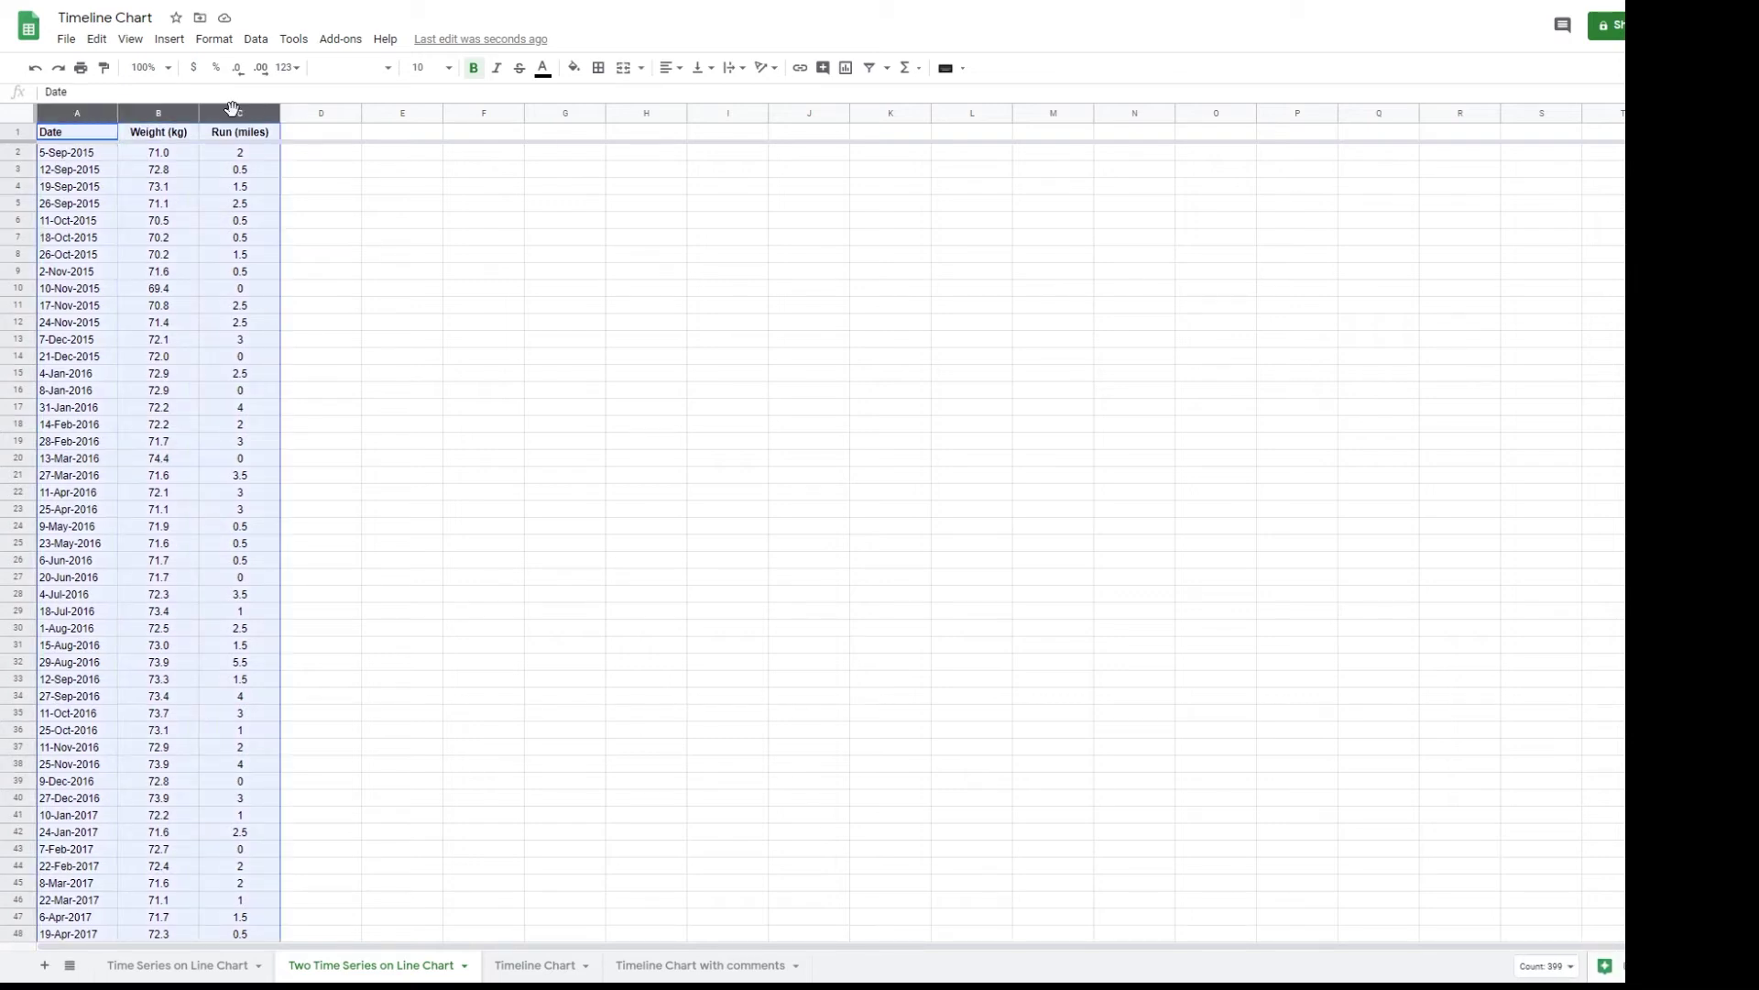
{"action": "left_click", "coordinate": [170, 38]}
{"action": "key", "text": "Escape"}
{"action": "left_click_drag", "start_coordinate": [471, 383], "coordinate": [294, 160]}
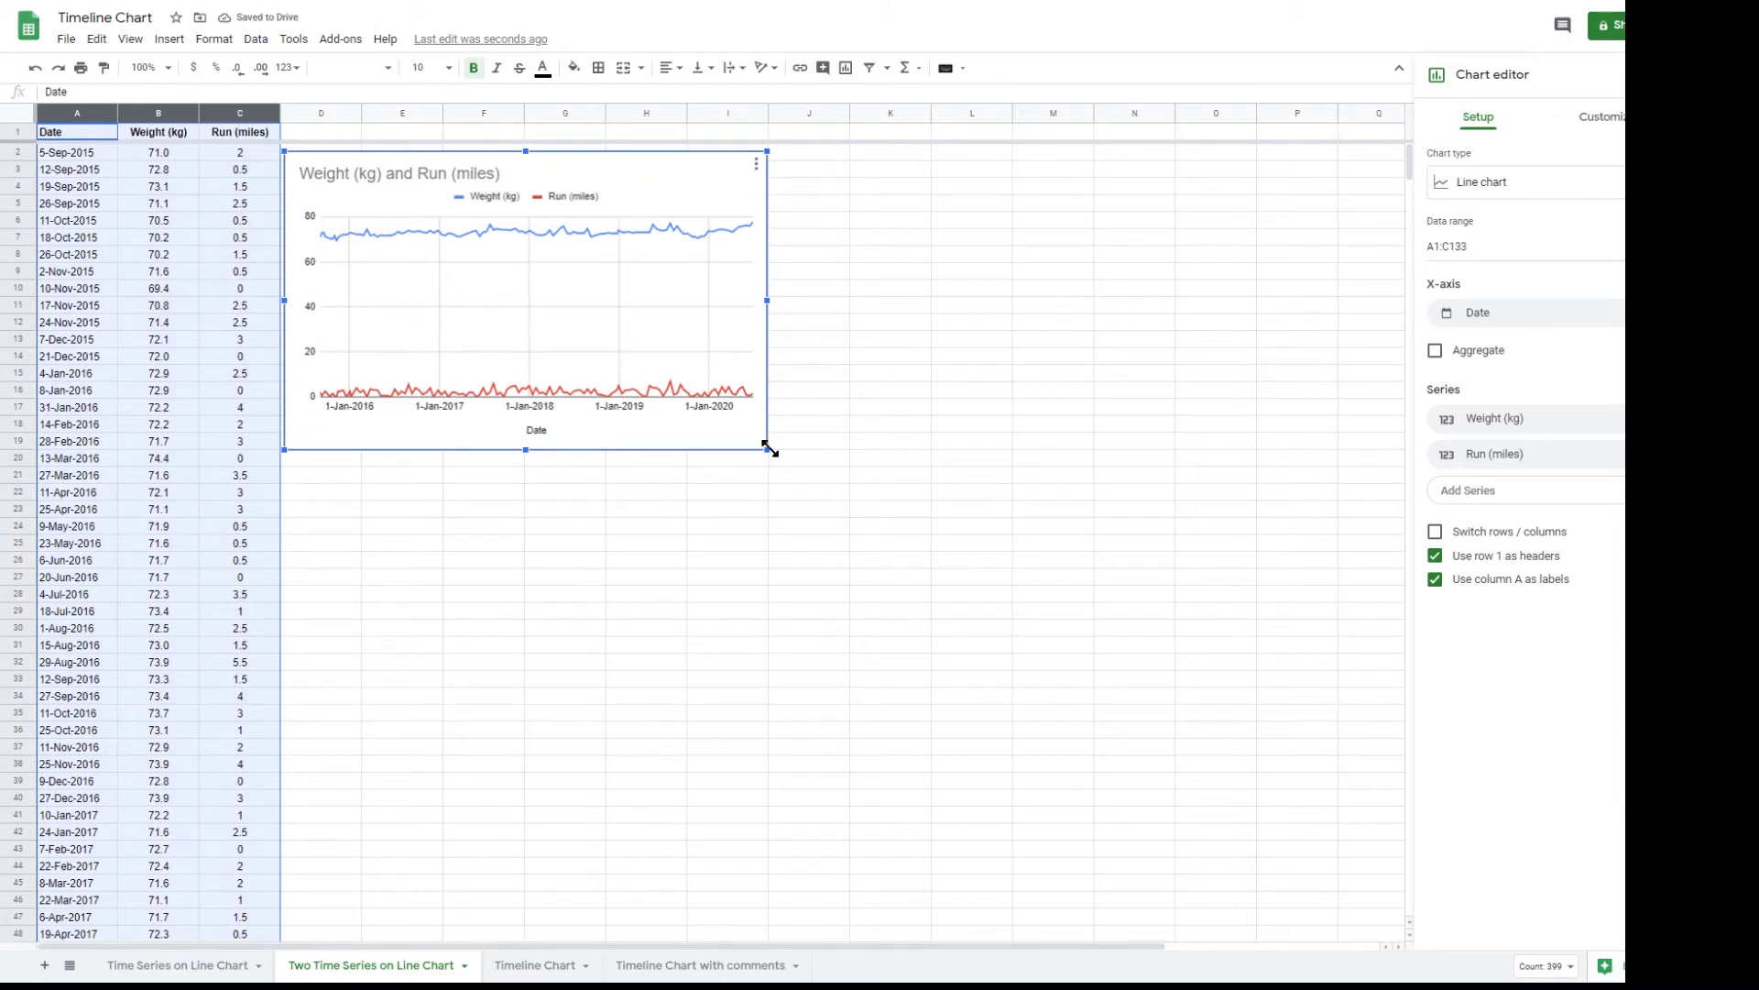
{"action": "left_click_drag", "start_coordinate": [768, 449], "coordinate": [1389, 834]}
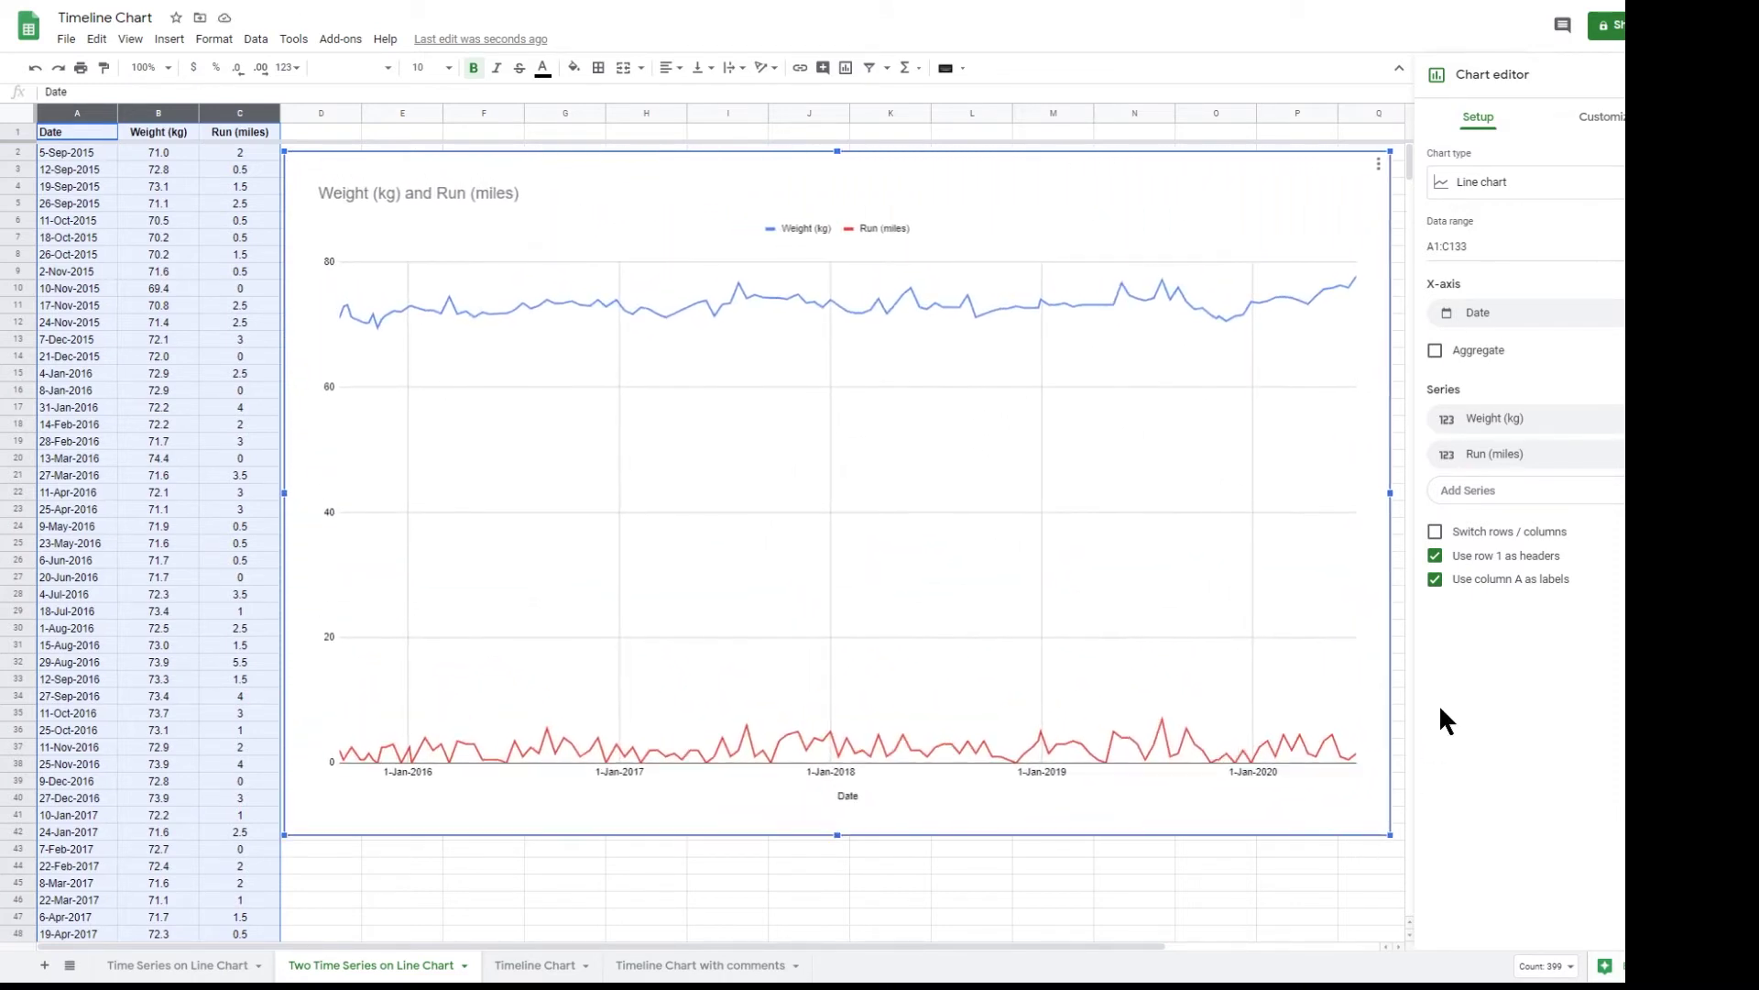
Step: Assign the Run (miles) series to the Right axis in Customize > Series
{"action": "left_click", "coordinate": [1603, 119]}
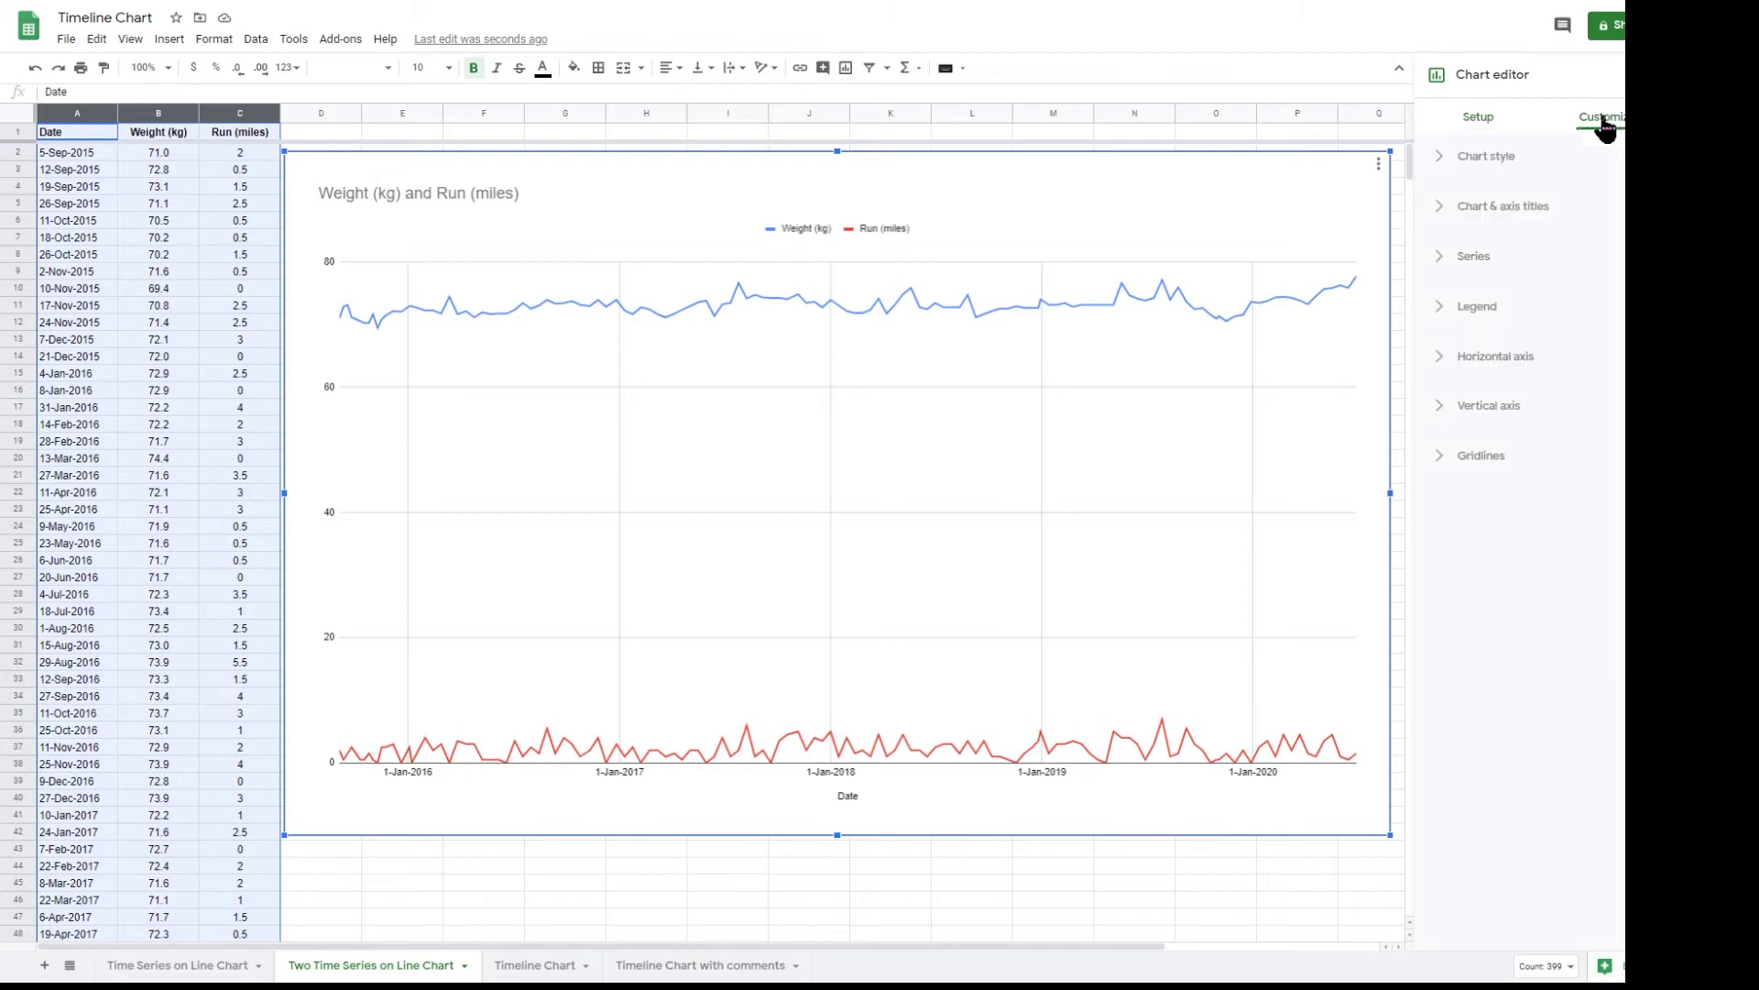
{"action": "left_click", "coordinate": [1479, 260]}
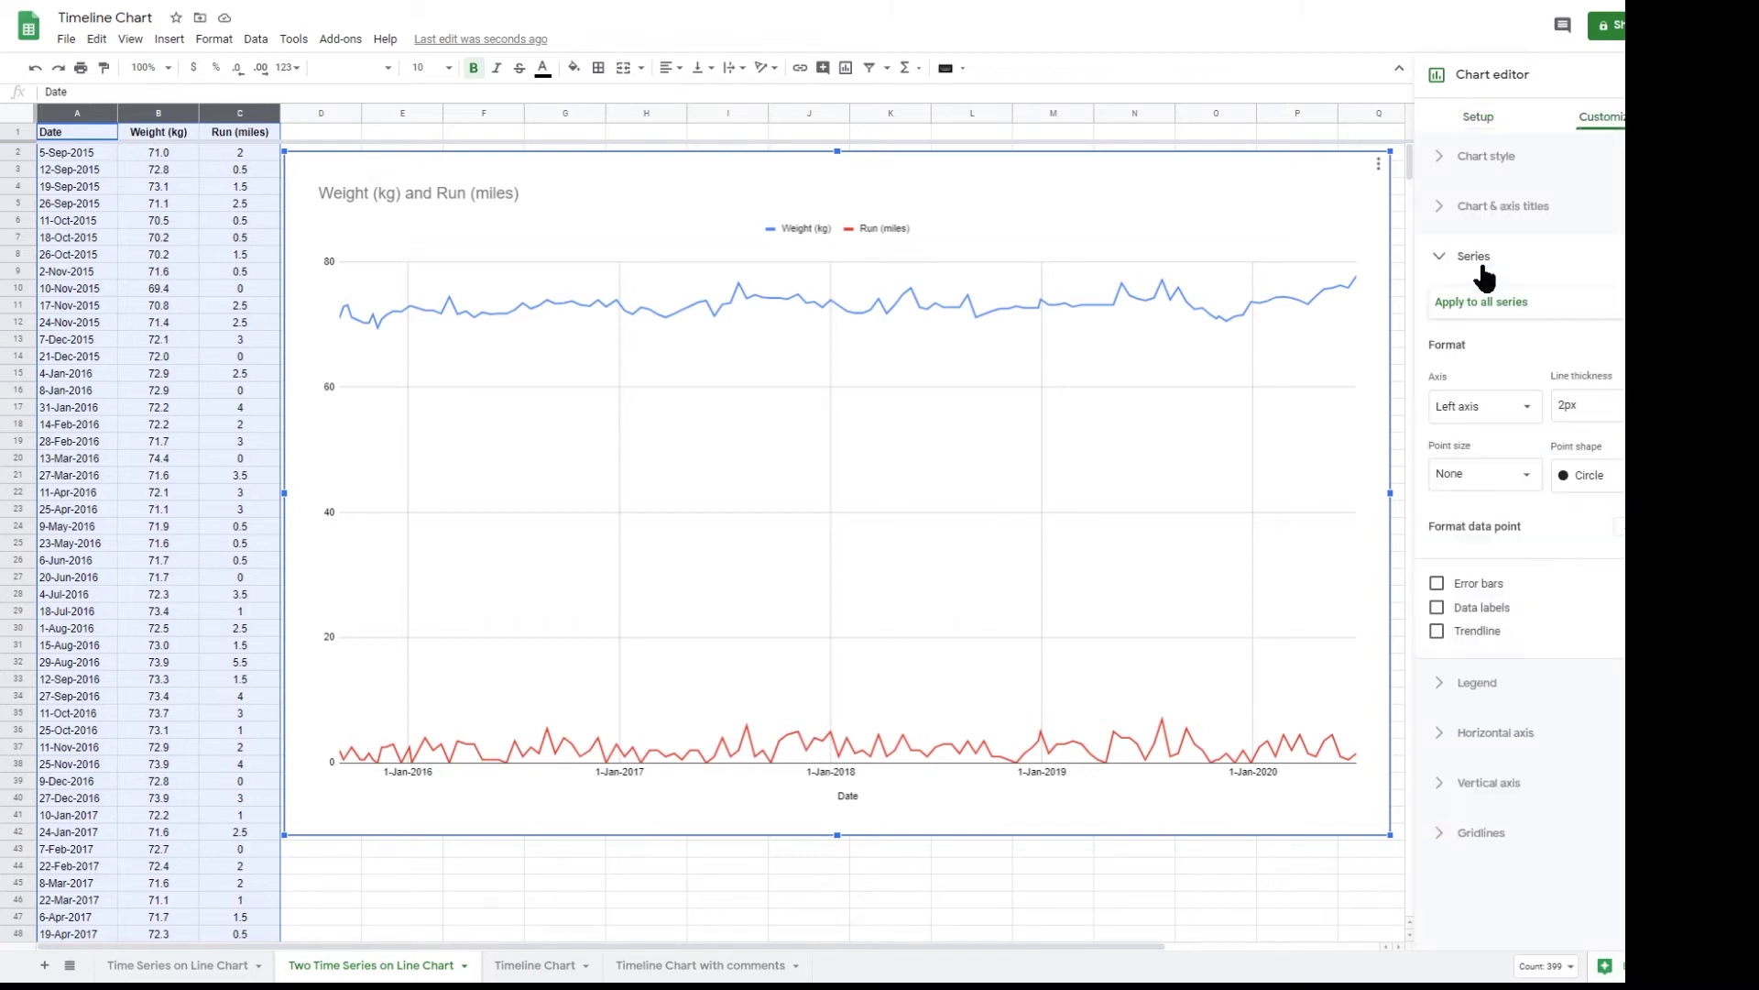
{"action": "left_click", "coordinate": [1517, 310]}
{"action": "left_click", "coordinate": [1487, 354]}
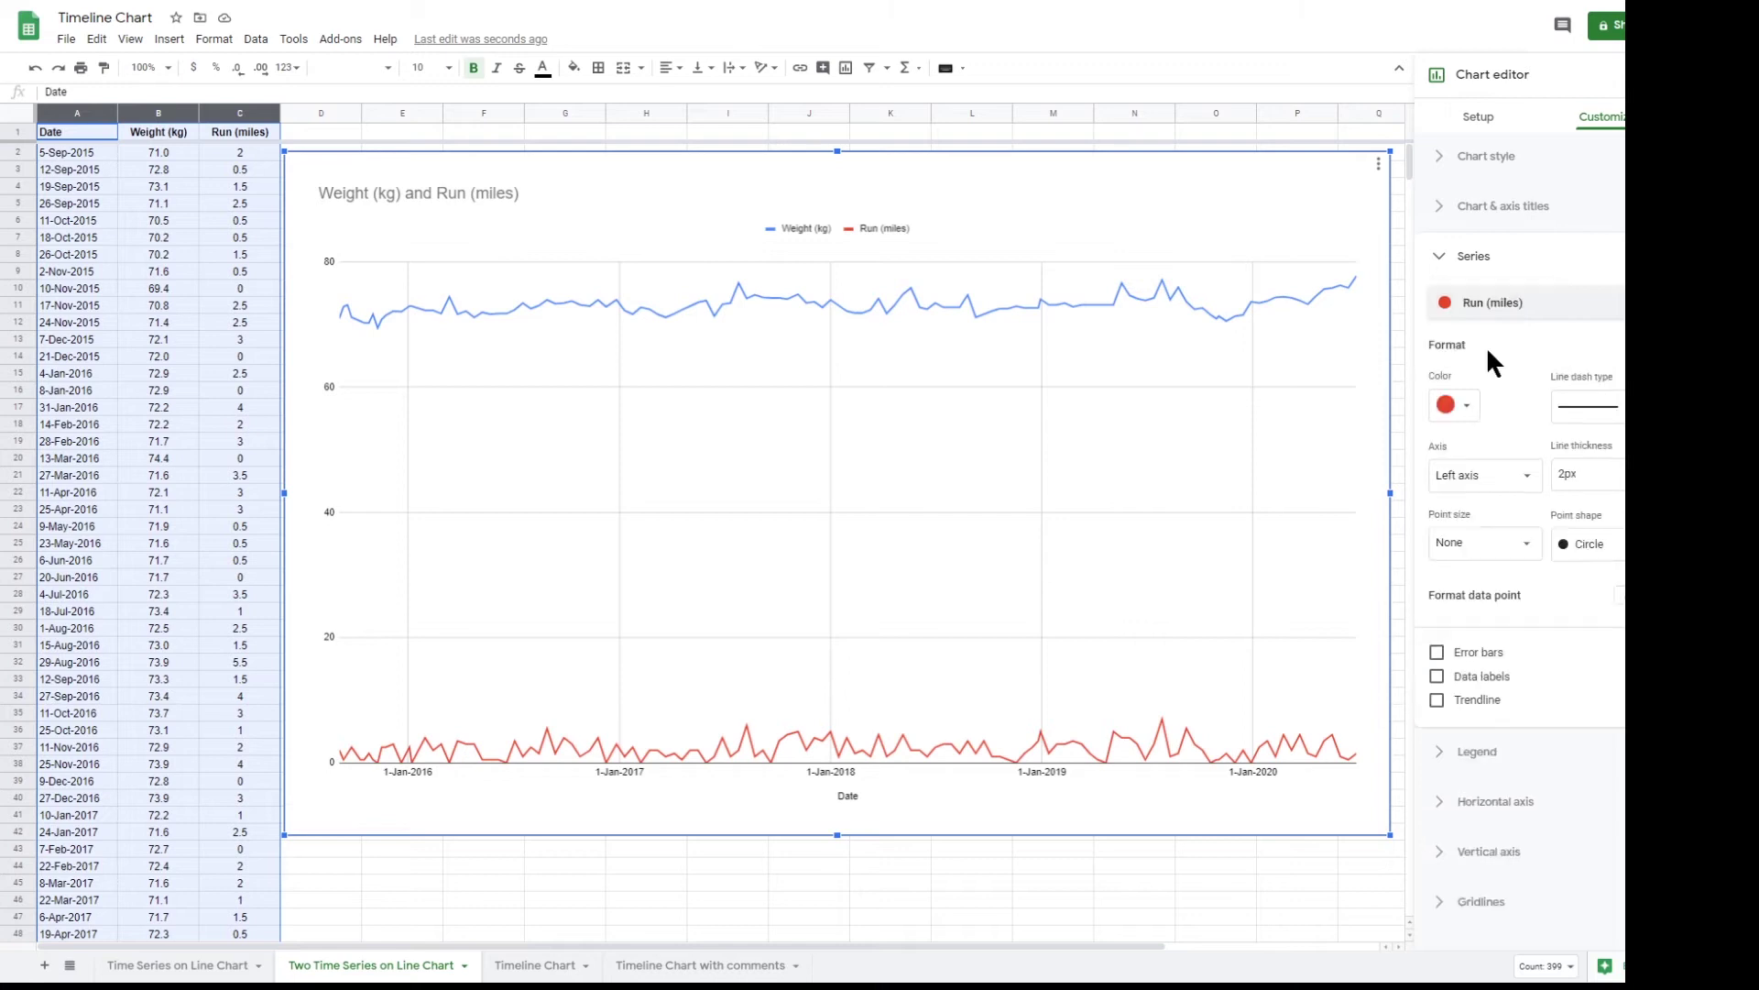
{"action": "left_click", "coordinate": [1530, 487]}
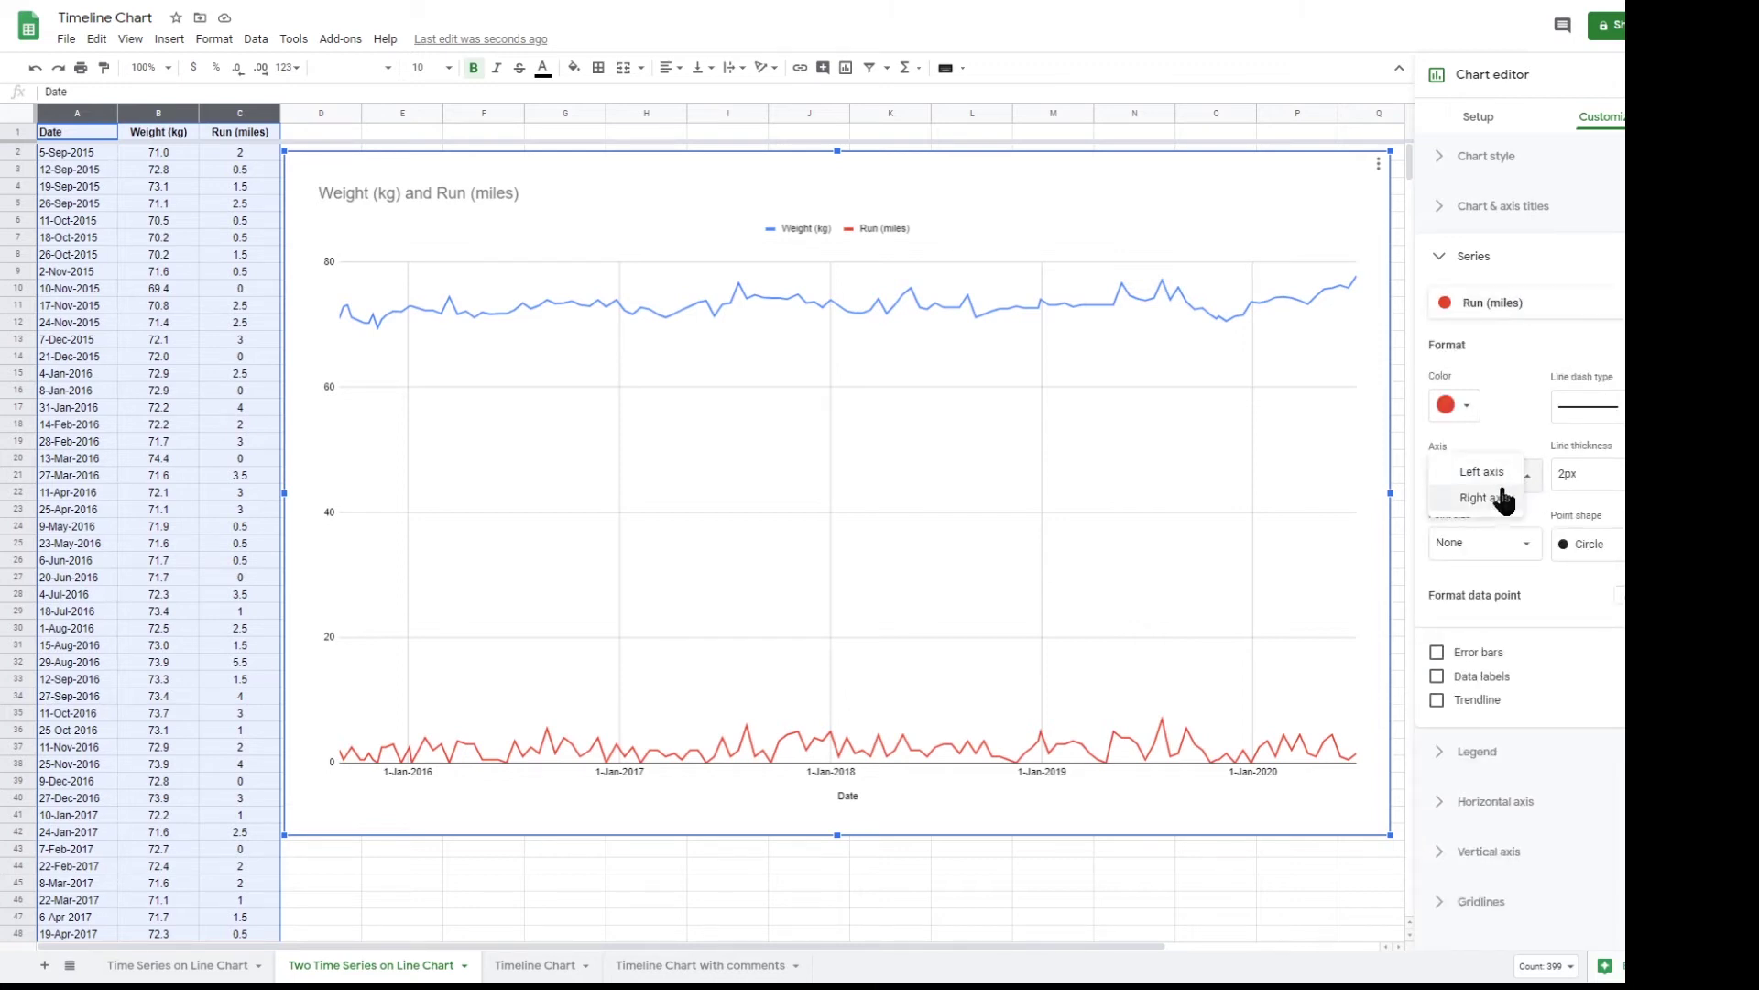
{"action": "left_click", "coordinate": [1494, 501]}
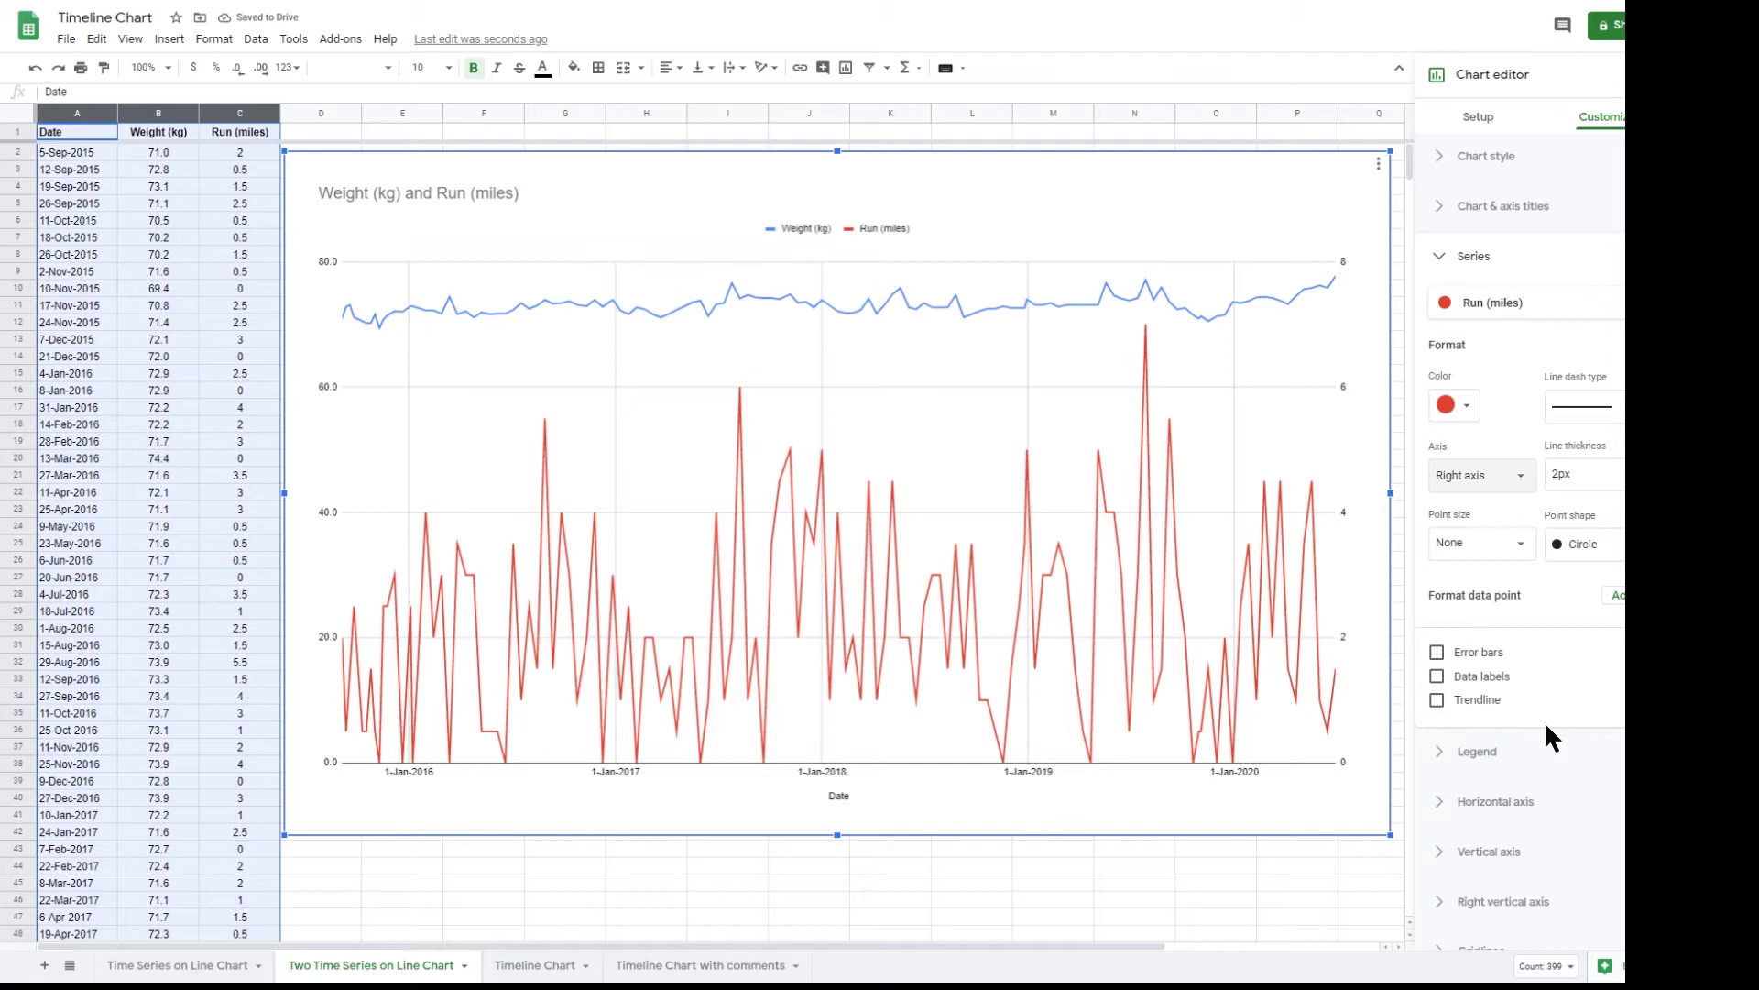
Step: Set the right run axis Max to 10 and the left weight axis Min to 60
{"action": "left_click", "coordinate": [1499, 904]}
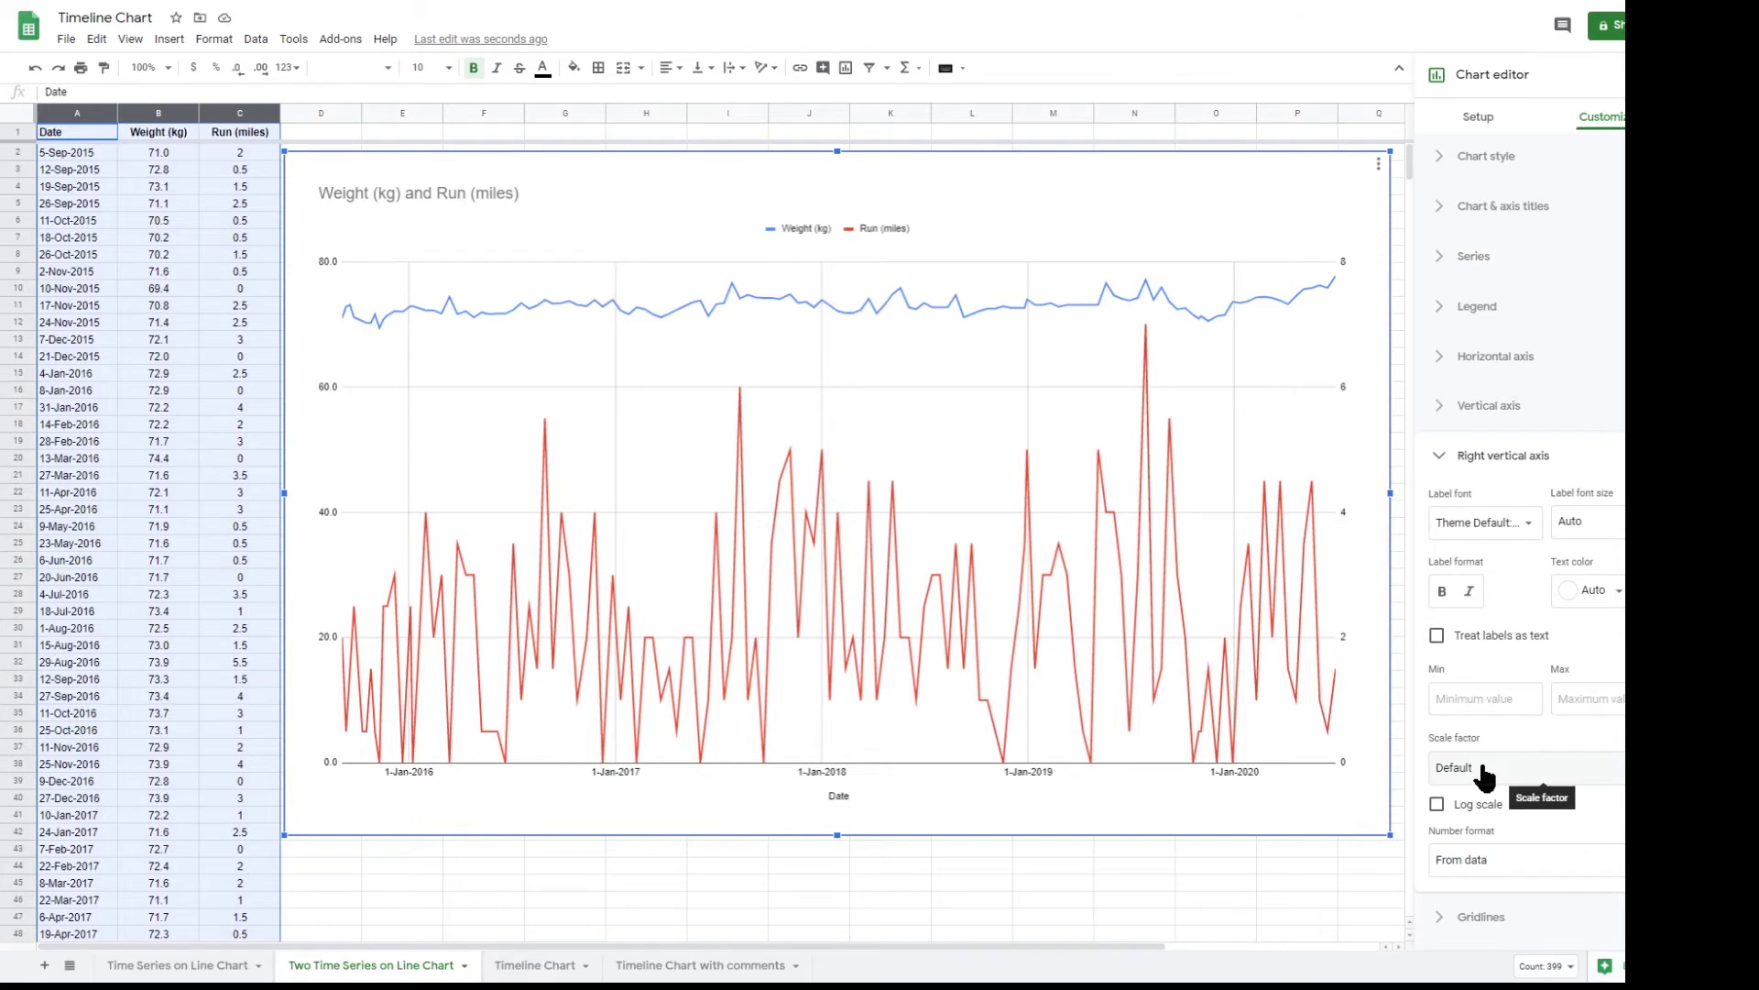
{"action": "left_click", "coordinate": [1582, 705]}
{"action": "type", "text": "10"}
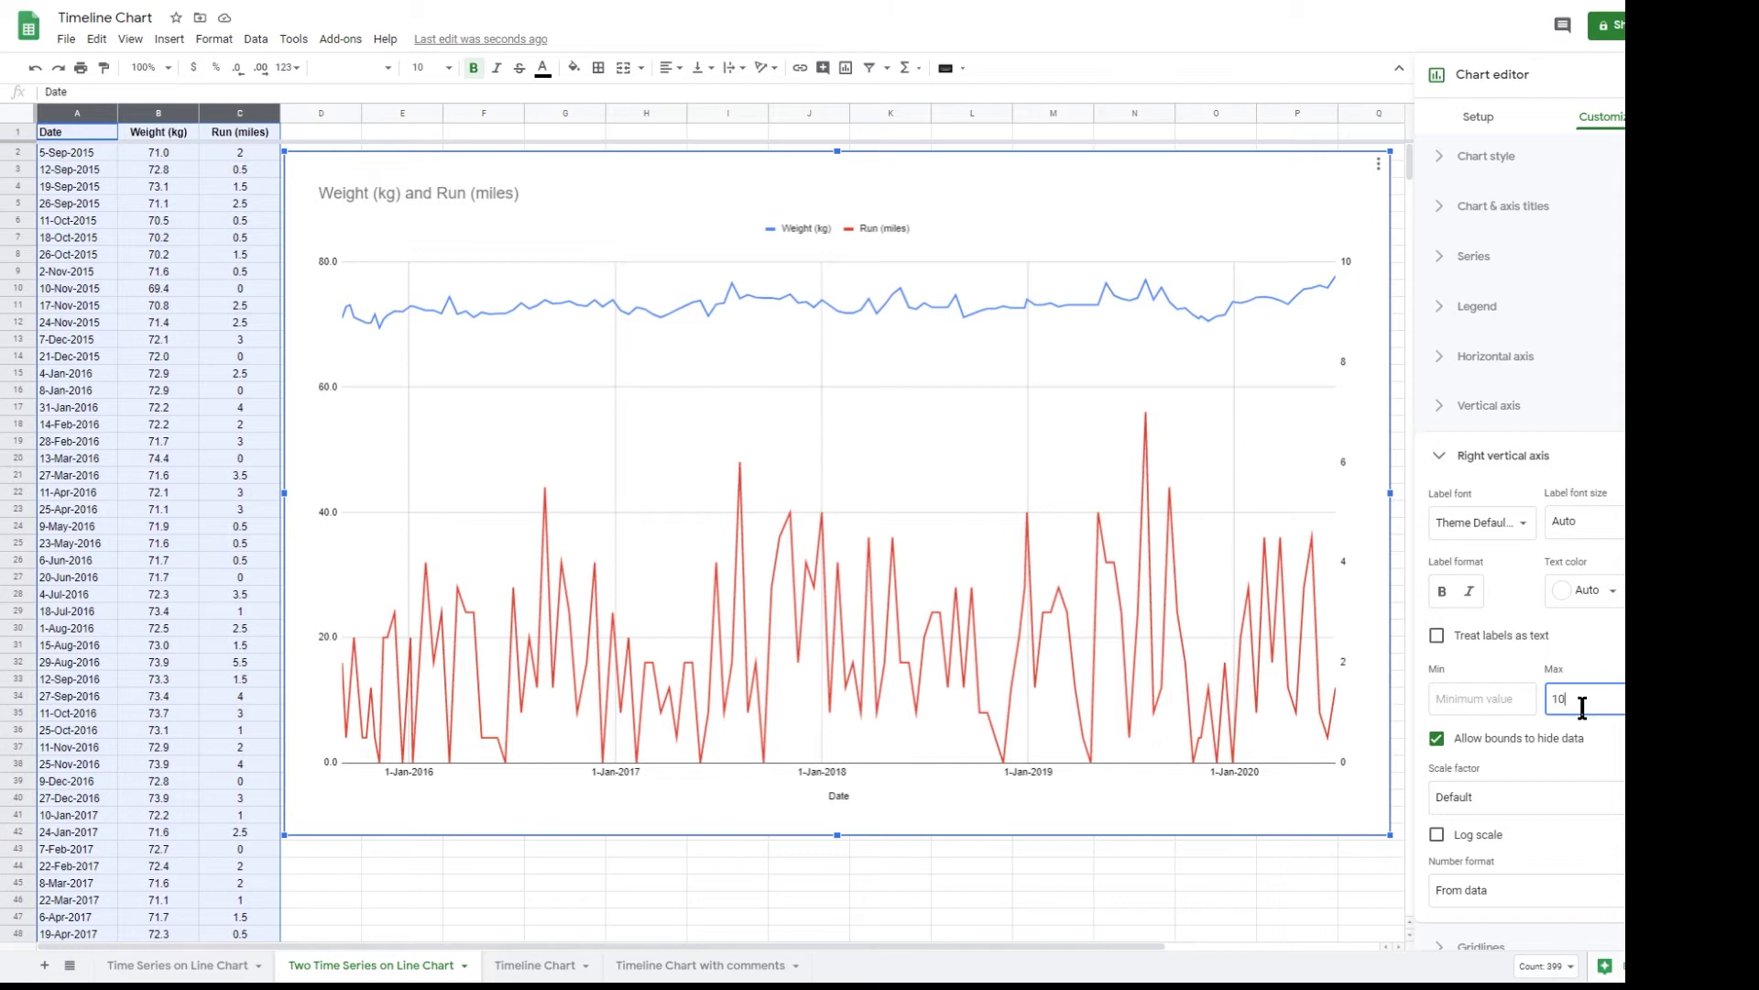
{"action": "left_click", "coordinate": [1489, 406]}
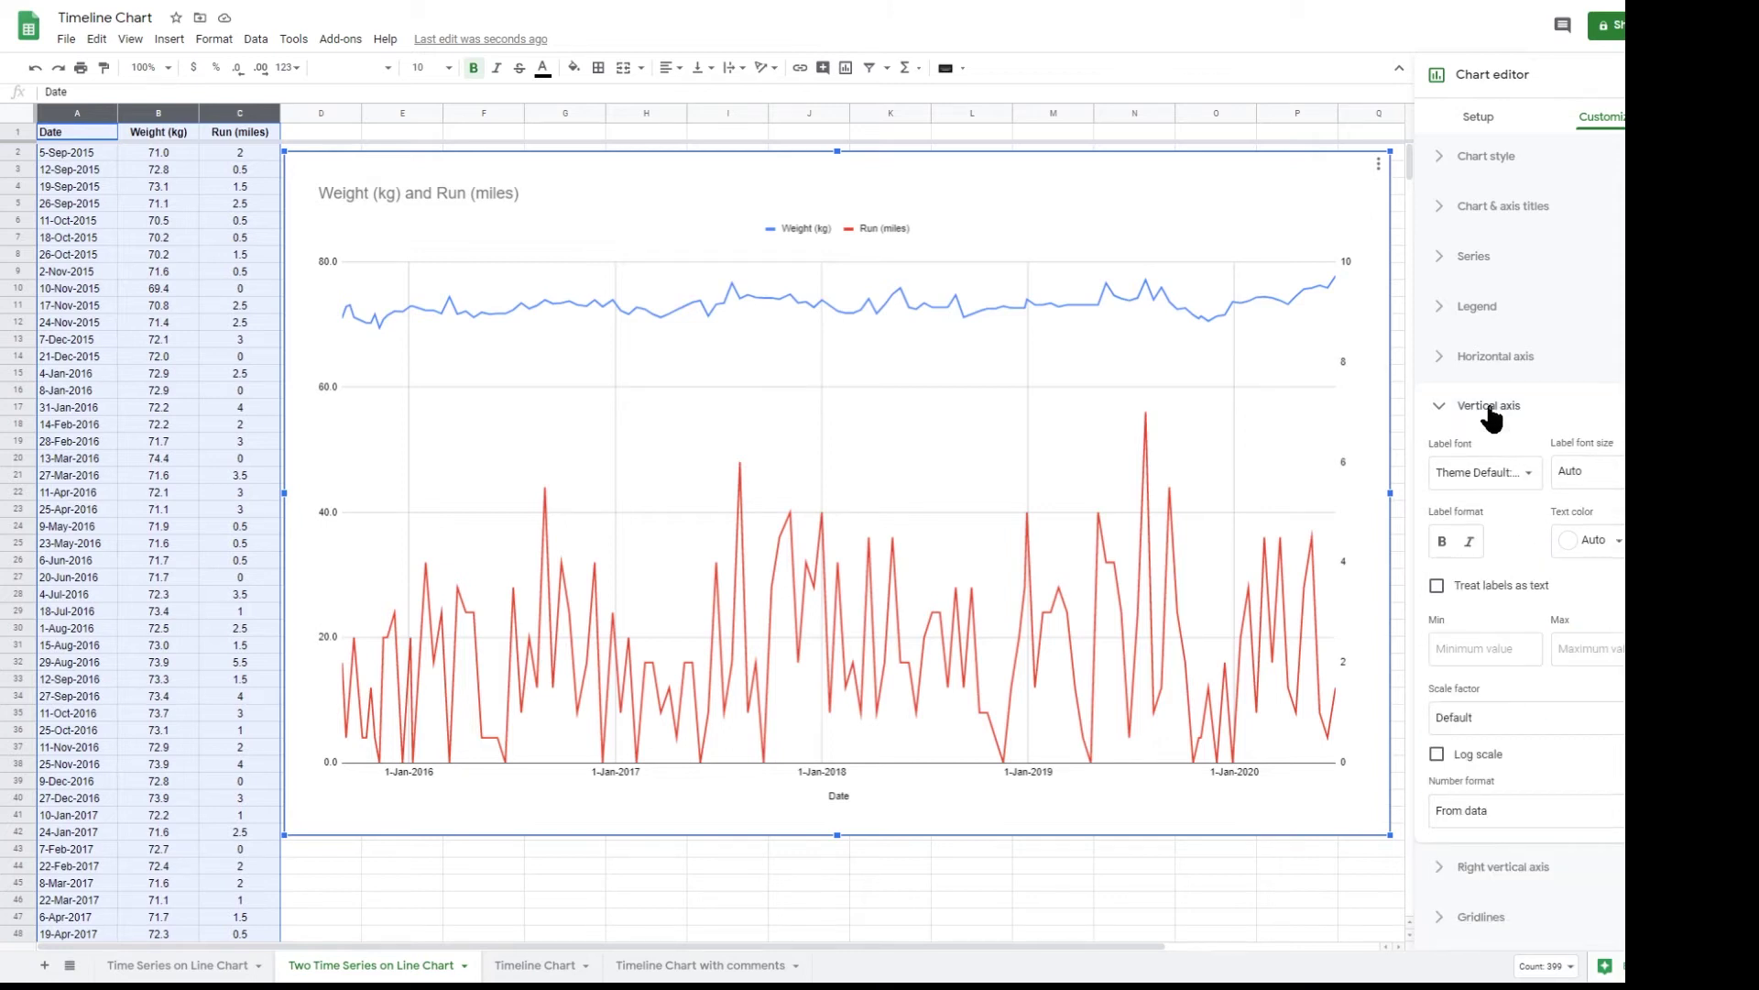
{"action": "left_click", "coordinate": [1510, 648]}
{"action": "type", "text": "60"}
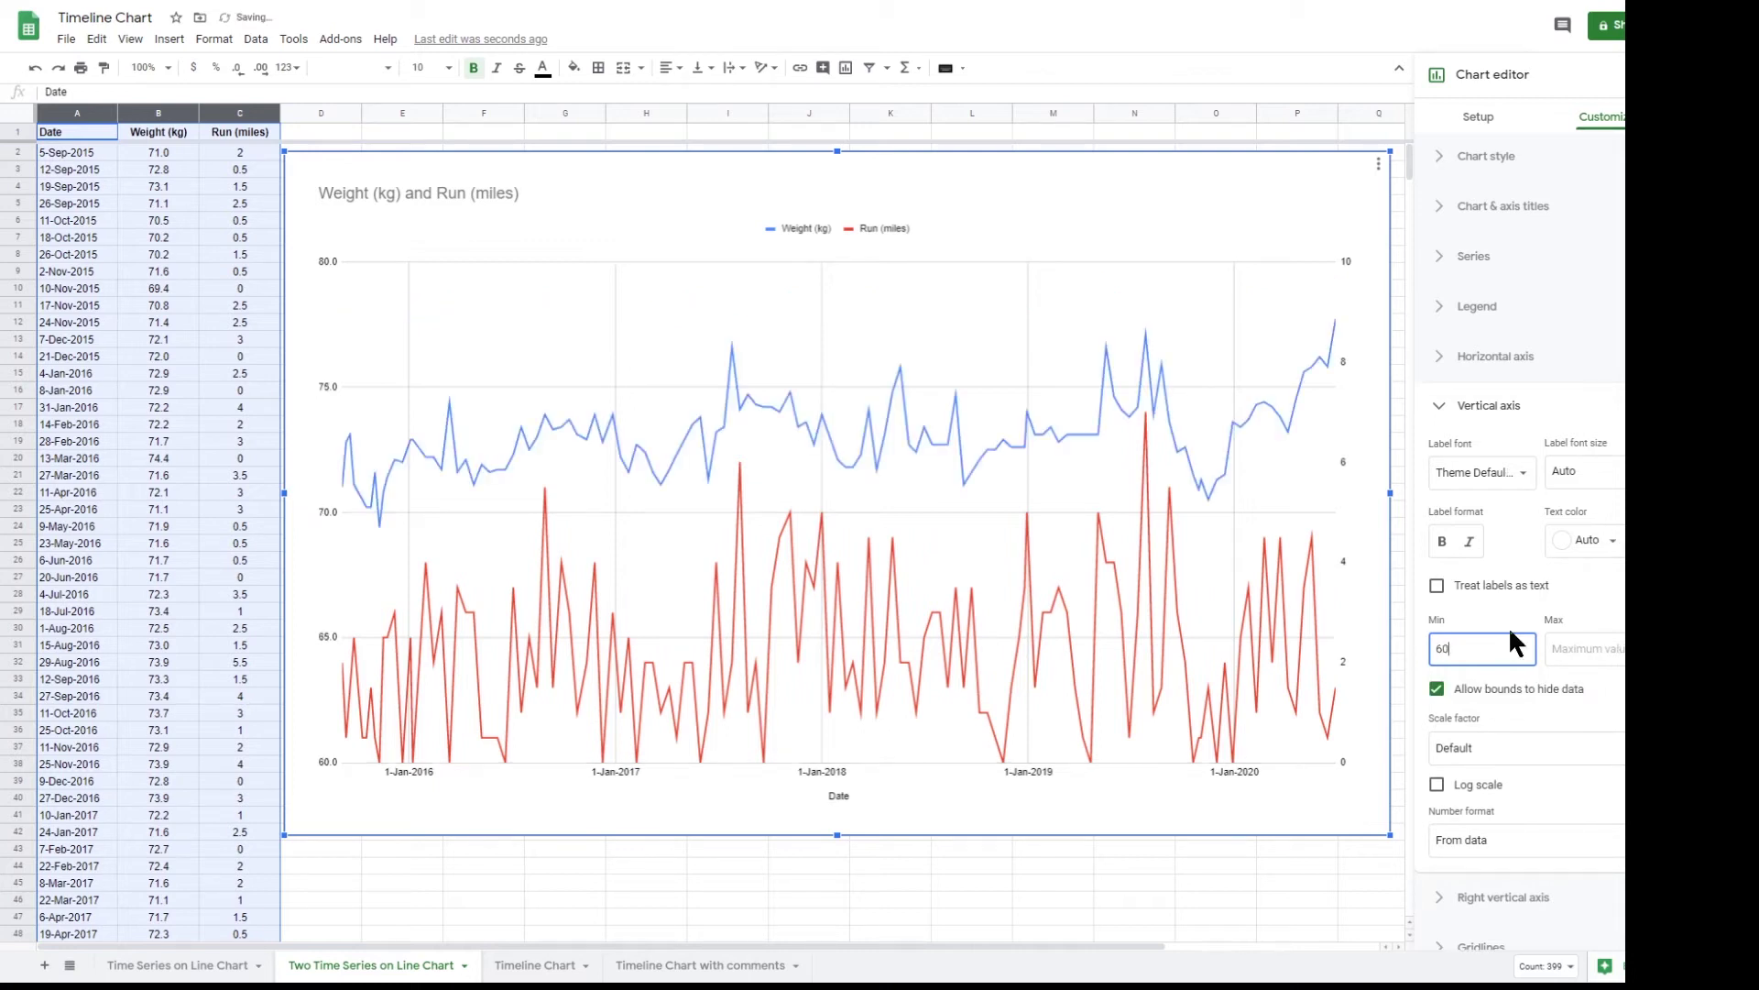
{"action": "left_click", "coordinate": [1505, 706]}
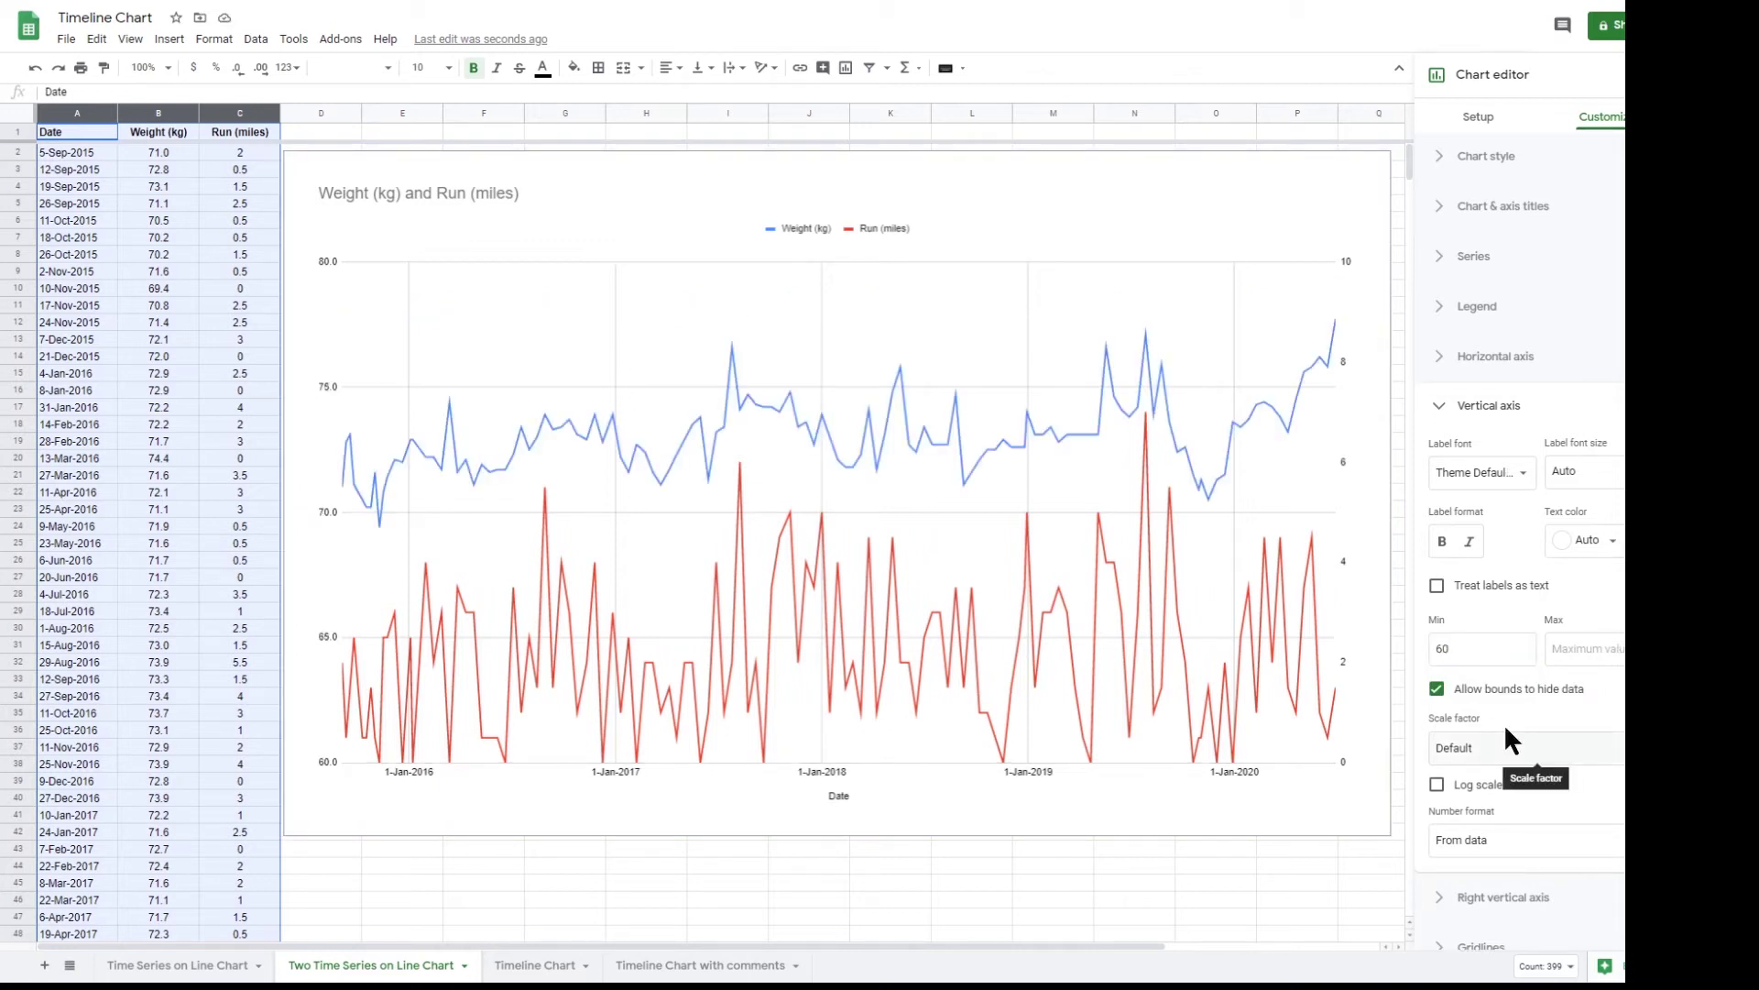
Step: Tick Compare mode in Chart style, close the editor and select the chart to inspect points
{"action": "left_click", "coordinate": [1482, 158]}
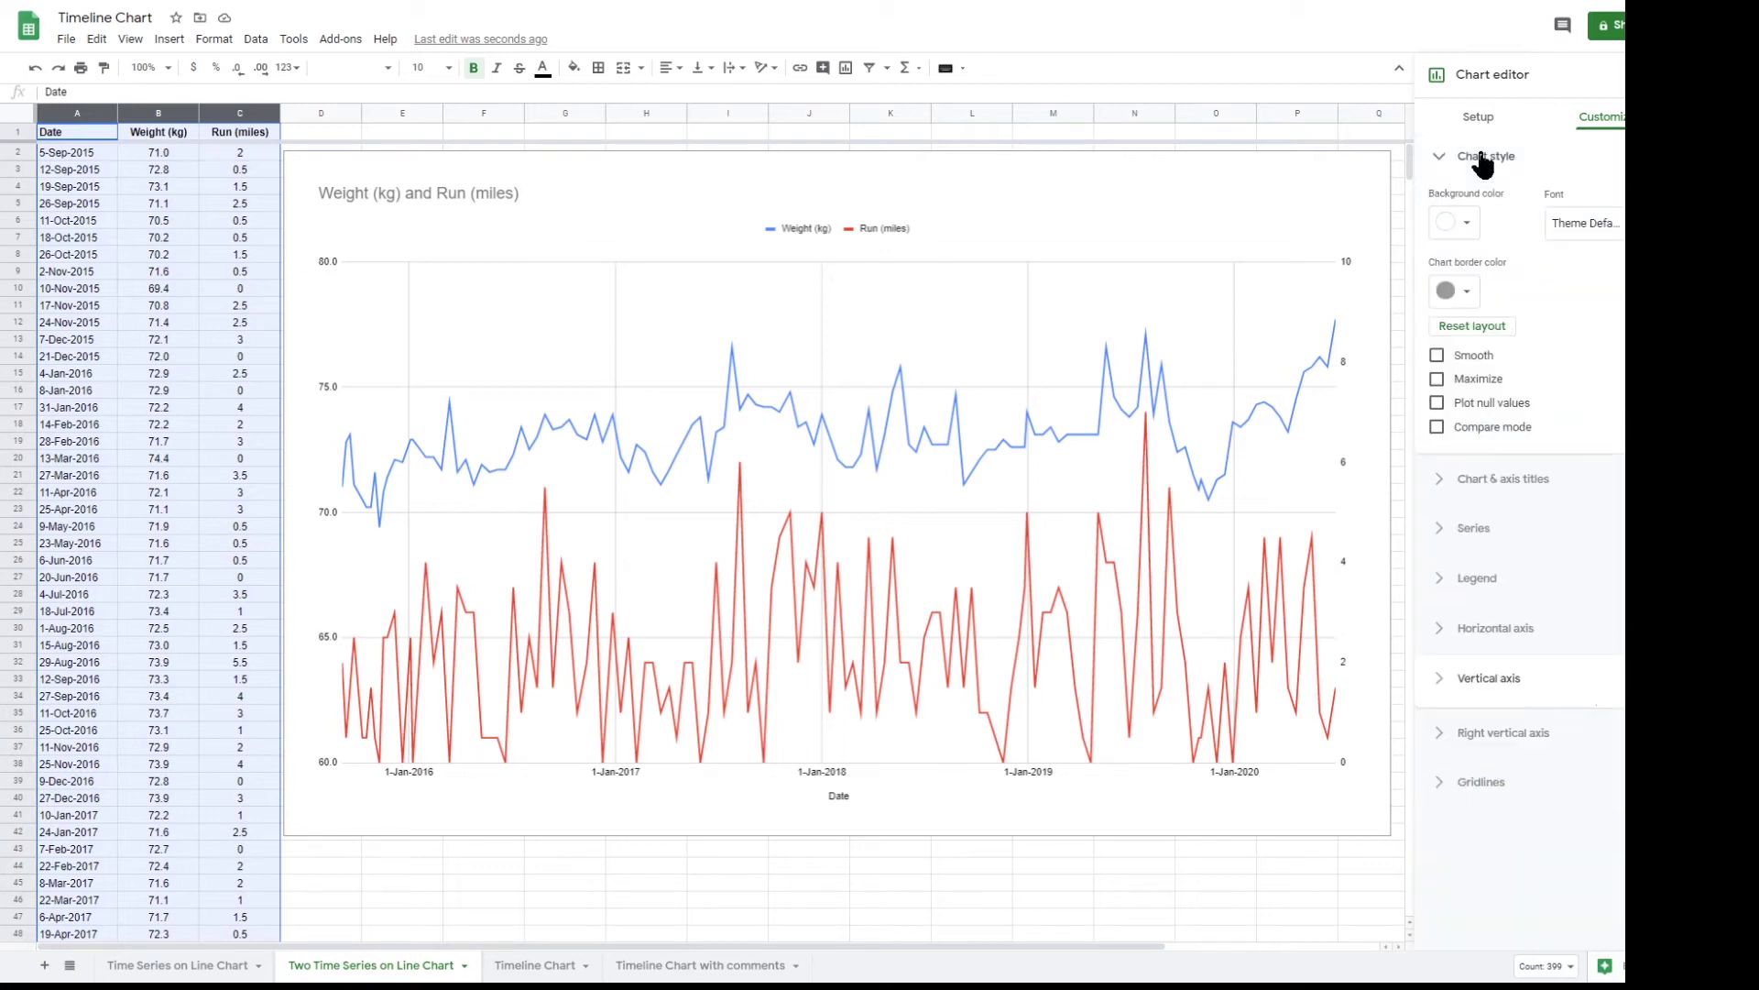
{"action": "left_click", "coordinate": [1436, 427]}
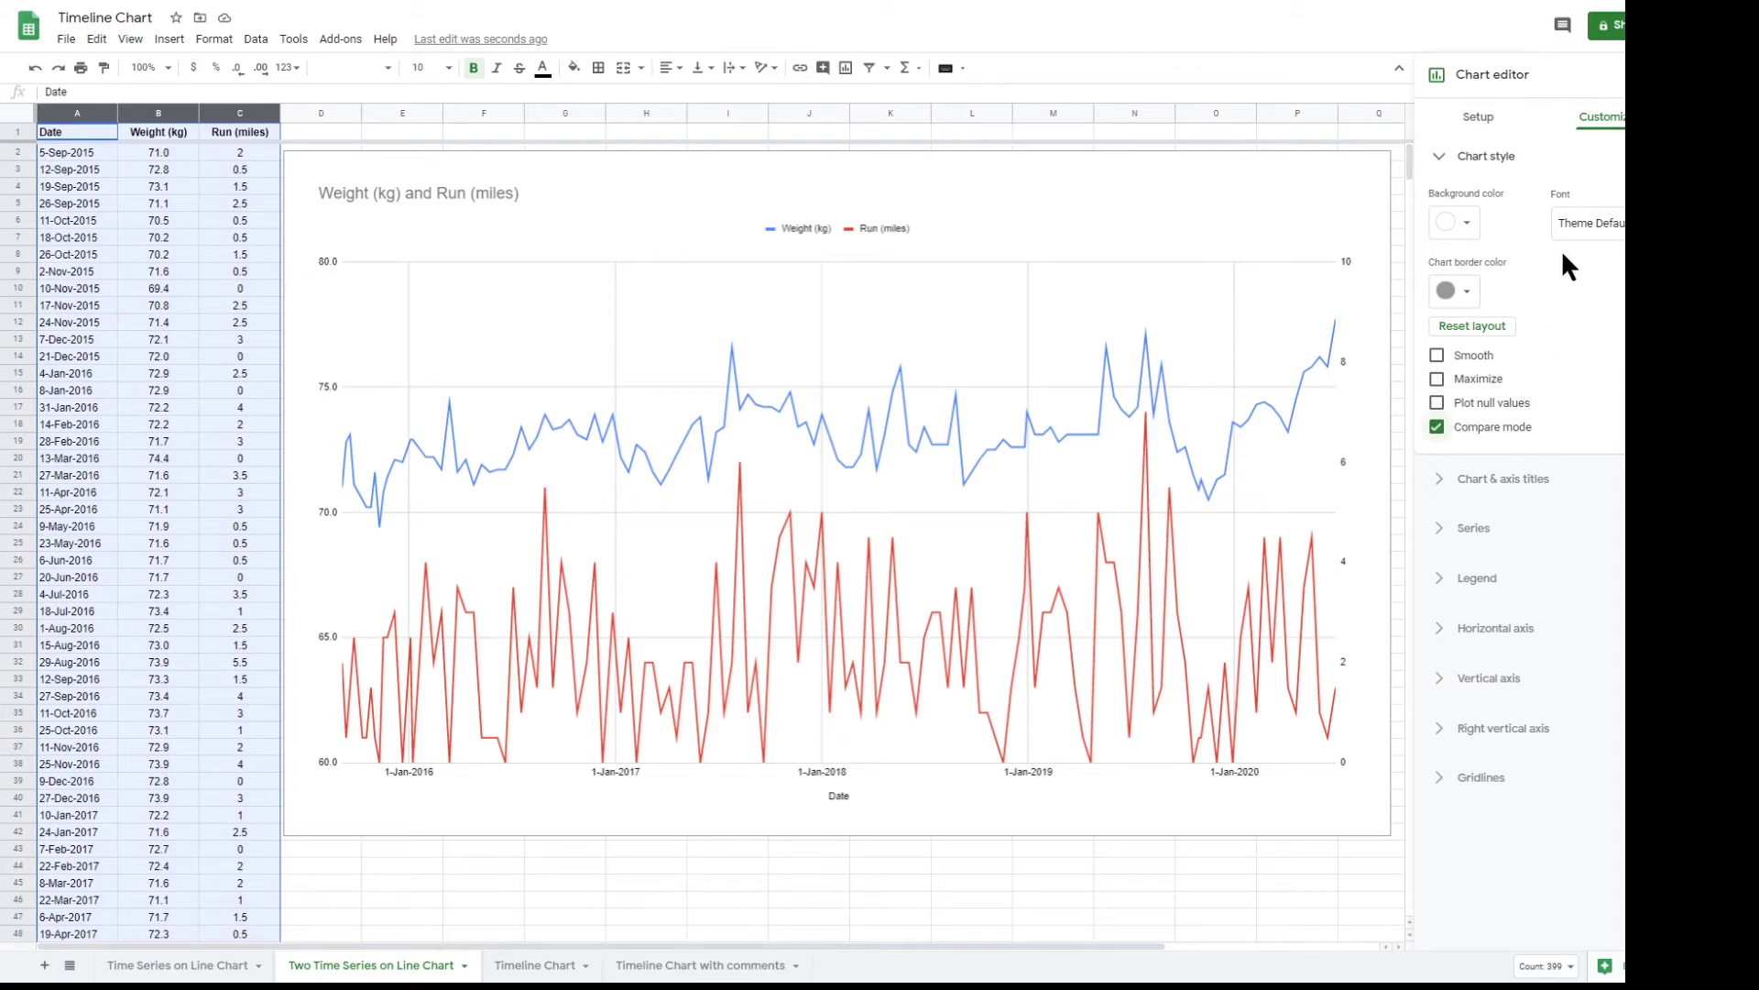
{"action": "left_click", "coordinate": [1620, 74]}
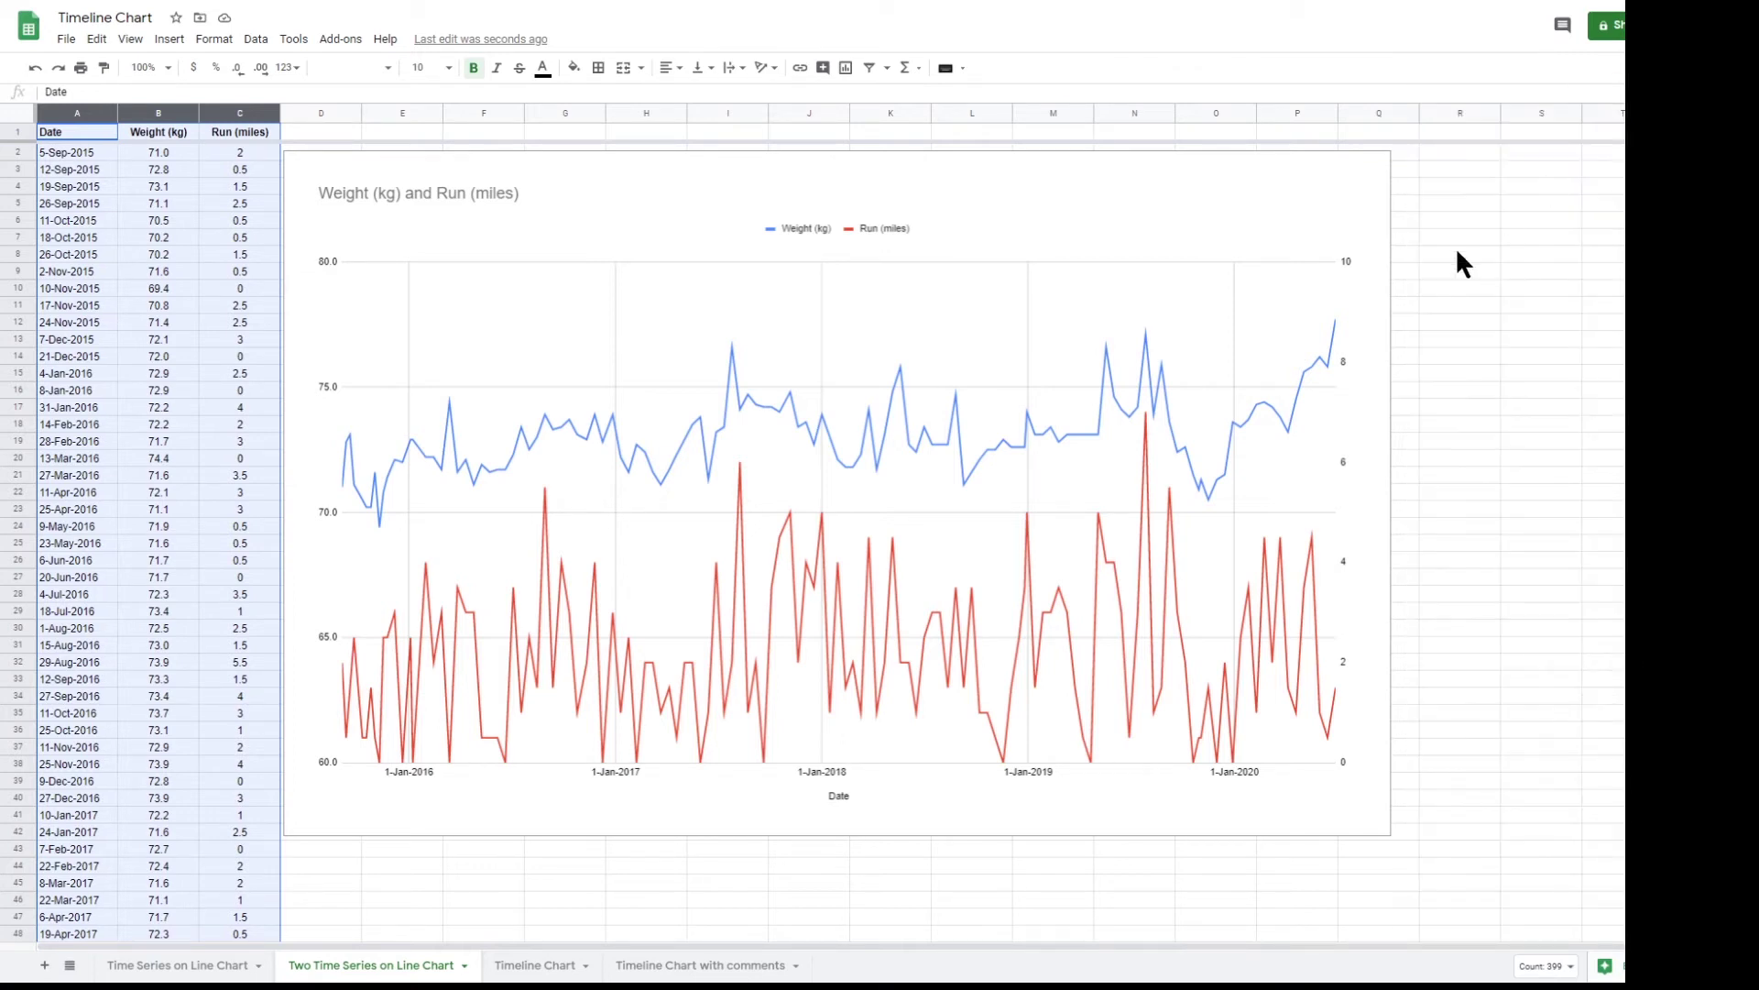
{"action": "left_click", "coordinate": [1329, 211]}
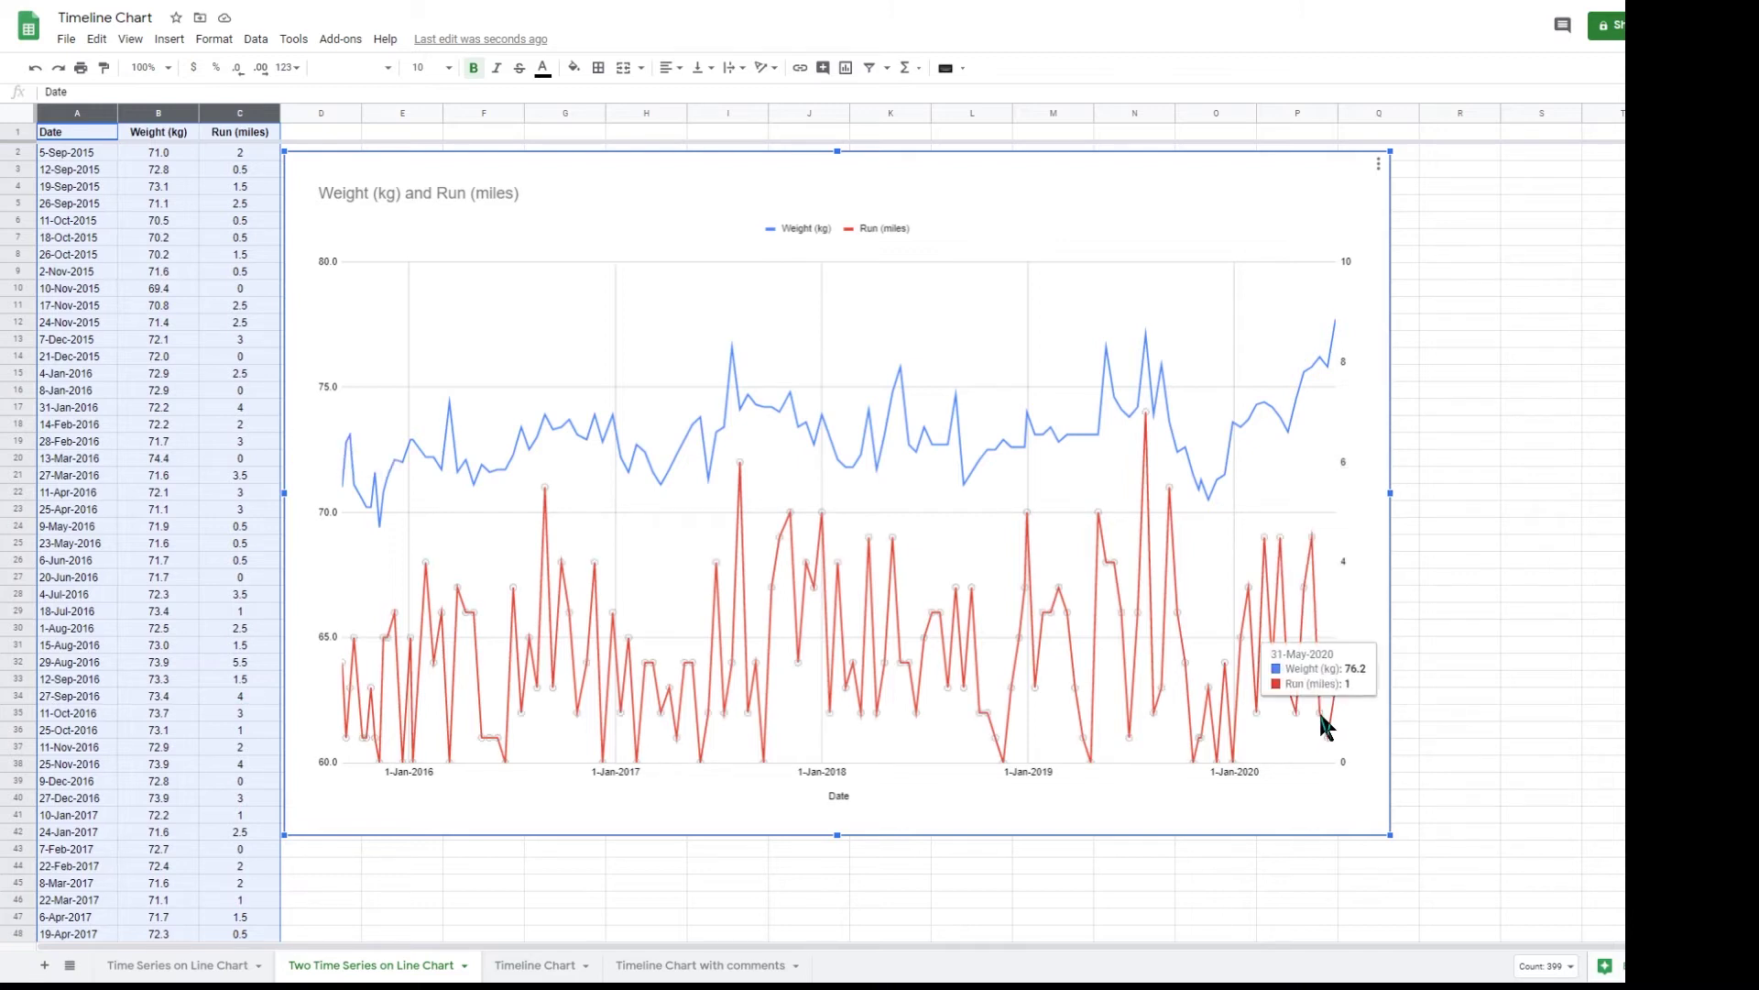
Step: Untick Compare mode in the chart's Chart style settings and close the editor
{"action": "left_click", "coordinate": [1378, 164]}
{"action": "left_click", "coordinate": [1323, 187]}
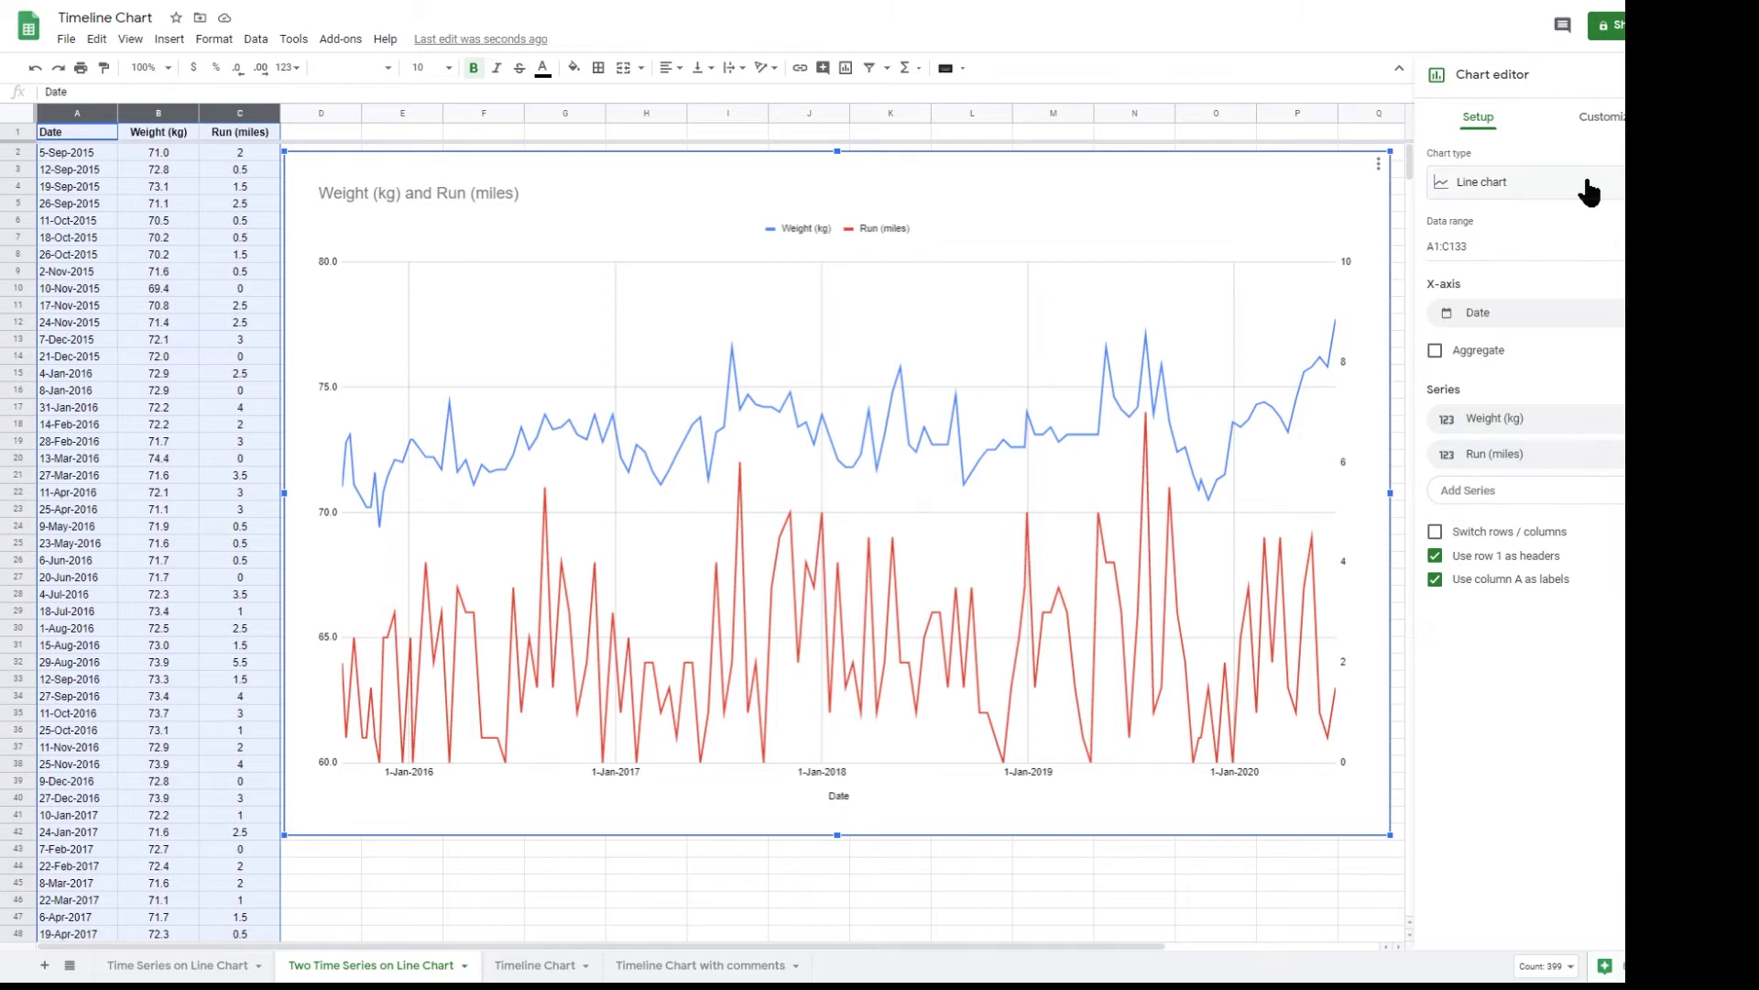
{"action": "left_click", "coordinate": [1599, 118]}
{"action": "left_click", "coordinate": [1492, 158]}
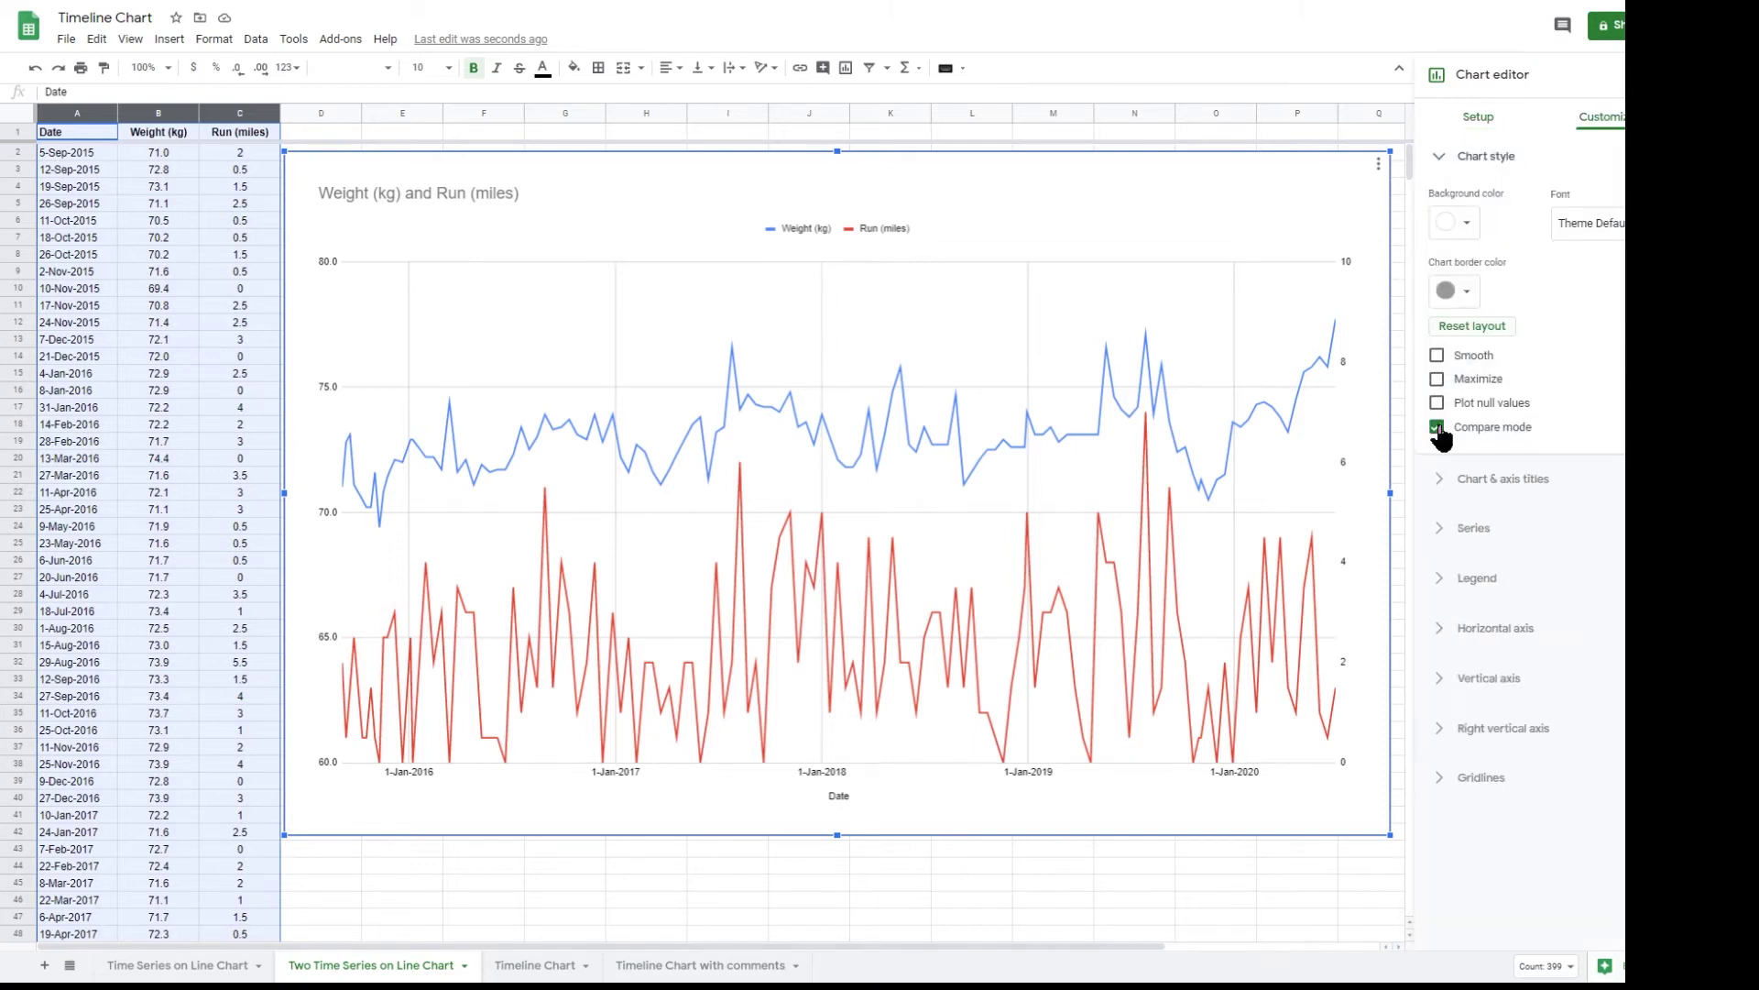
{"action": "left_click", "coordinate": [1437, 427]}
{"action": "left_click", "coordinate": [1613, 74]}
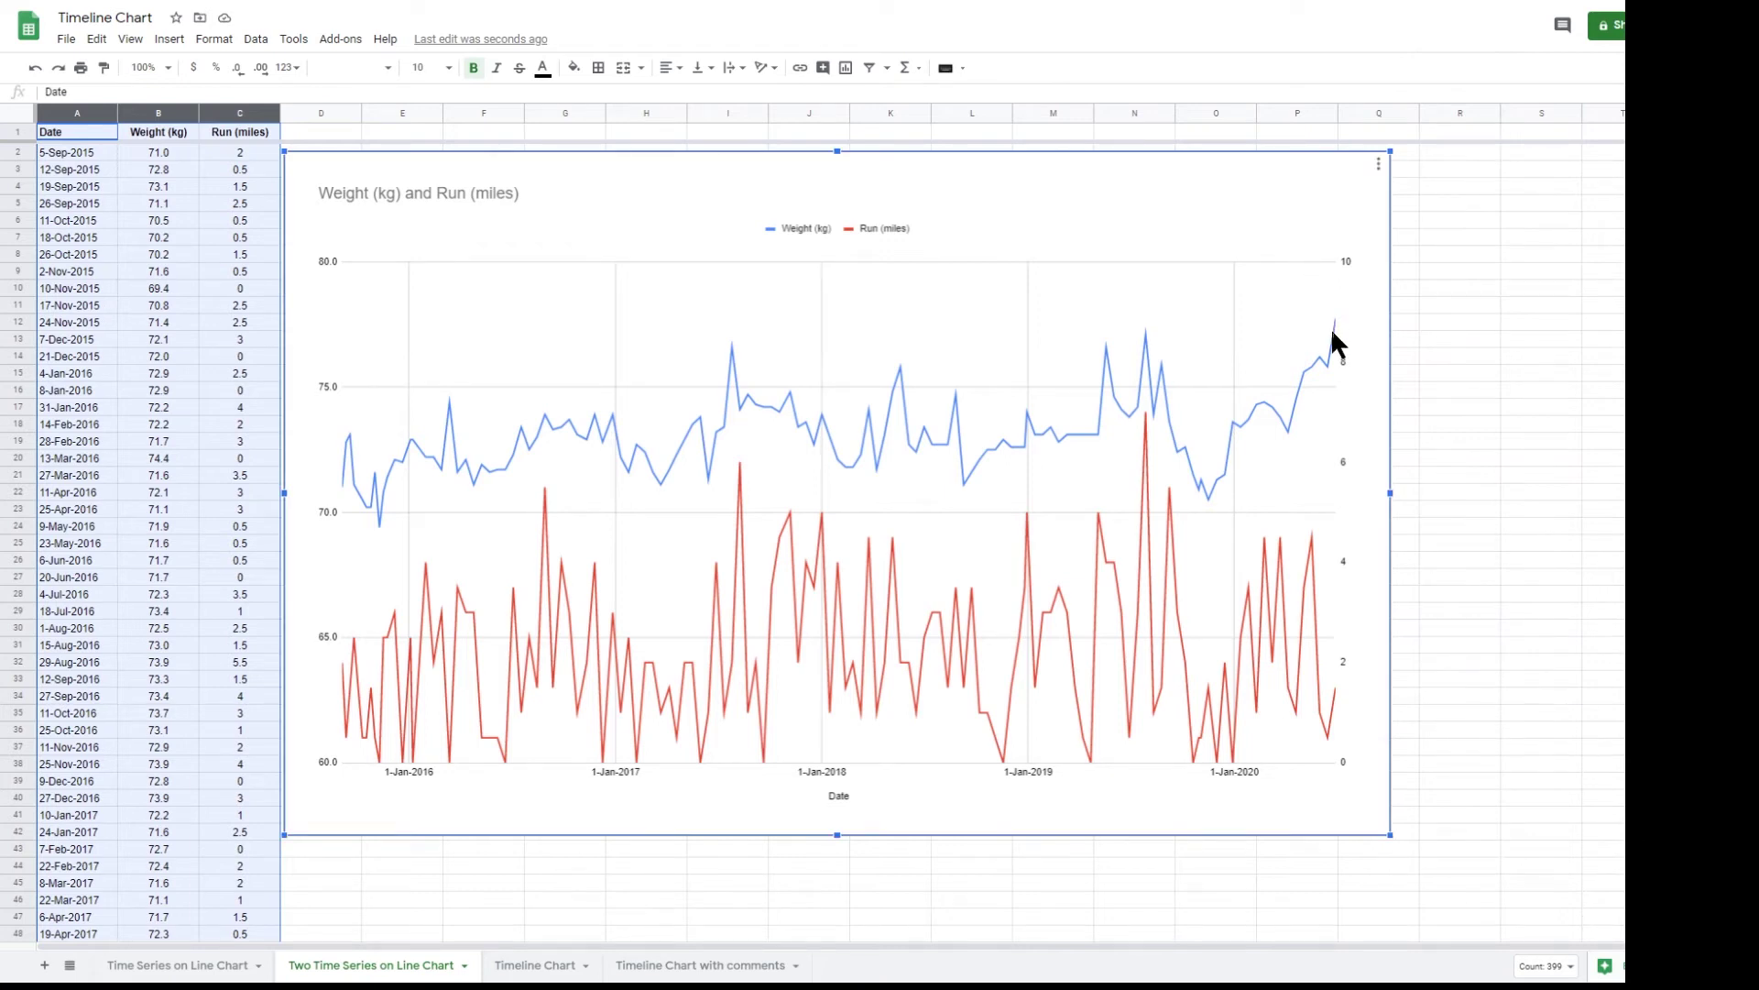
Step: Check single-series values on the chart's data points, then reopen Edit chart
{"action": "mouse_move", "coordinate": [1323, 365]}
{"action": "mouse_move", "coordinate": [1312, 536]}
{"action": "left_click", "coordinate": [1381, 165]}
{"action": "left_click", "coordinate": [1316, 185]}
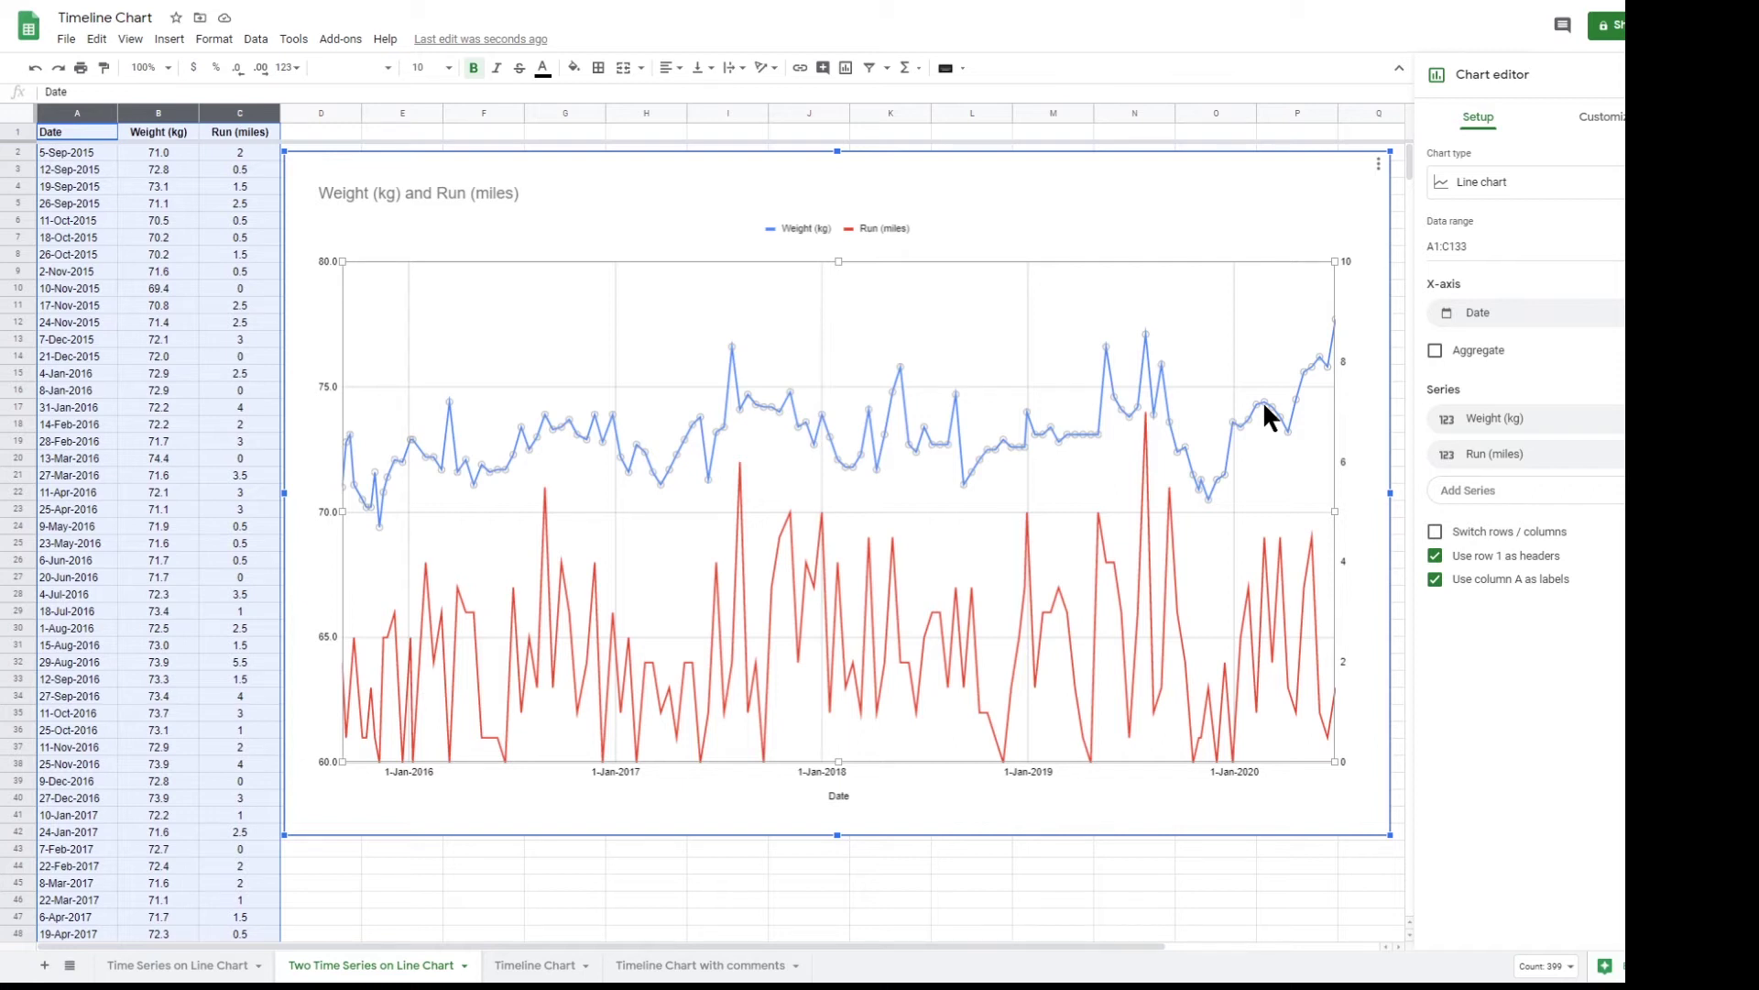
Step: Jump to the right axis, left axis and chart title settings by double-clicking each chart element
{"action": "key", "text": "Escape"}
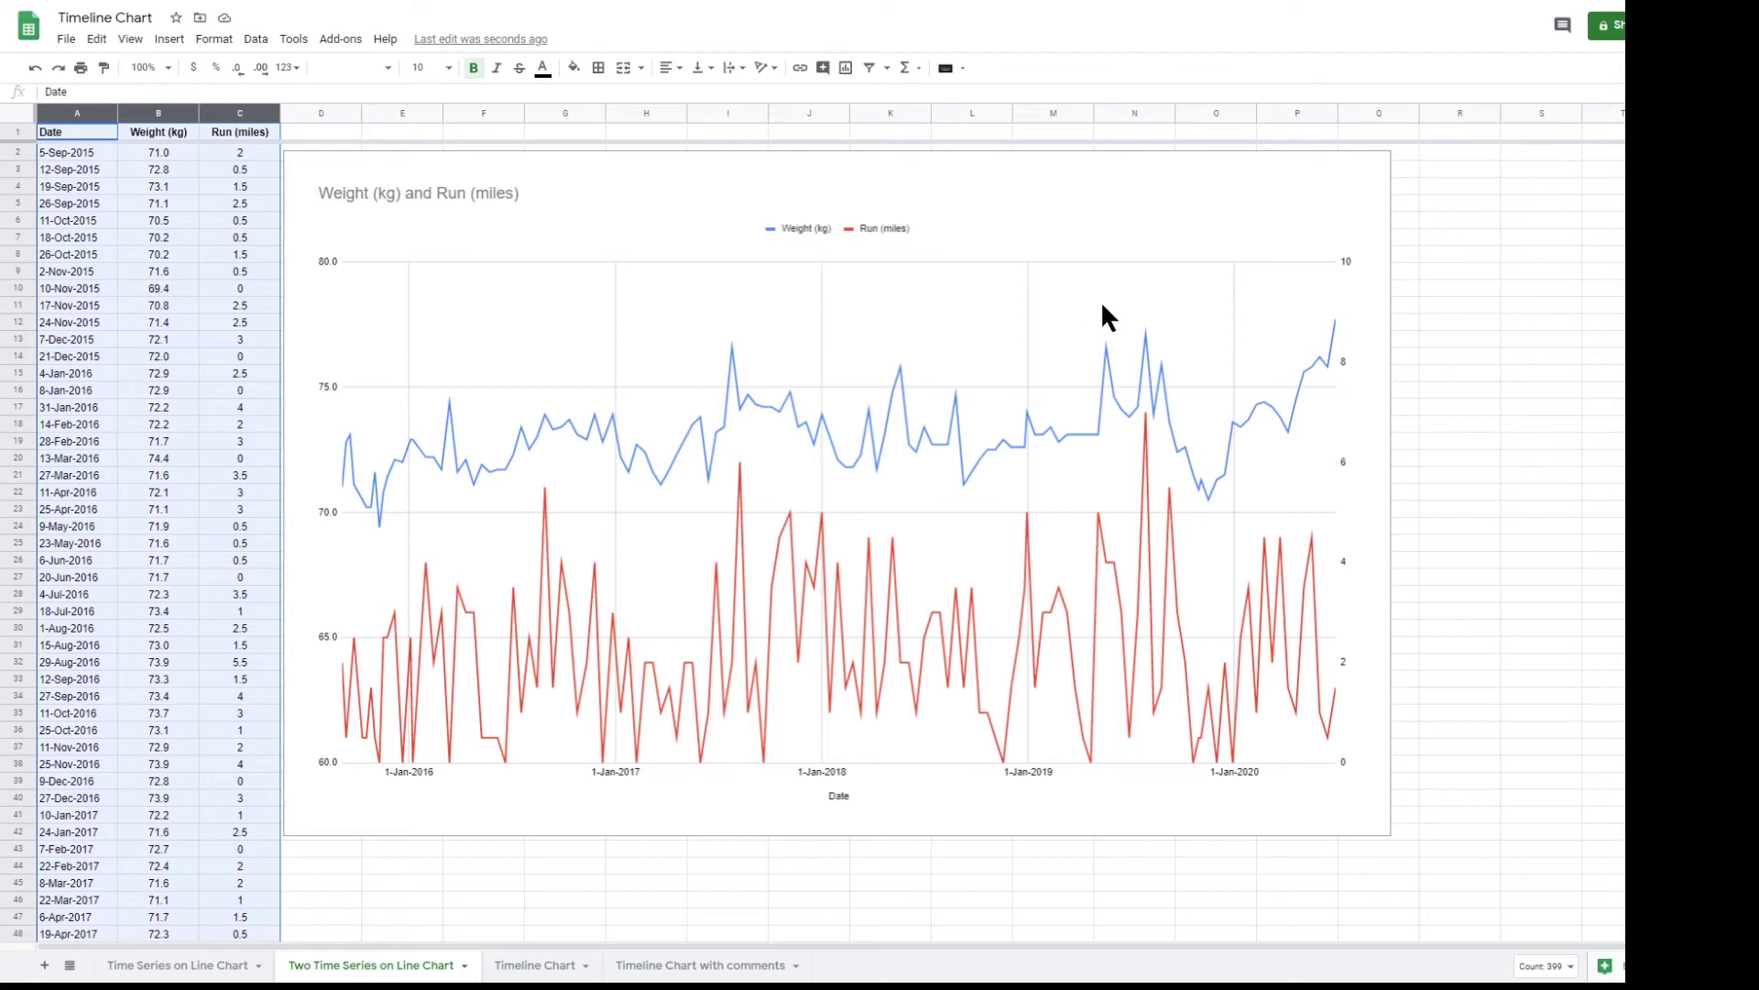
{"action": "left_click", "coordinate": [1344, 461]}
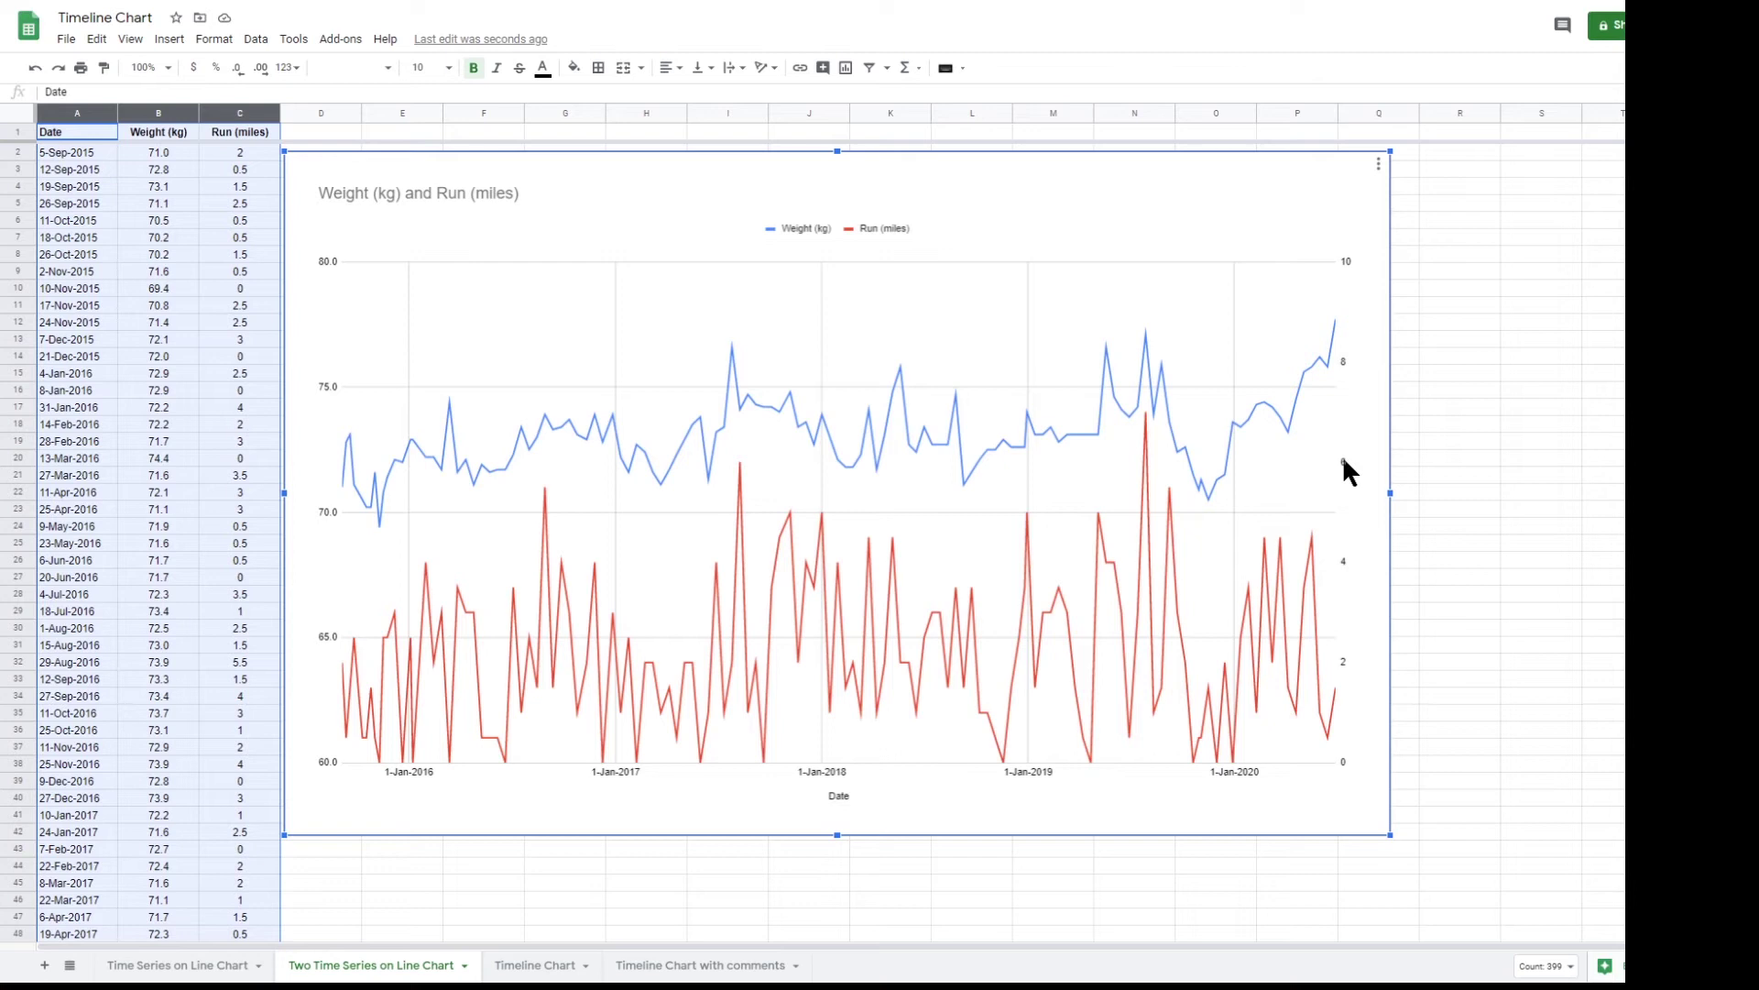
{"action": "double_click", "coordinate": [1344, 460]}
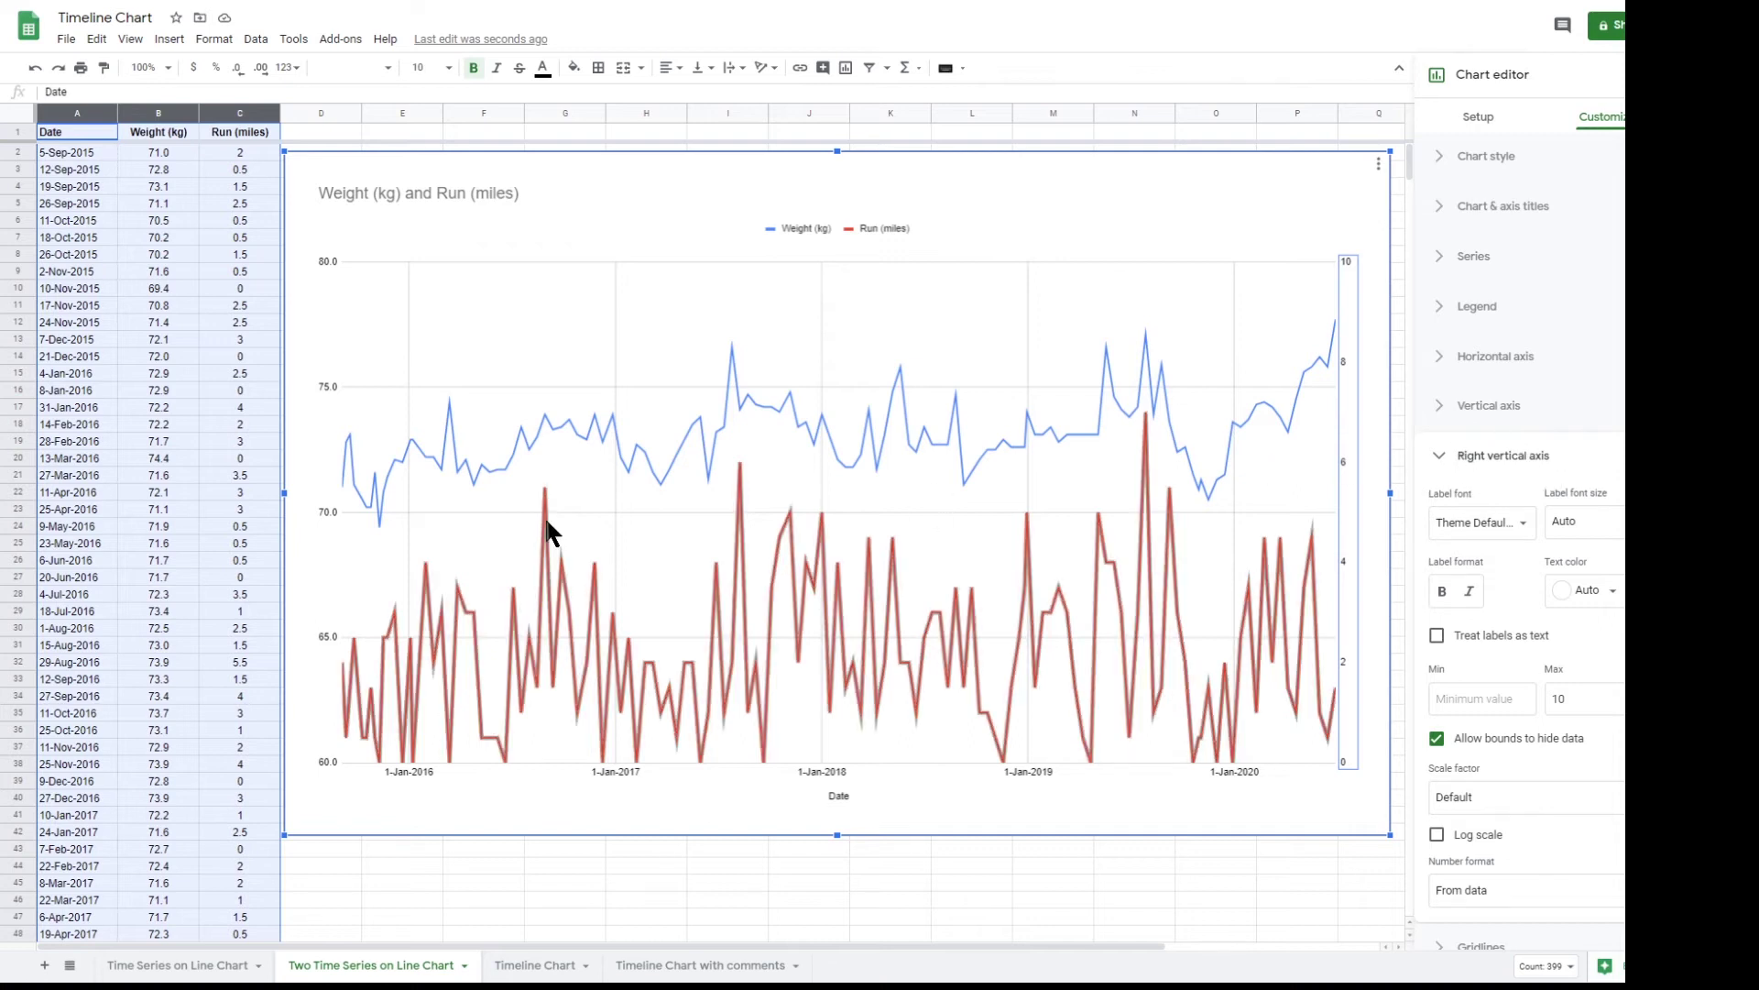
{"action": "left_click", "coordinate": [334, 524]}
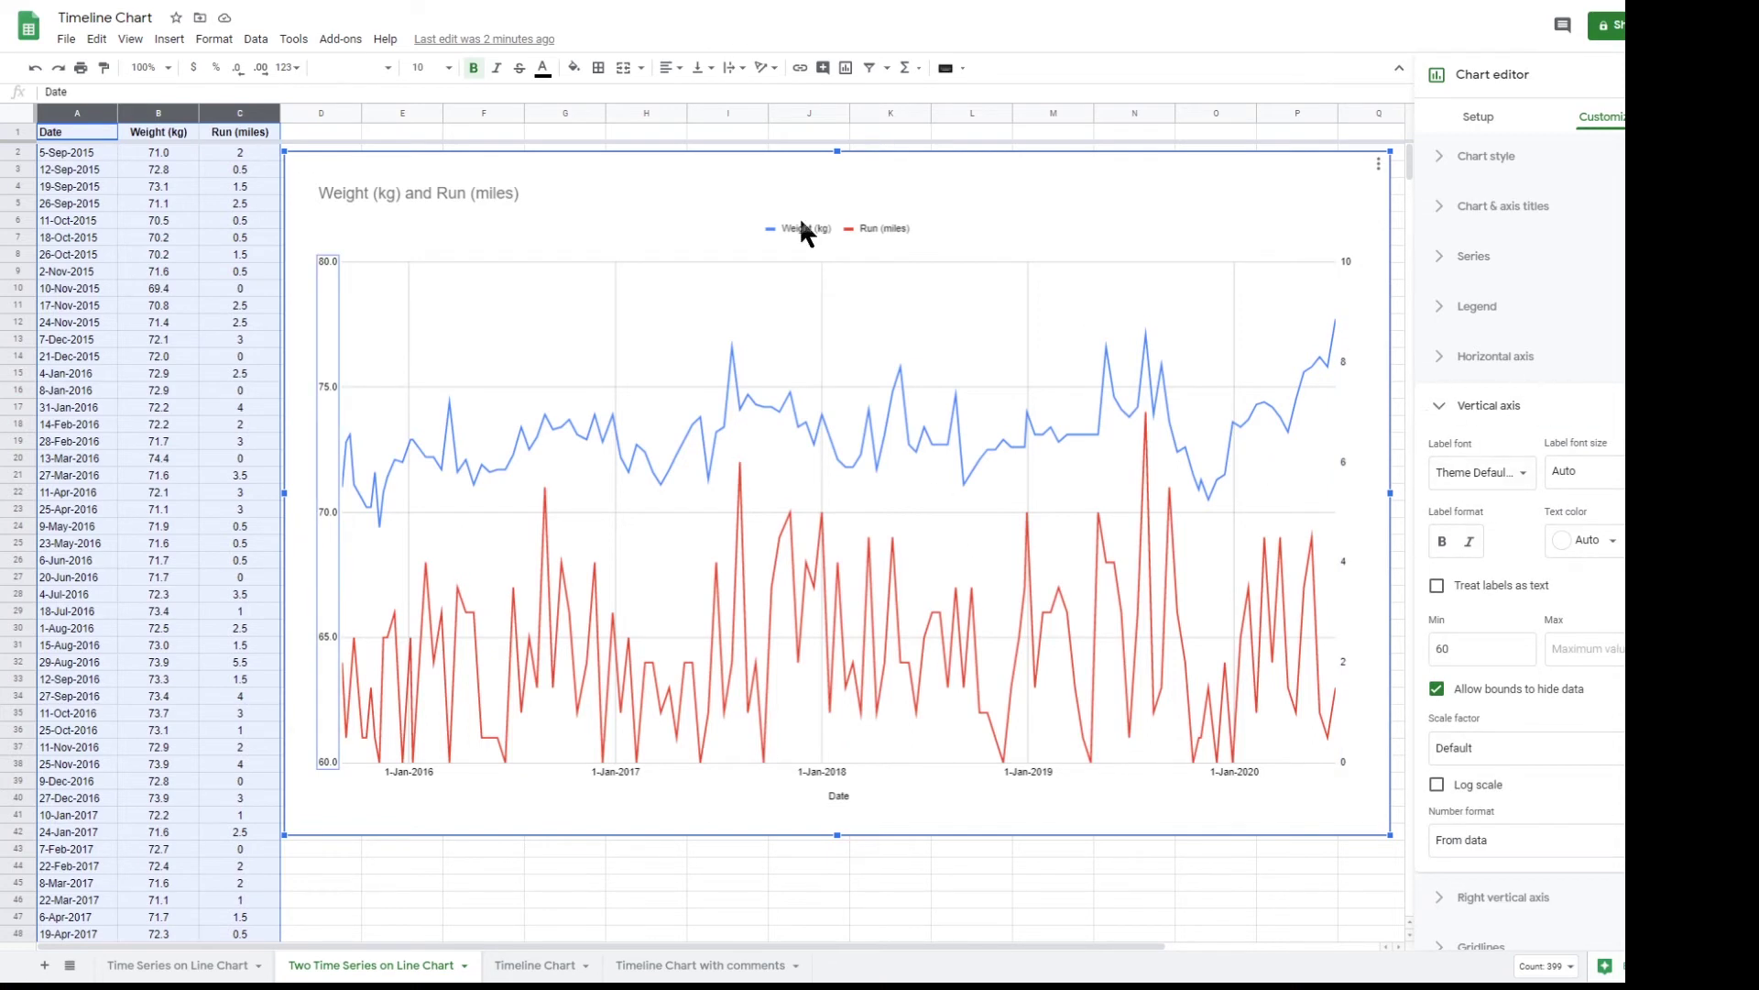
{"action": "double_click", "coordinate": [432, 194]}
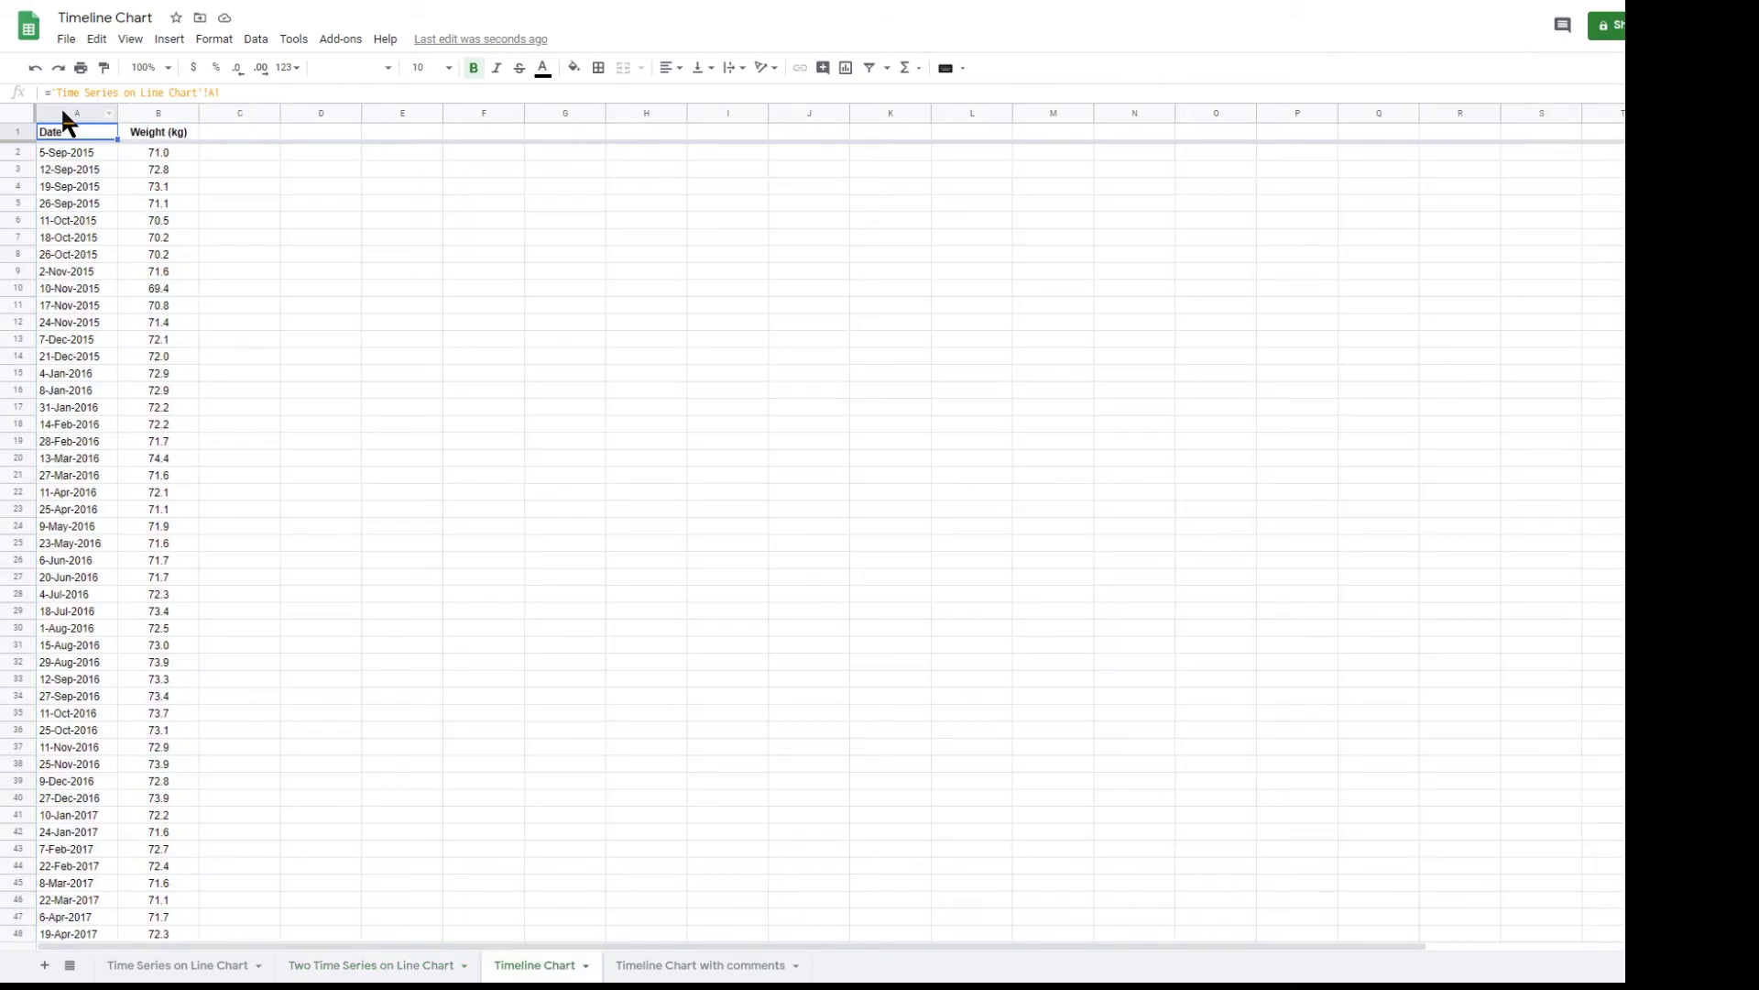
Step: On the Timeline Chart sheet, change the weight chart type to Timeline chart
{"action": "left_click", "coordinate": [77, 113]}
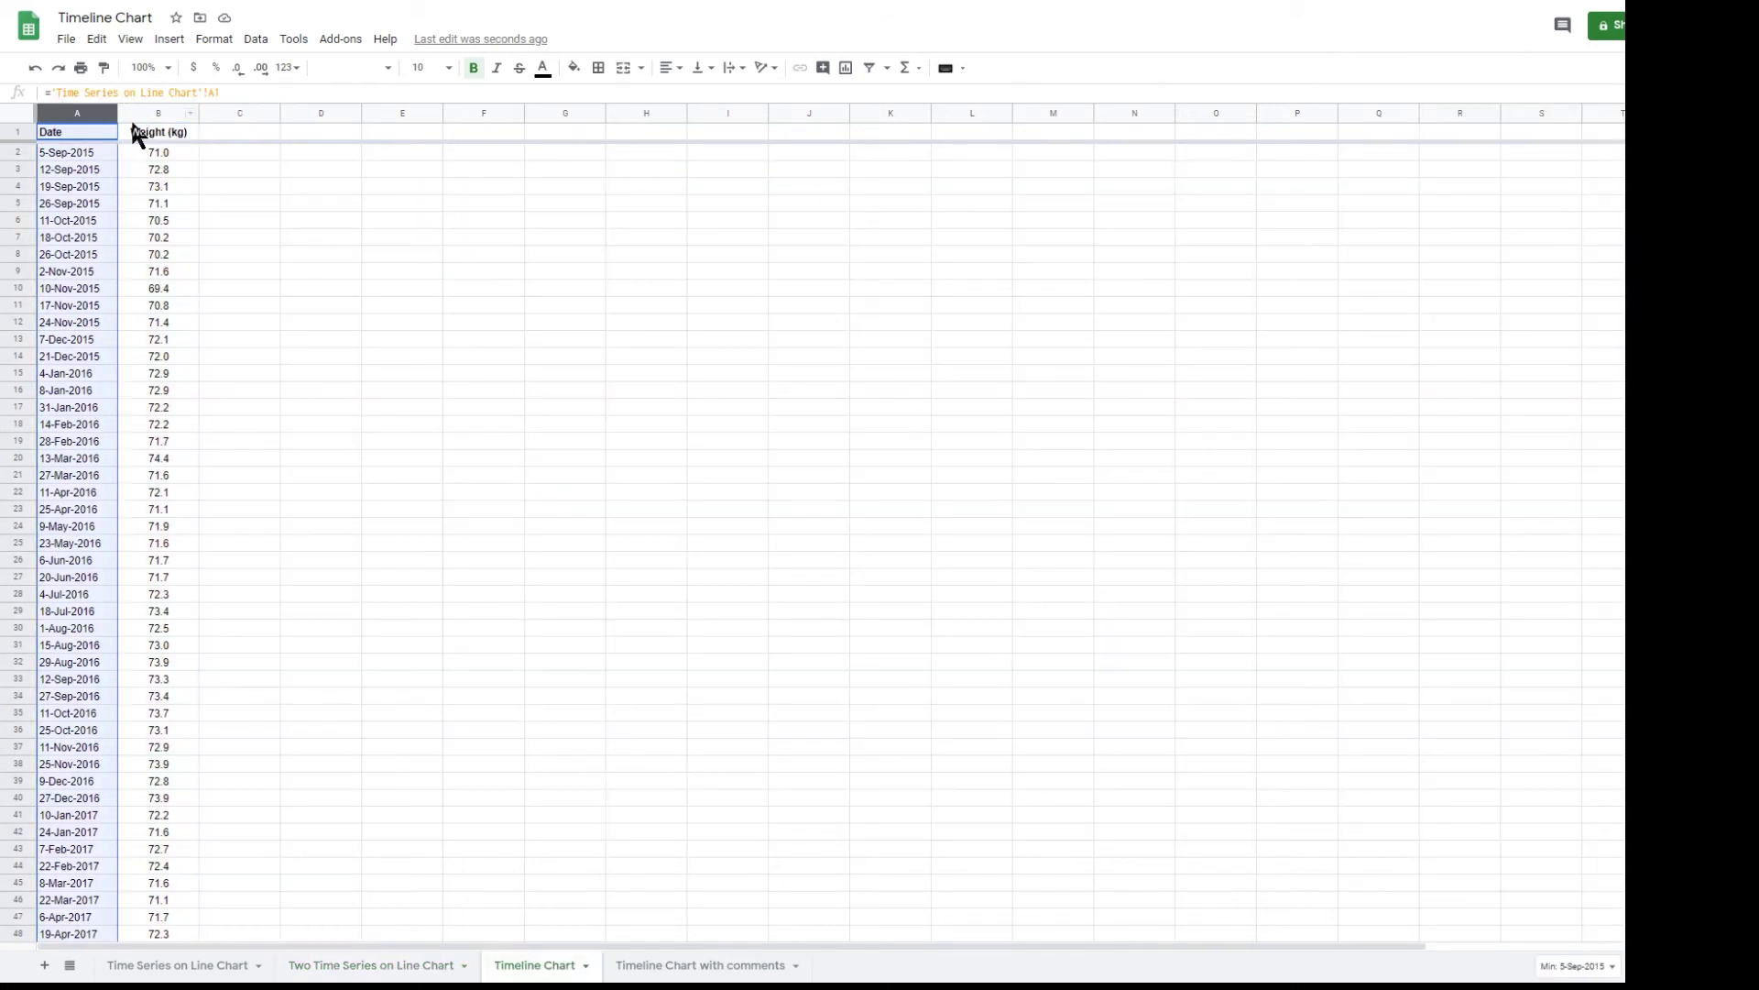
{"action": "left_click", "coordinate": [135, 115], "text": "shift"}
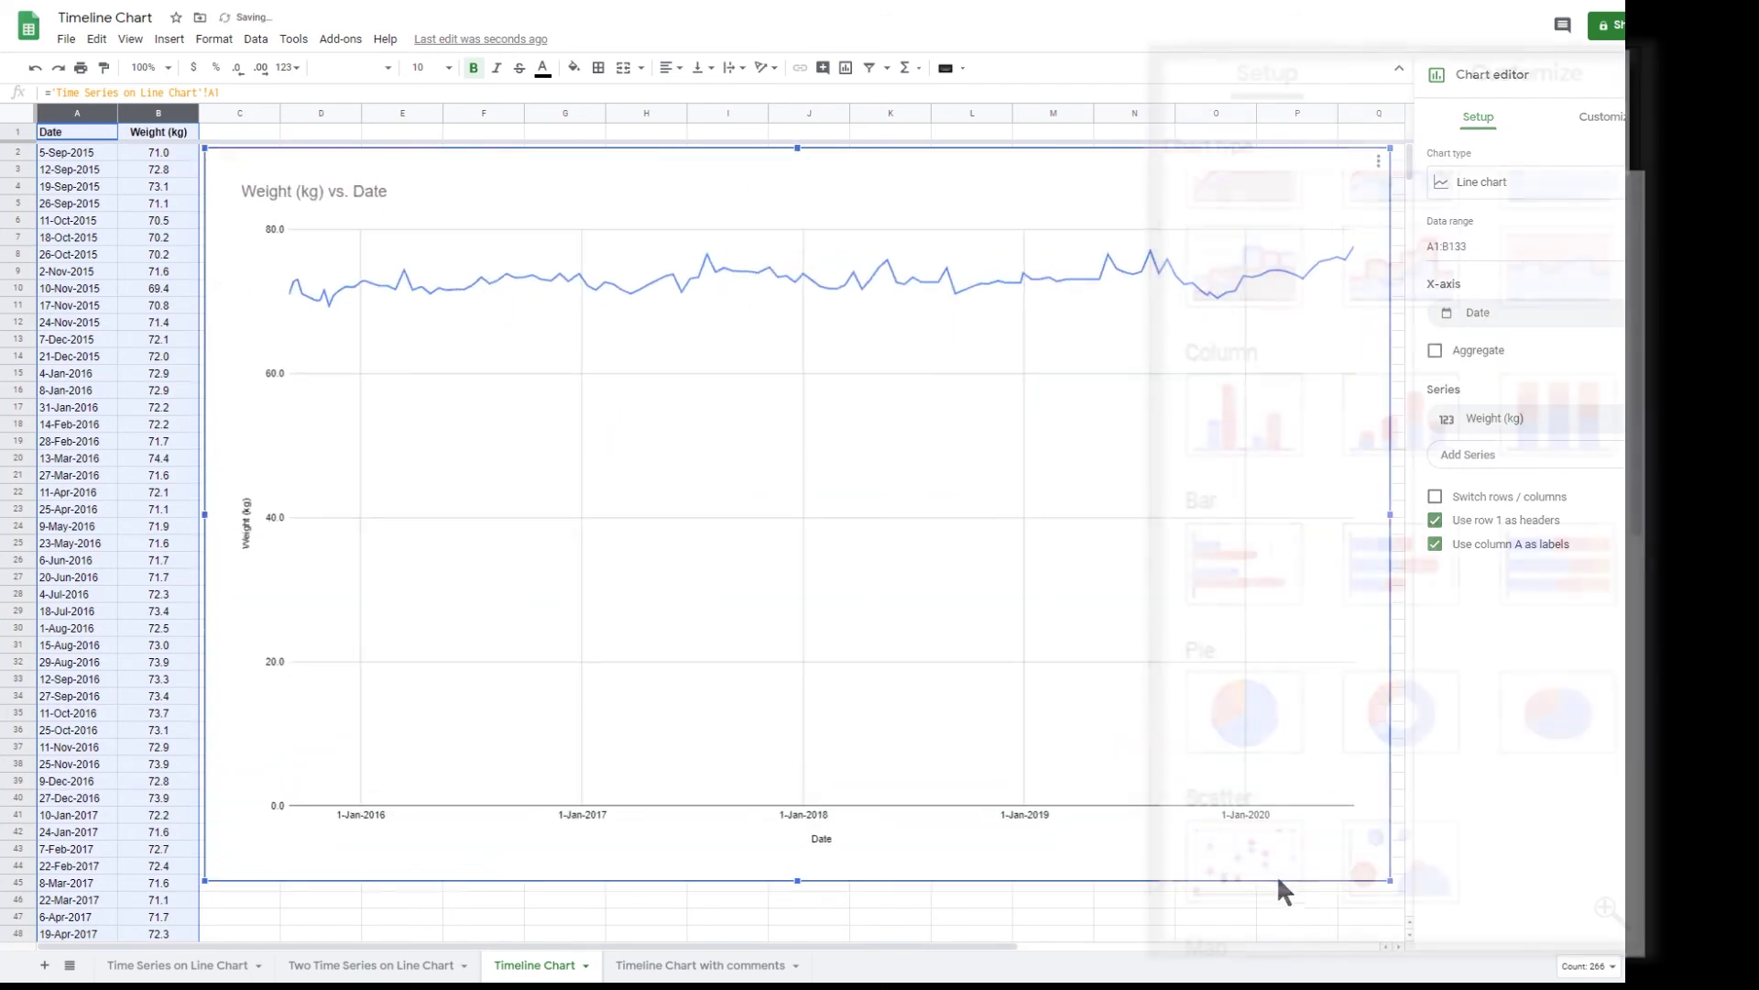
{"action": "scroll", "coordinate": [1529, 423], "scroll_direction": "down", "scroll_amount": 5}
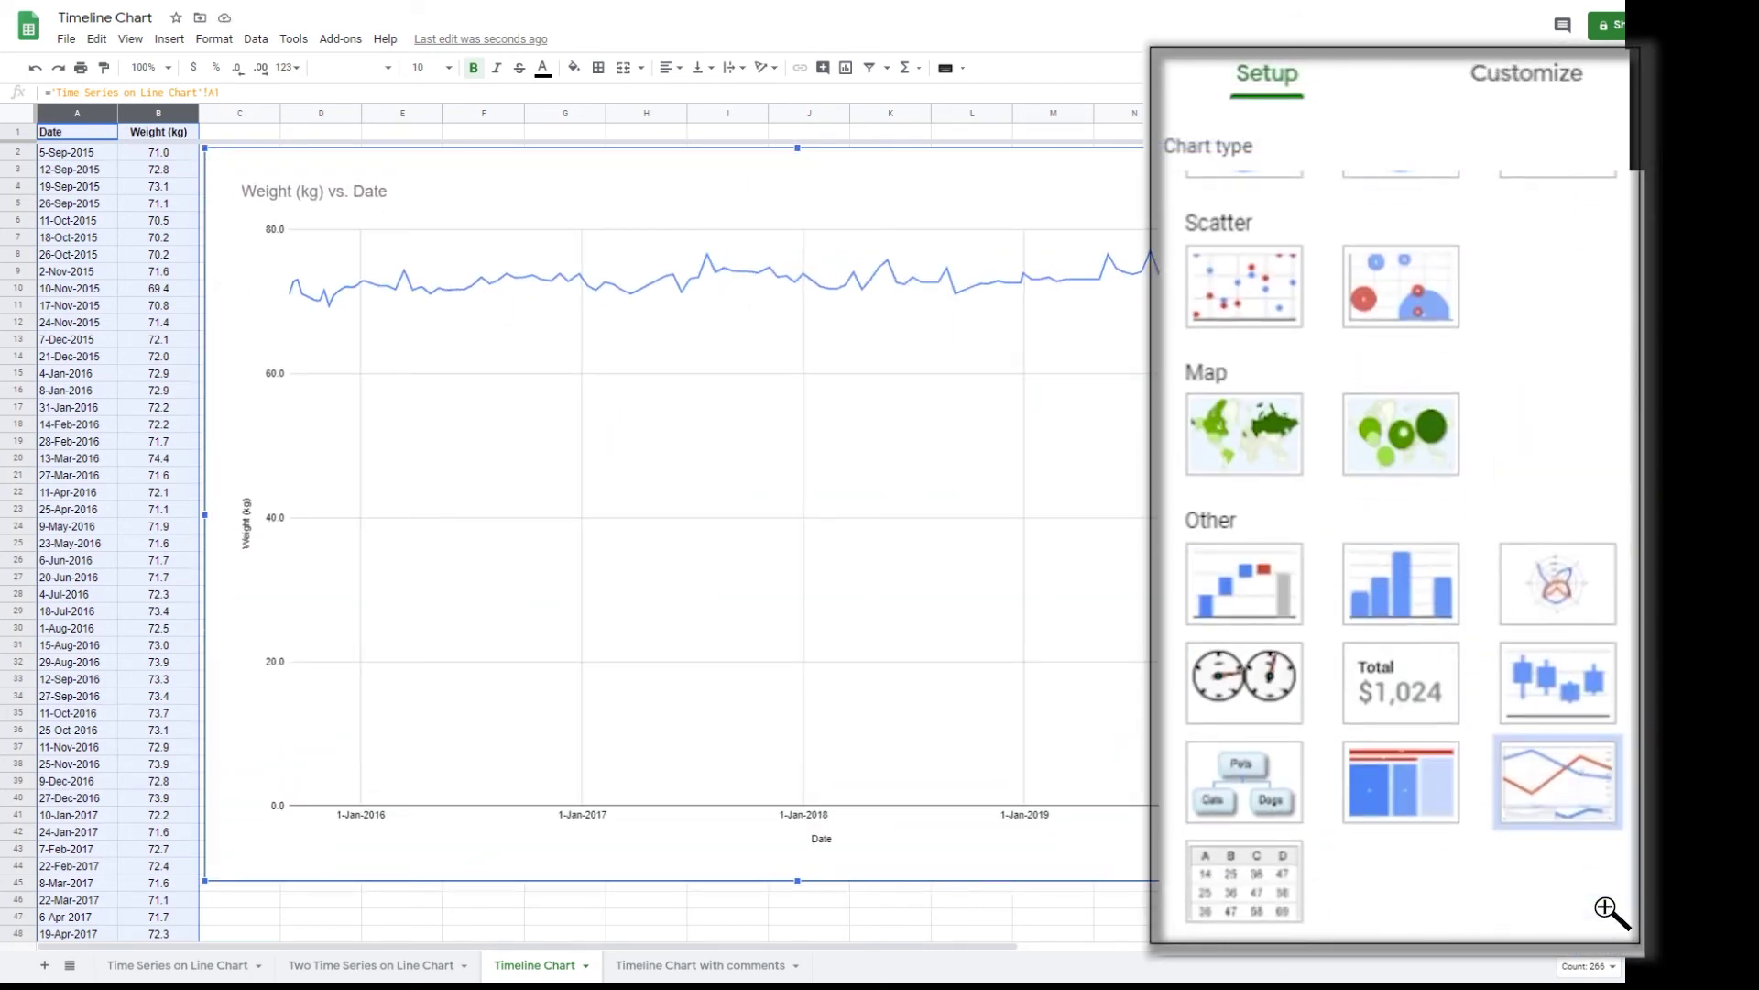
{"action": "left_click", "coordinate": [1535, 793]}
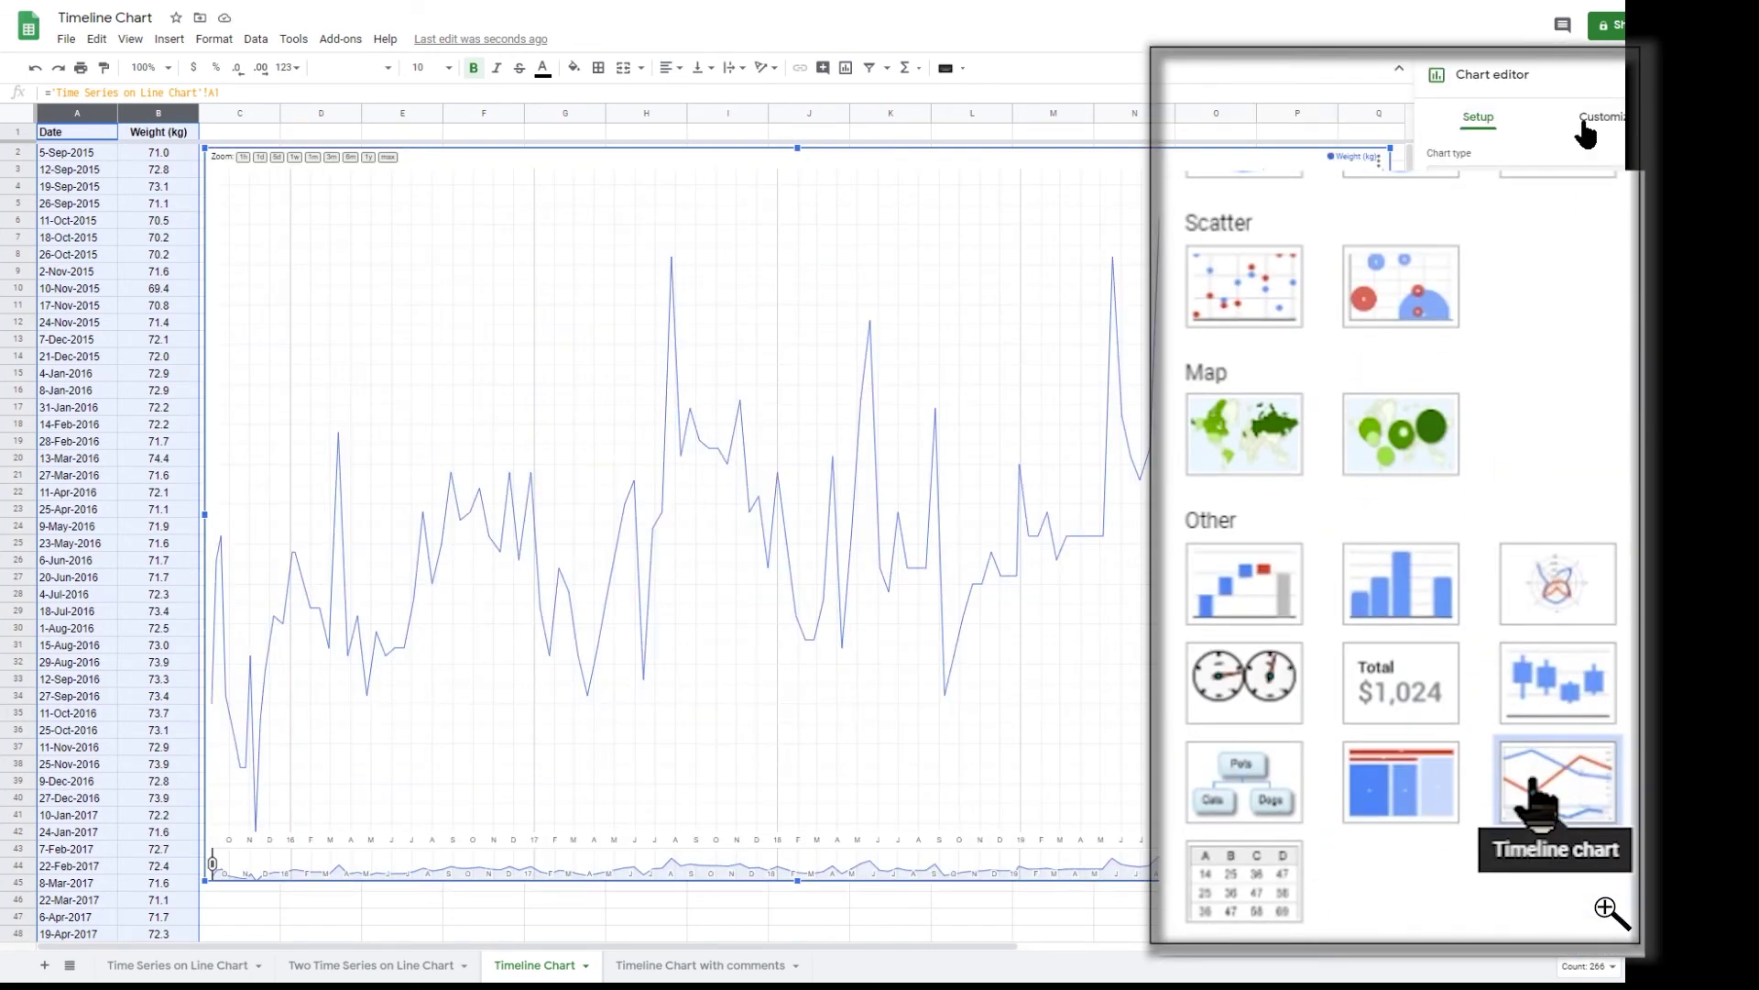
Step: Set timeline line thickness 2px, fill opacity 10%, value suffix kg, Min 68 and Max 80
{"action": "left_click", "coordinate": [1491, 158]}
{"action": "left_click", "coordinate": [1576, 222]}
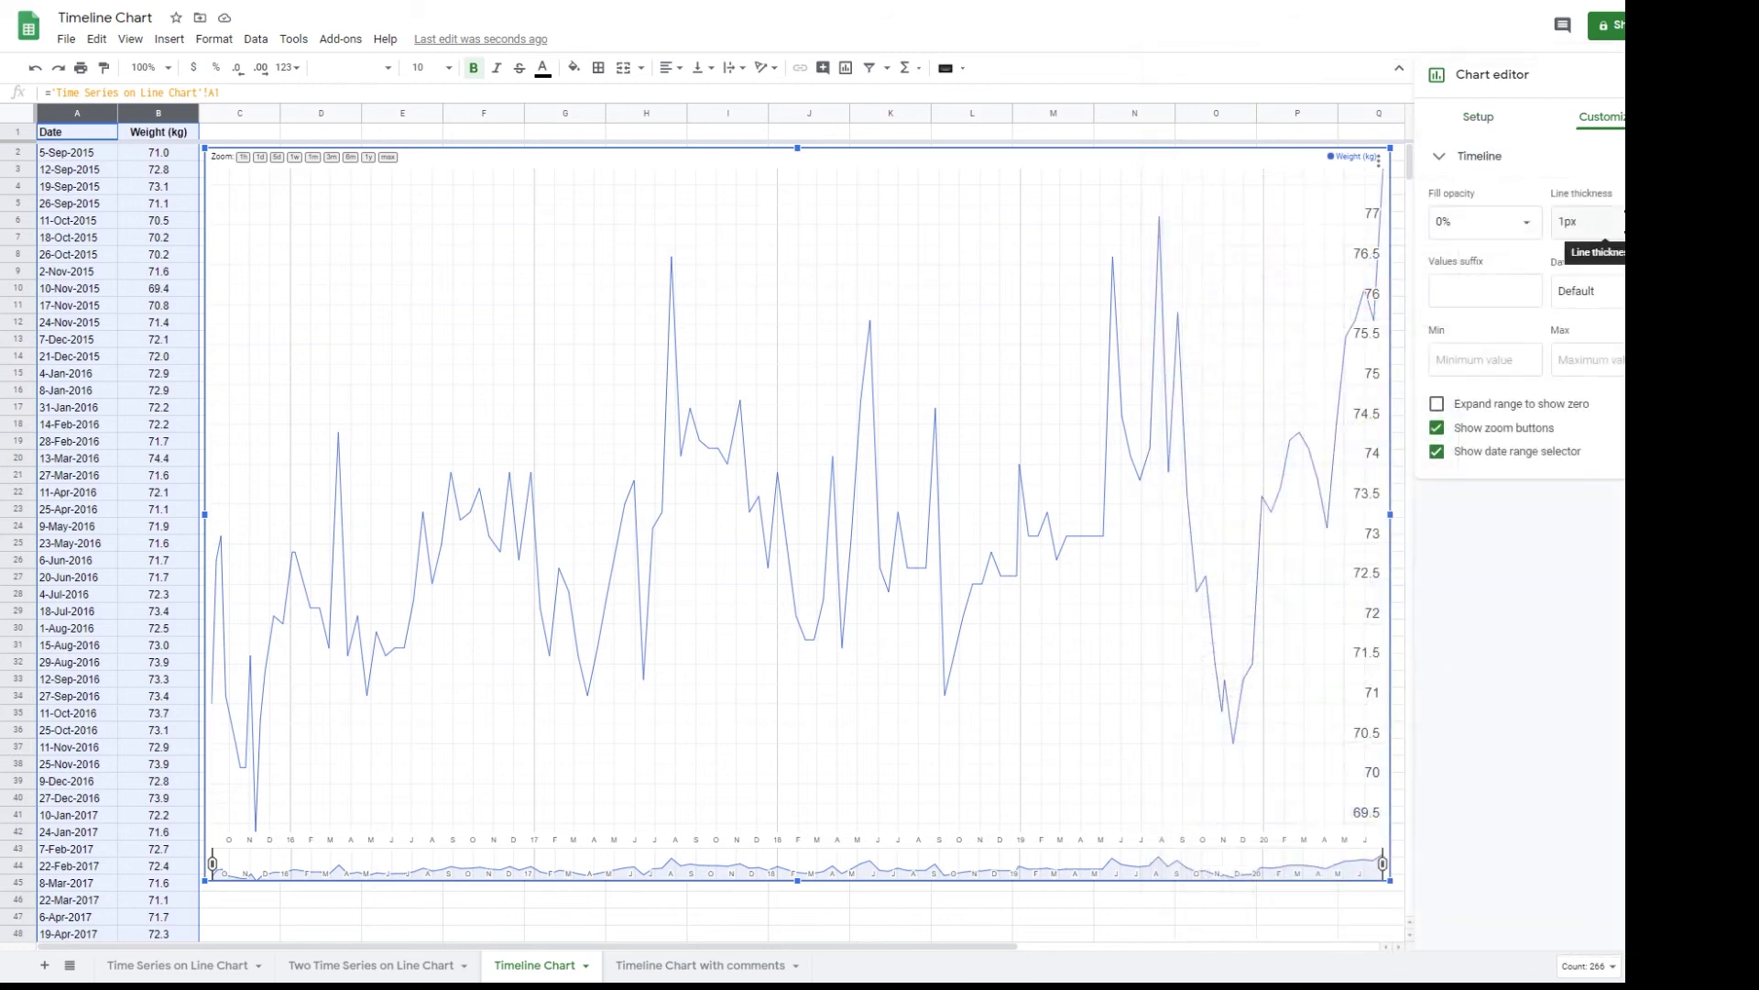
{"action": "left_click", "coordinate": [1576, 287]}
{"action": "left_click", "coordinate": [1484, 222]}
{"action": "left_click", "coordinate": [1466, 275]}
{"action": "left_click", "coordinate": [1493, 290]}
{"action": "type", "text": "kg"}
{"action": "left_click", "coordinate": [1503, 357]}
{"action": "type", "text": "68"}
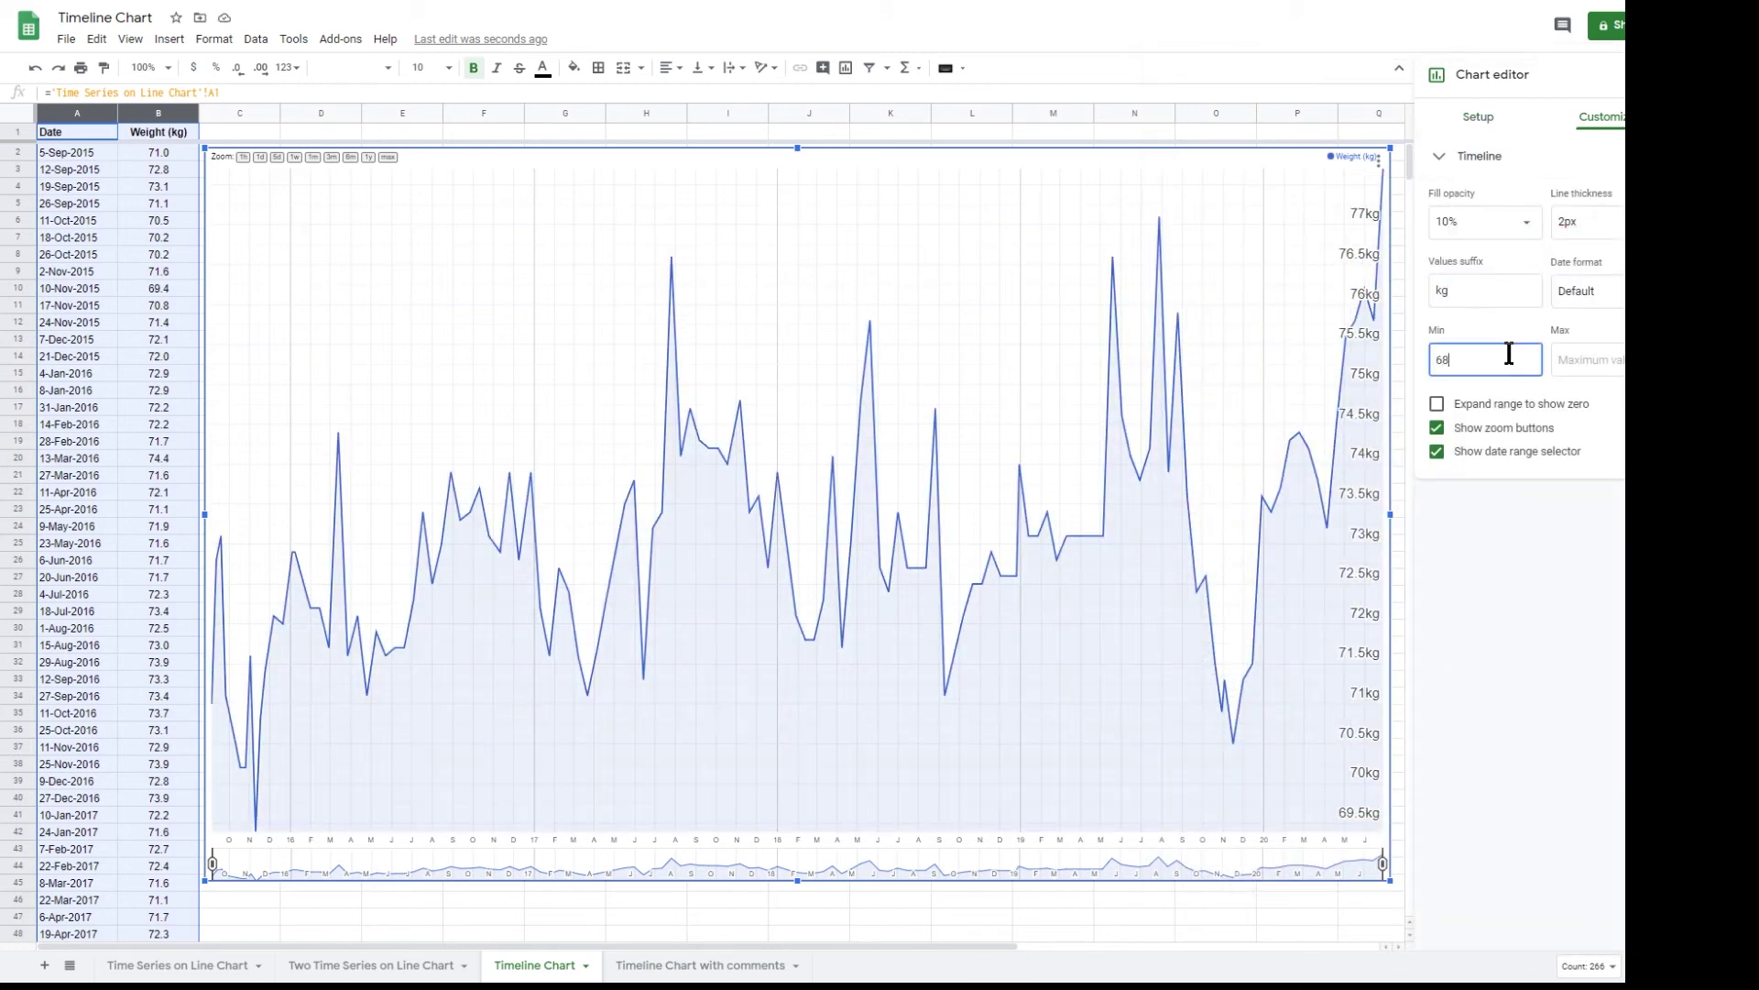
{"action": "left_click", "coordinate": [1586, 363]}
{"action": "type", "text": "80"}
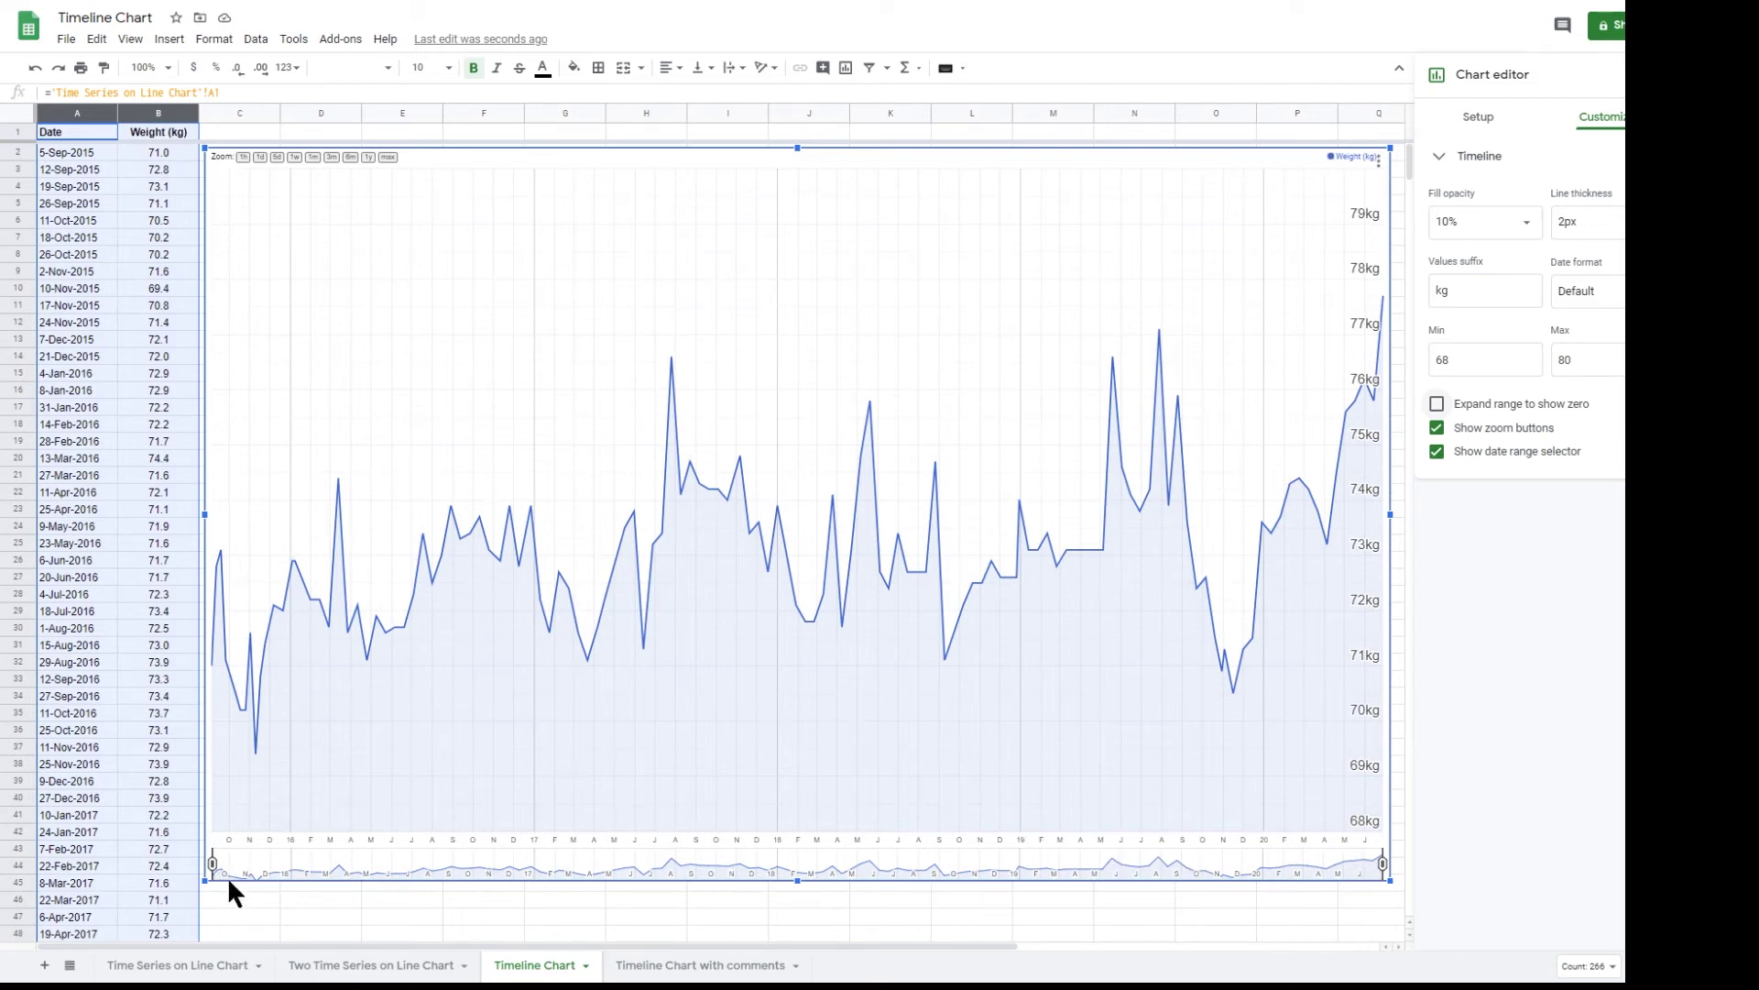
{"action": "left_click_drag", "start_coordinate": [213, 864], "coordinate": [580, 866]}
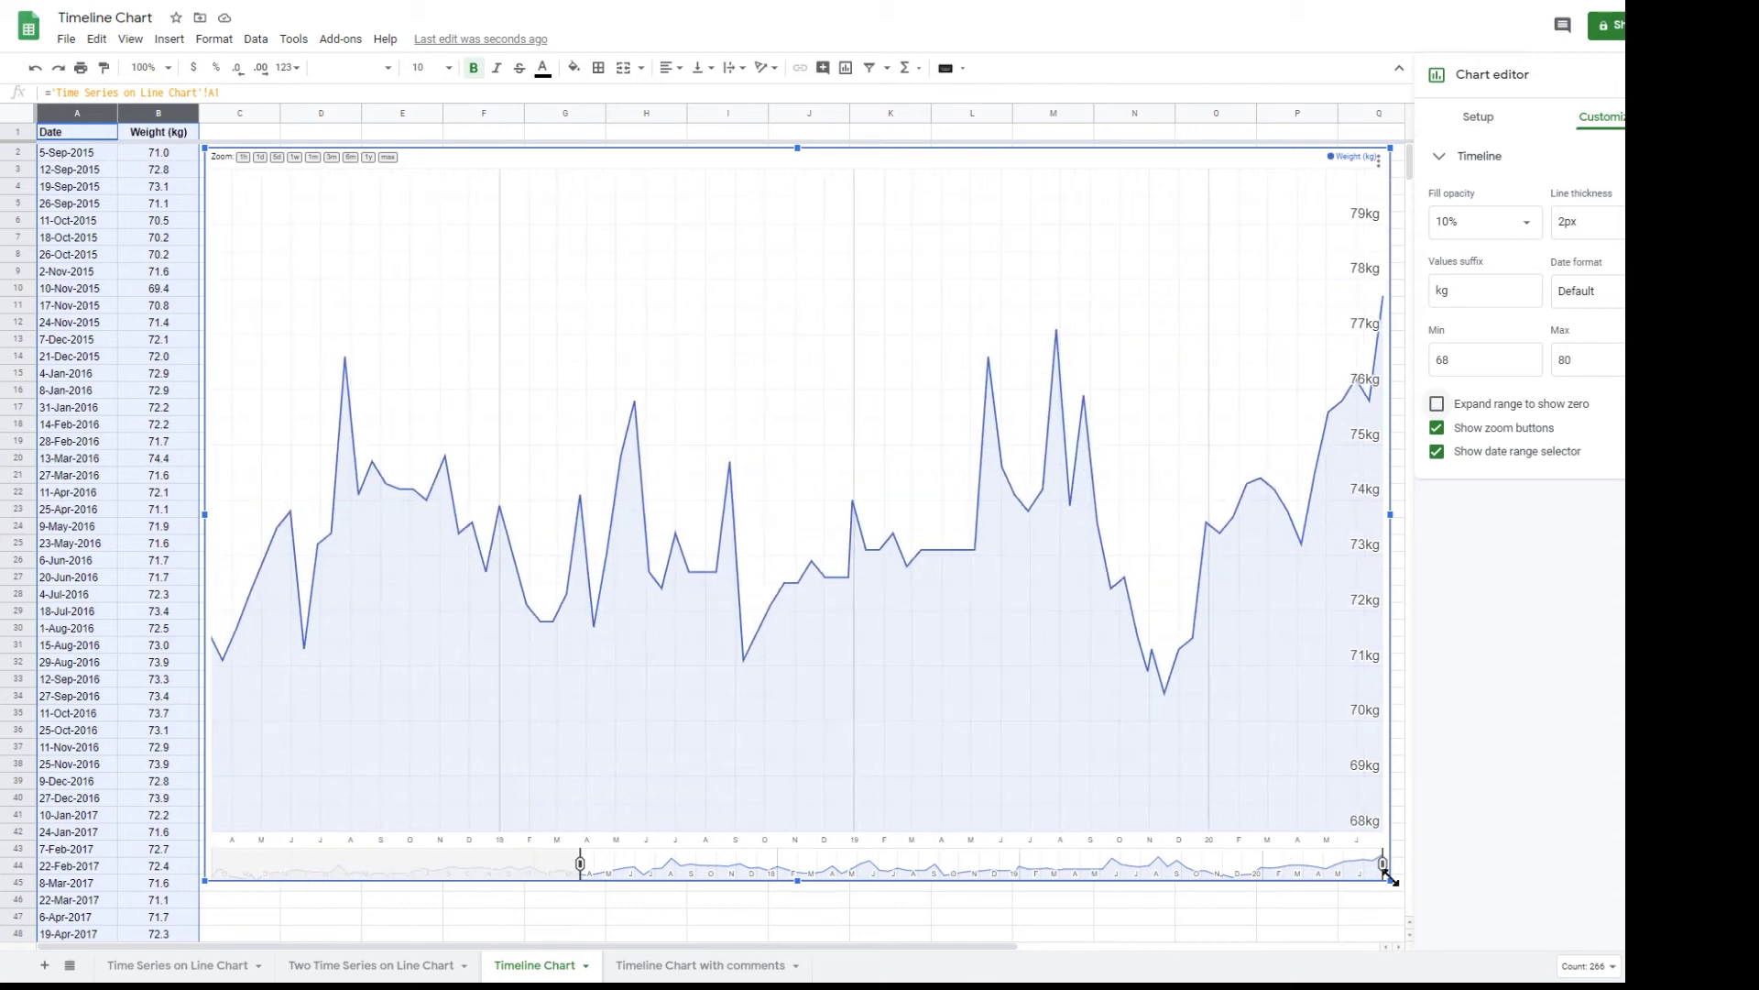
{"action": "left_click_drag", "start_coordinate": [1381, 864], "coordinate": [1046, 866]}
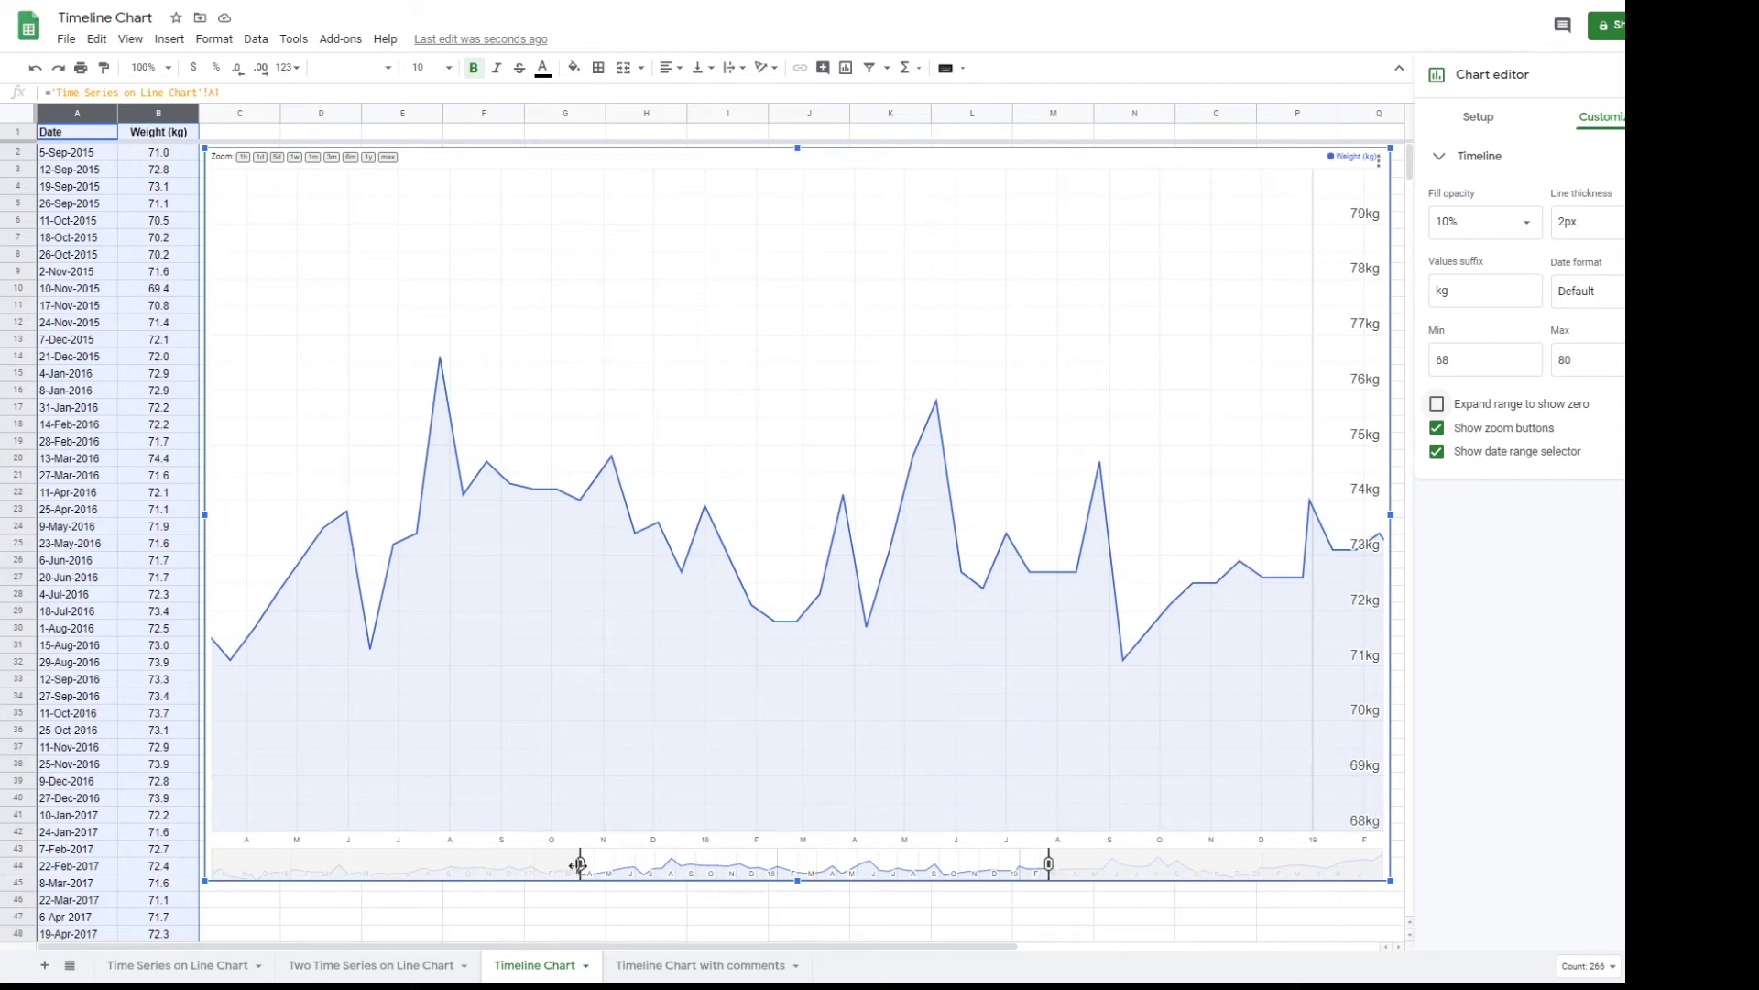
{"action": "left_click_drag", "start_coordinate": [581, 864], "coordinate": [964, 868]}
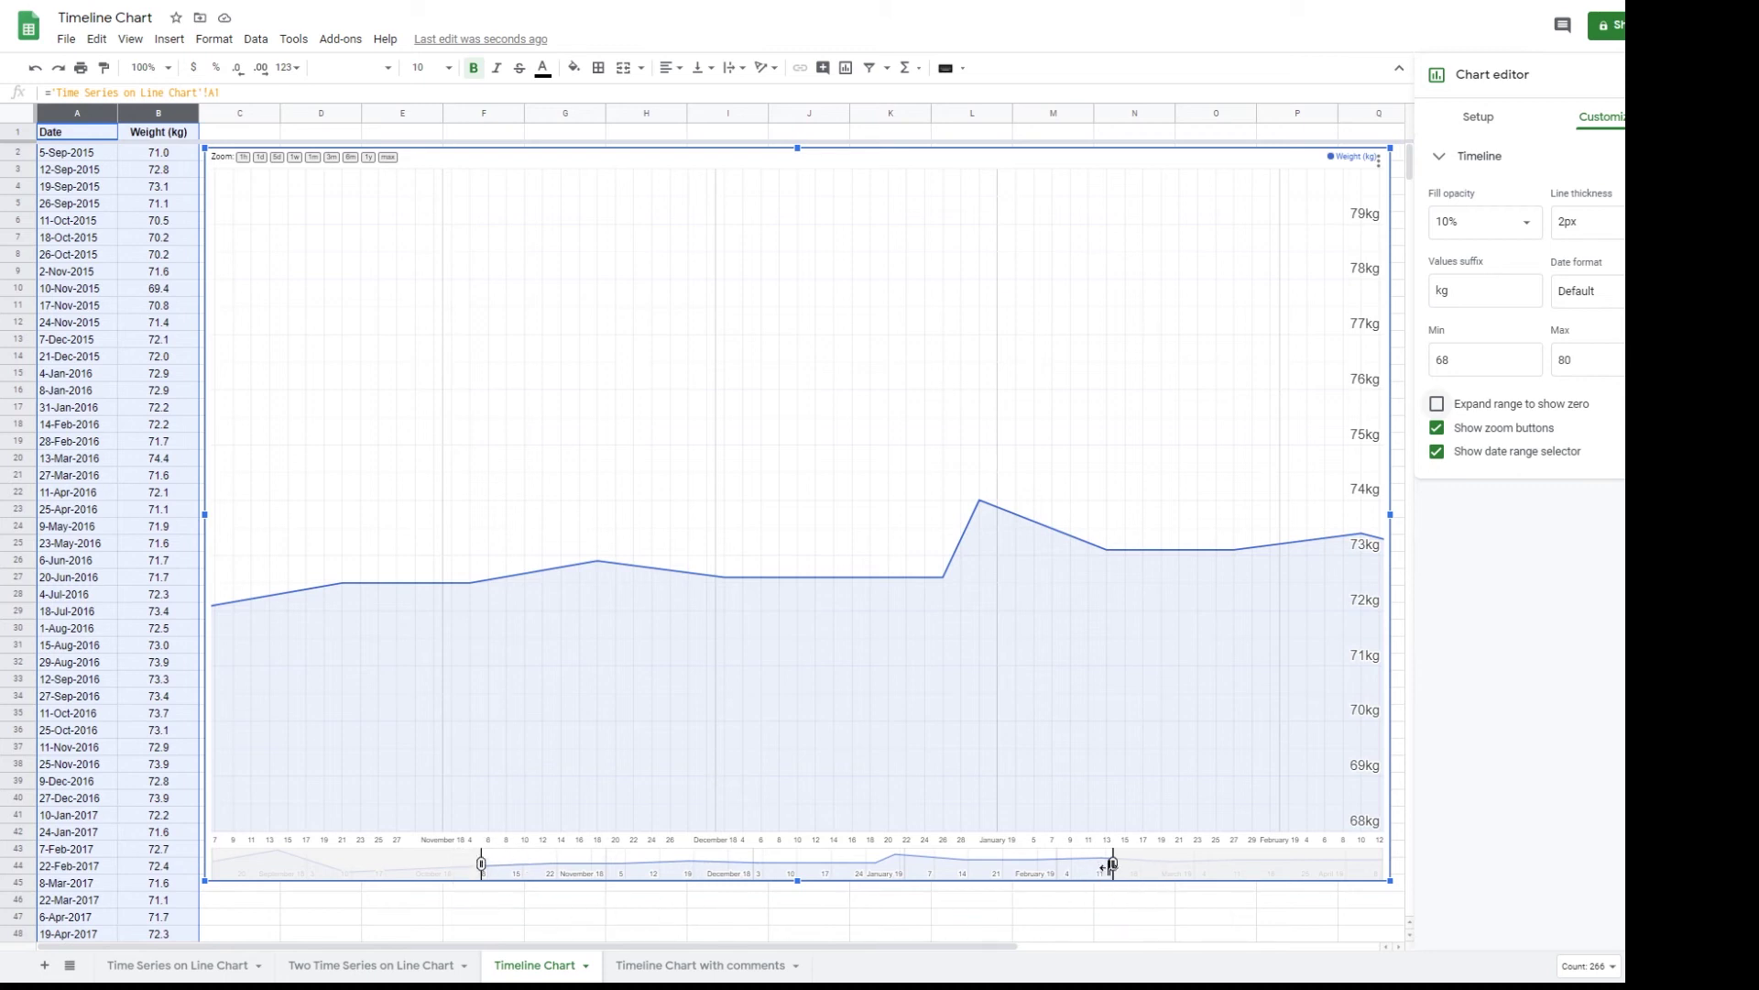
{"action": "left_click_drag", "start_coordinate": [1113, 864], "coordinate": [1396, 863]}
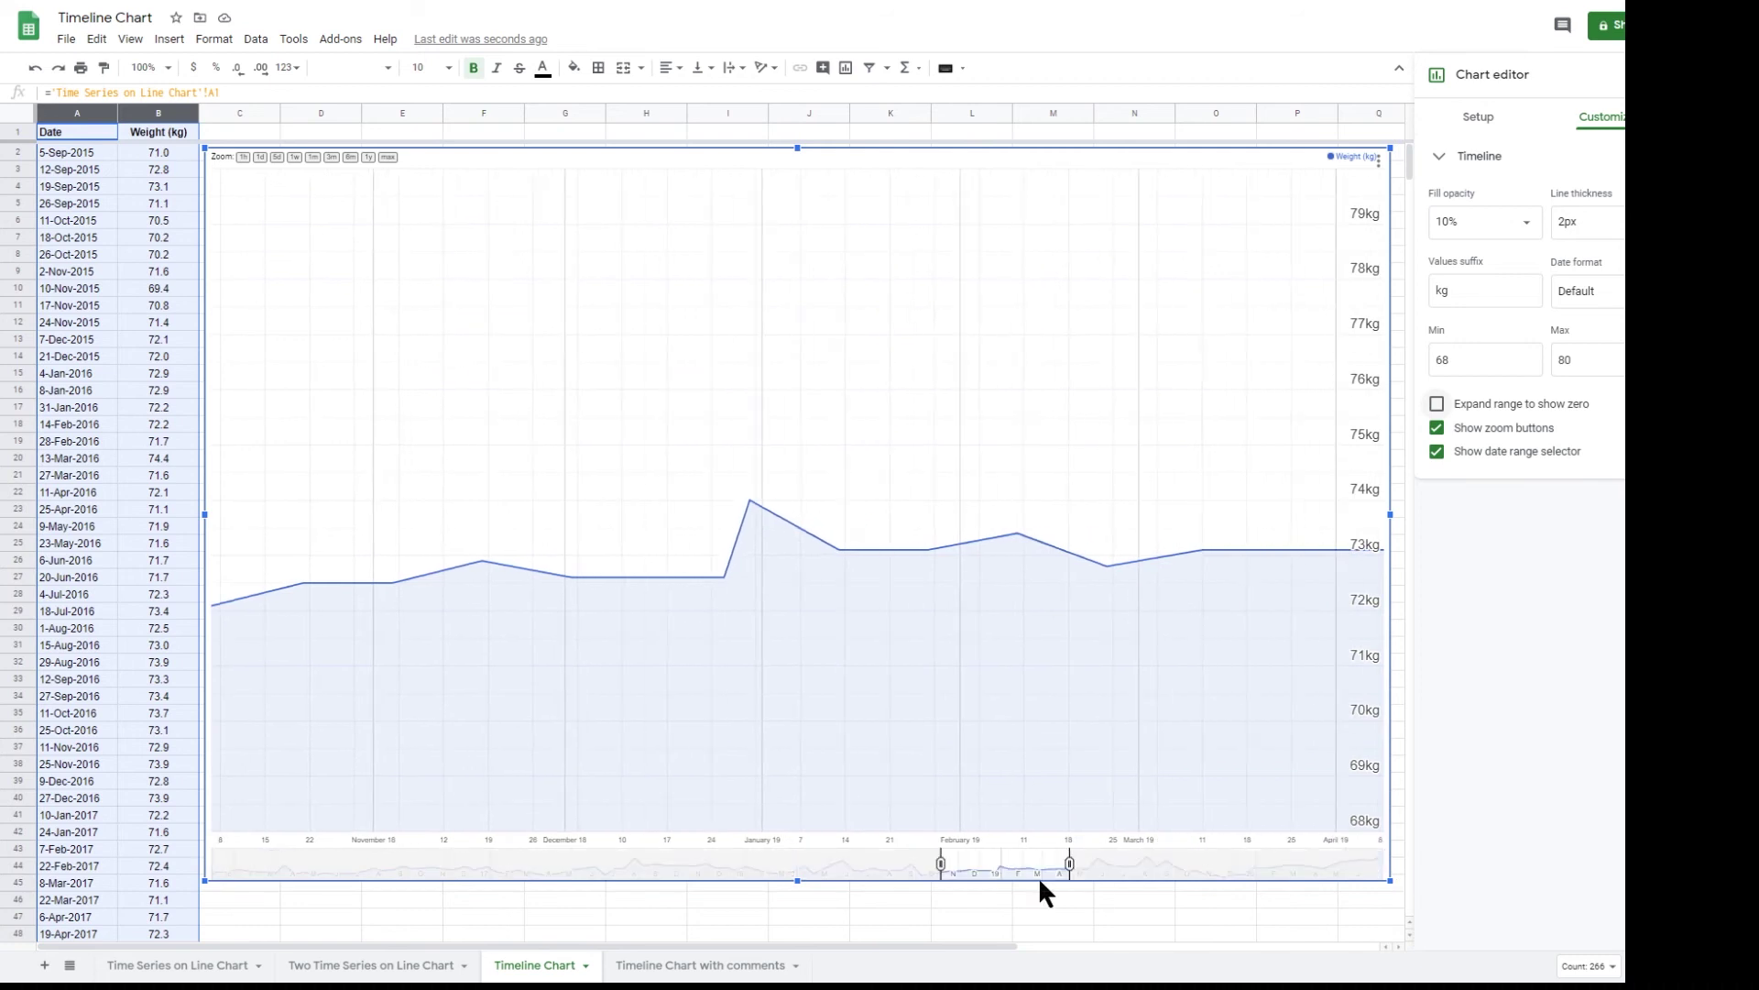
{"action": "left_click_drag", "start_coordinate": [1045, 884], "coordinate": [1103, 856]}
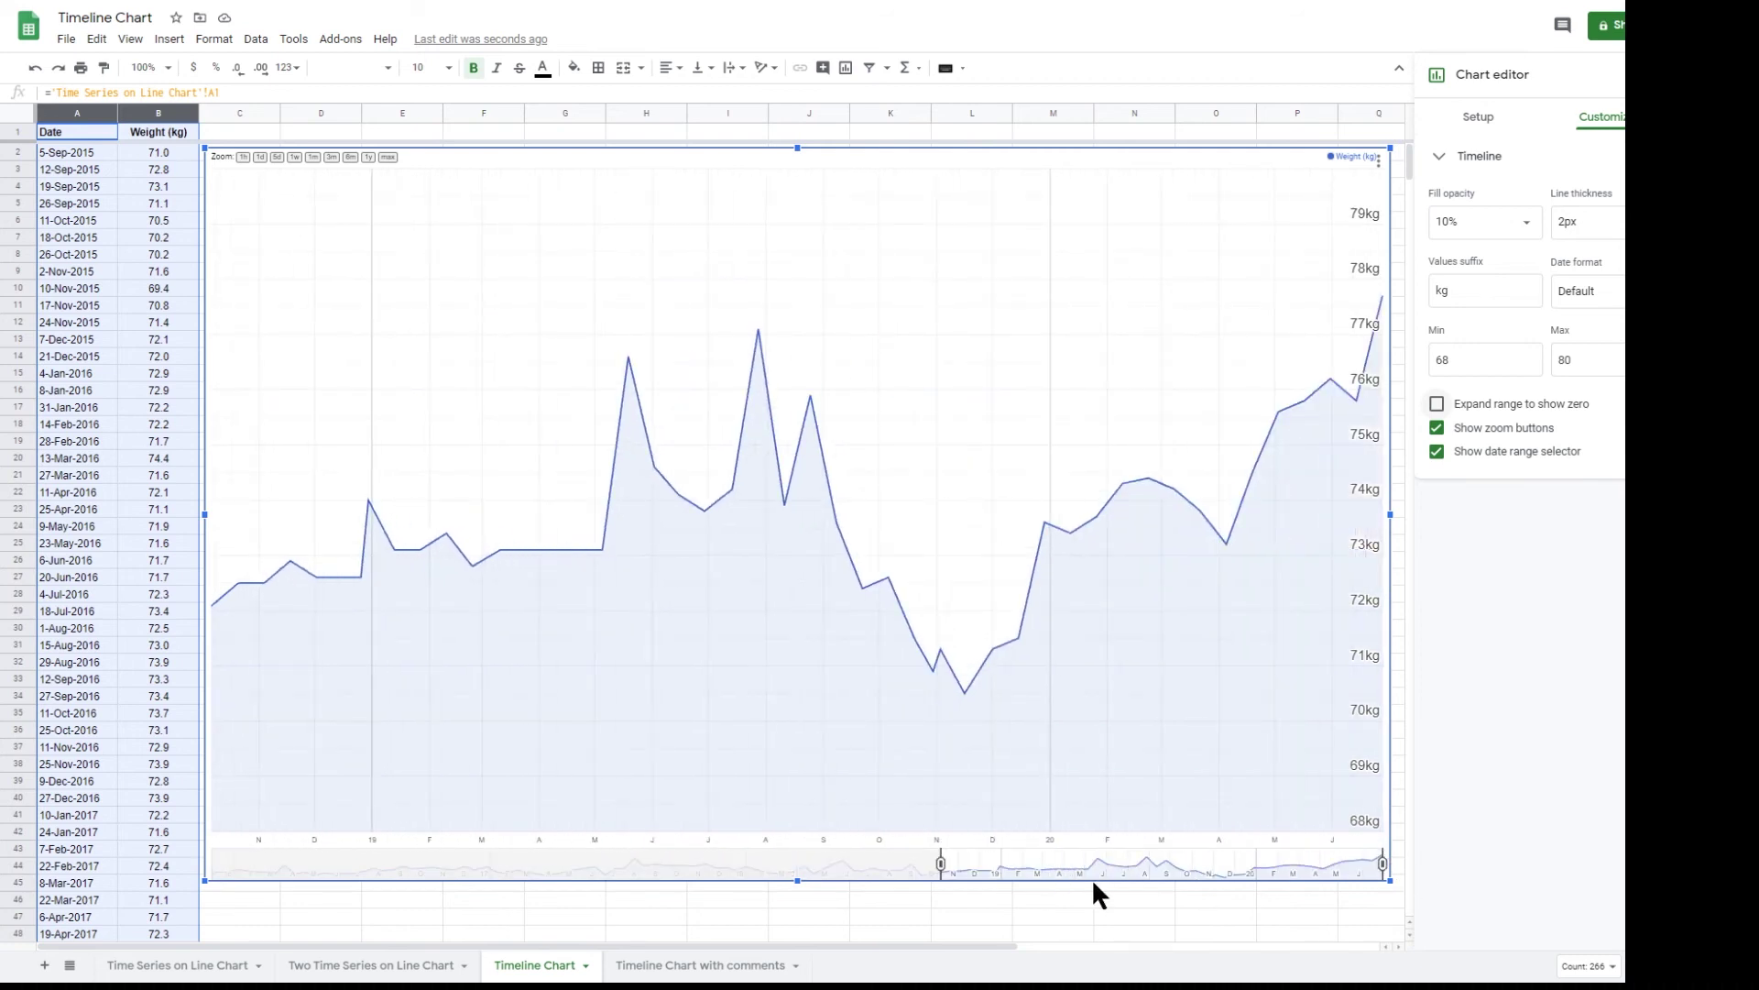
{"action": "left_click_drag", "start_coordinate": [940, 866], "coordinate": [567, 866]}
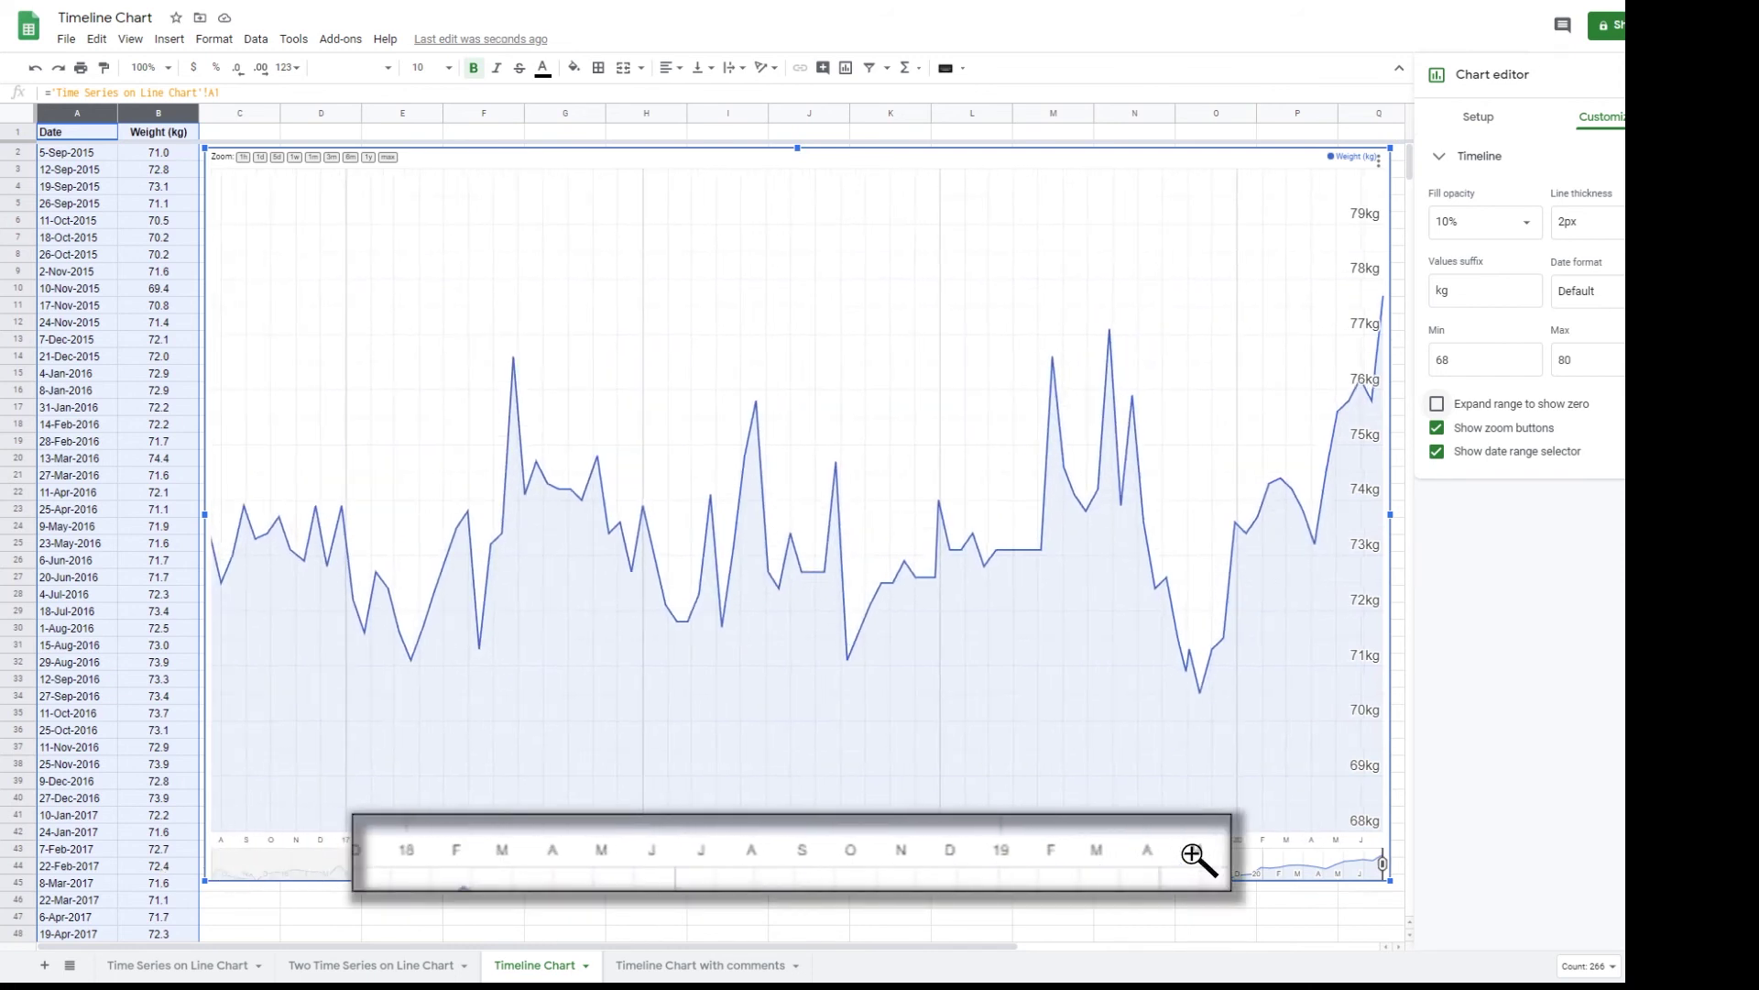
{"action": "left_click_drag", "start_coordinate": [1383, 864], "coordinate": [1127, 866]}
{"action": "left_click_drag", "start_coordinate": [404, 878], "coordinate": [1044, 884]}
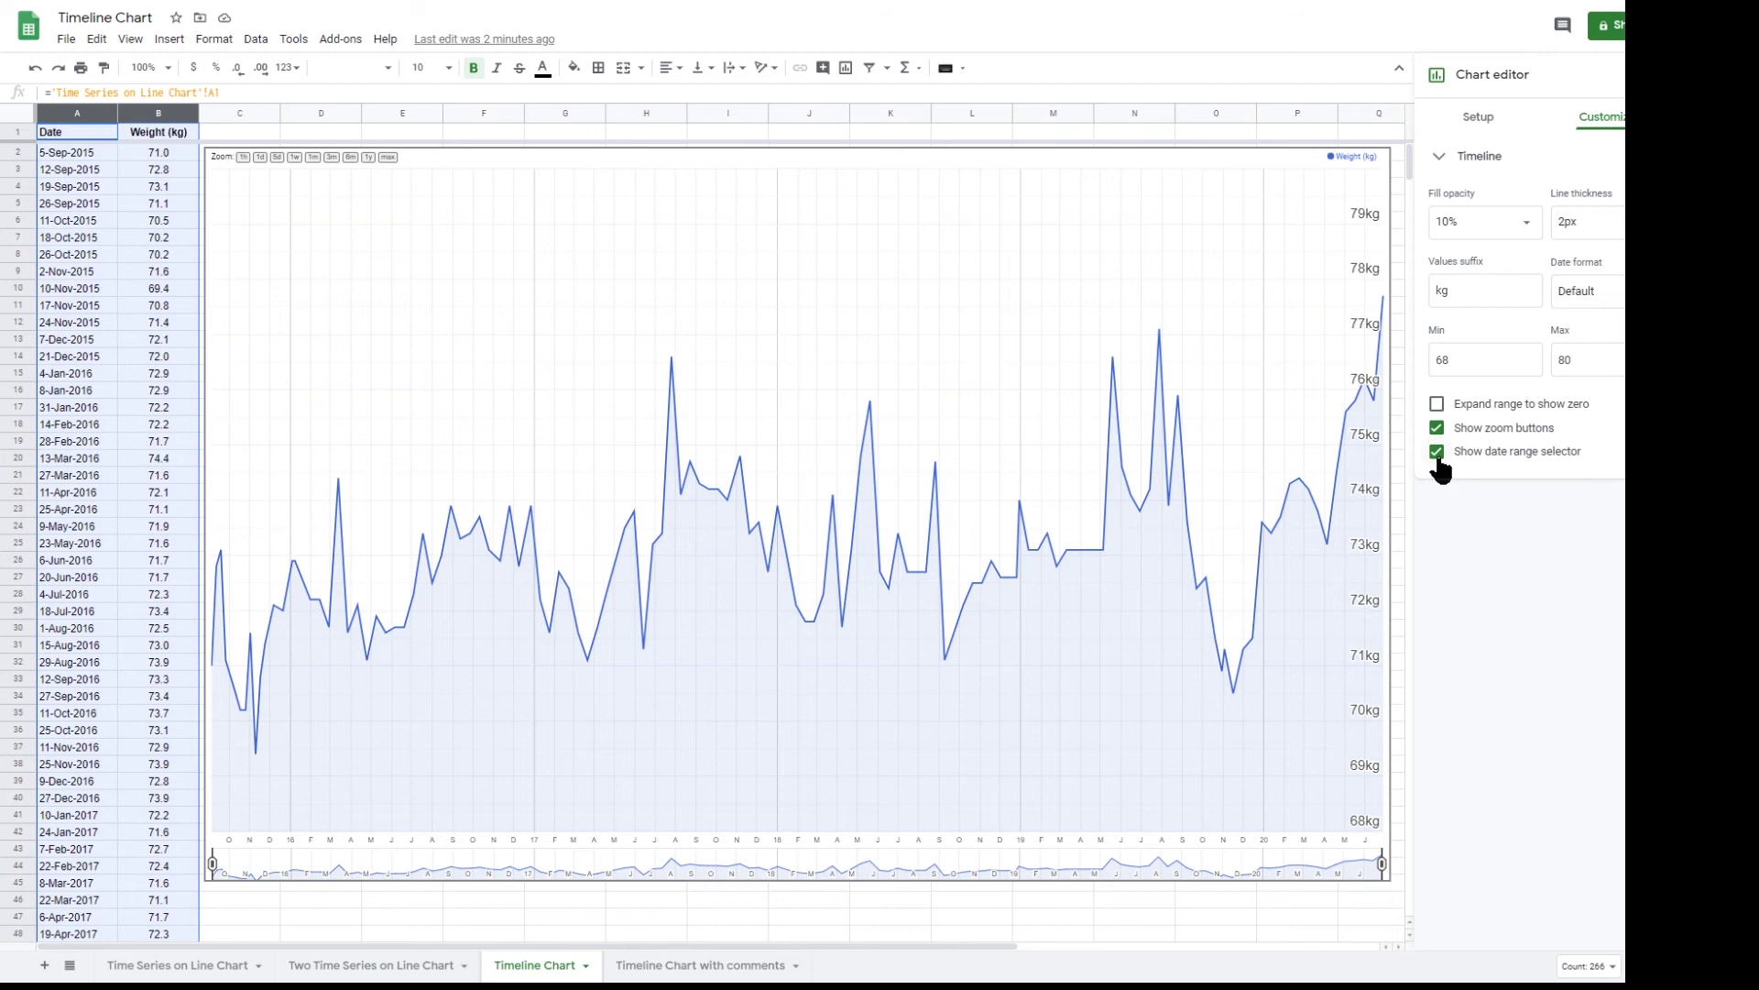
Step: Toggle the date range selector off and back on, then try the 1y, 6m and 3m zooms
{"action": "left_click", "coordinate": [1437, 452]}
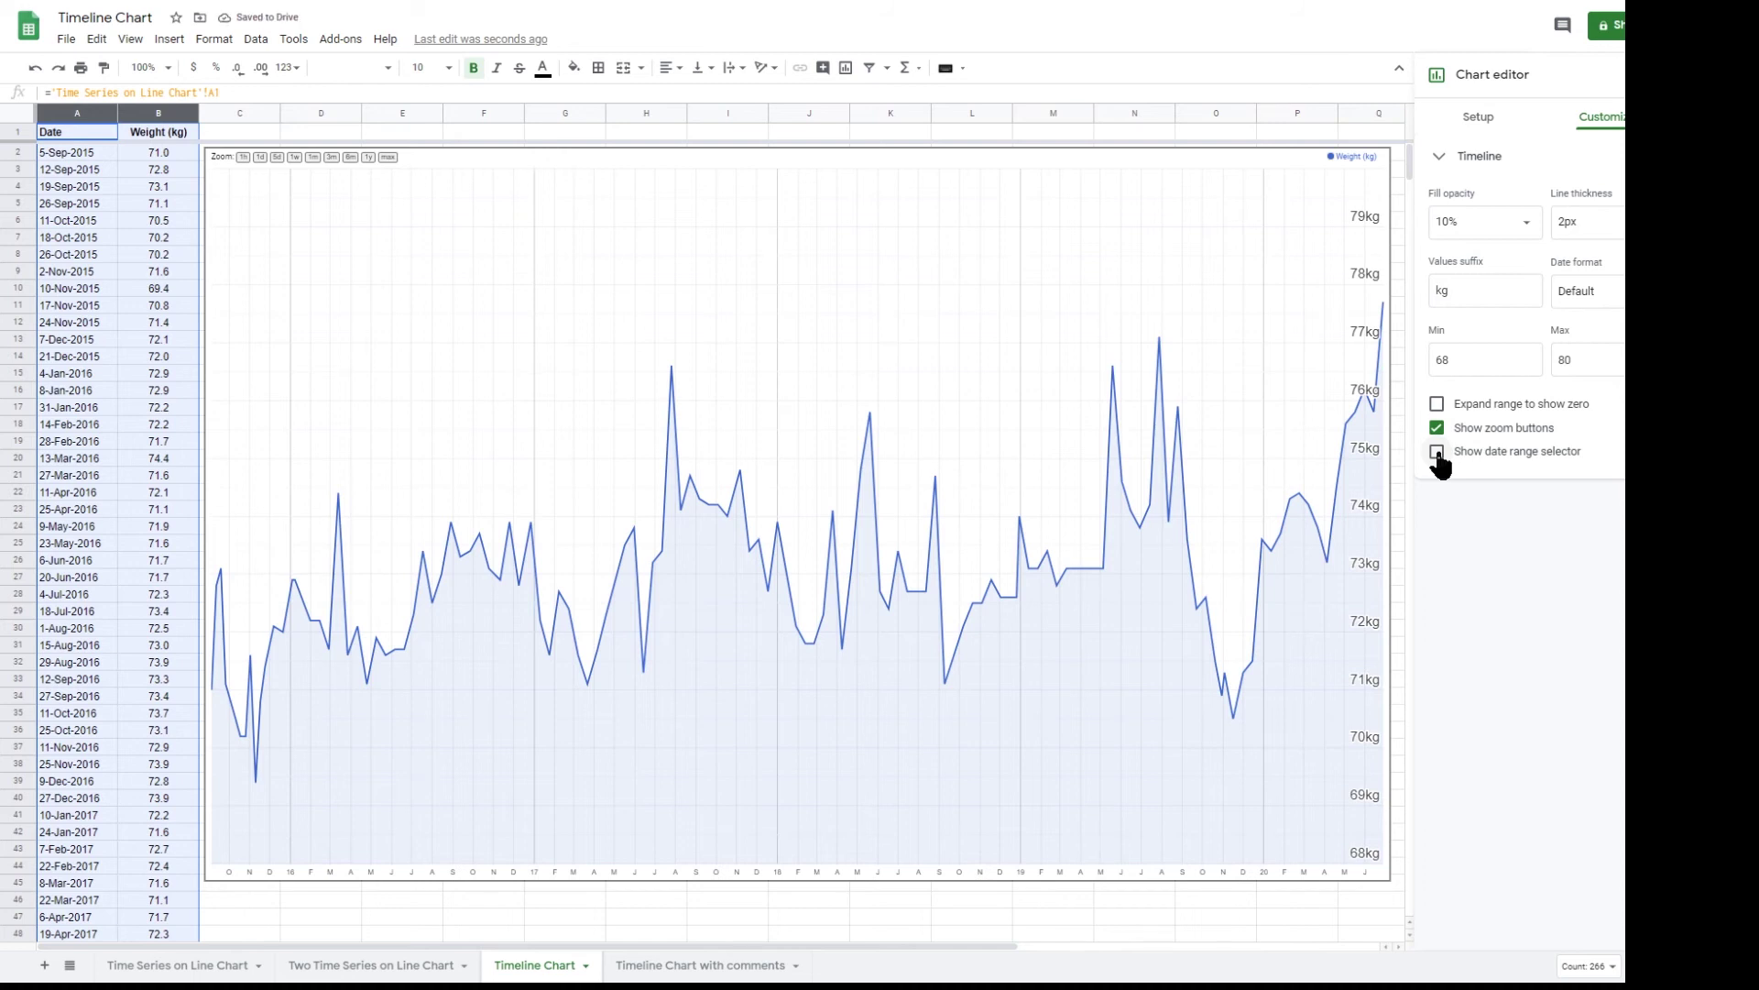
{"action": "left_click", "coordinate": [1437, 452]}
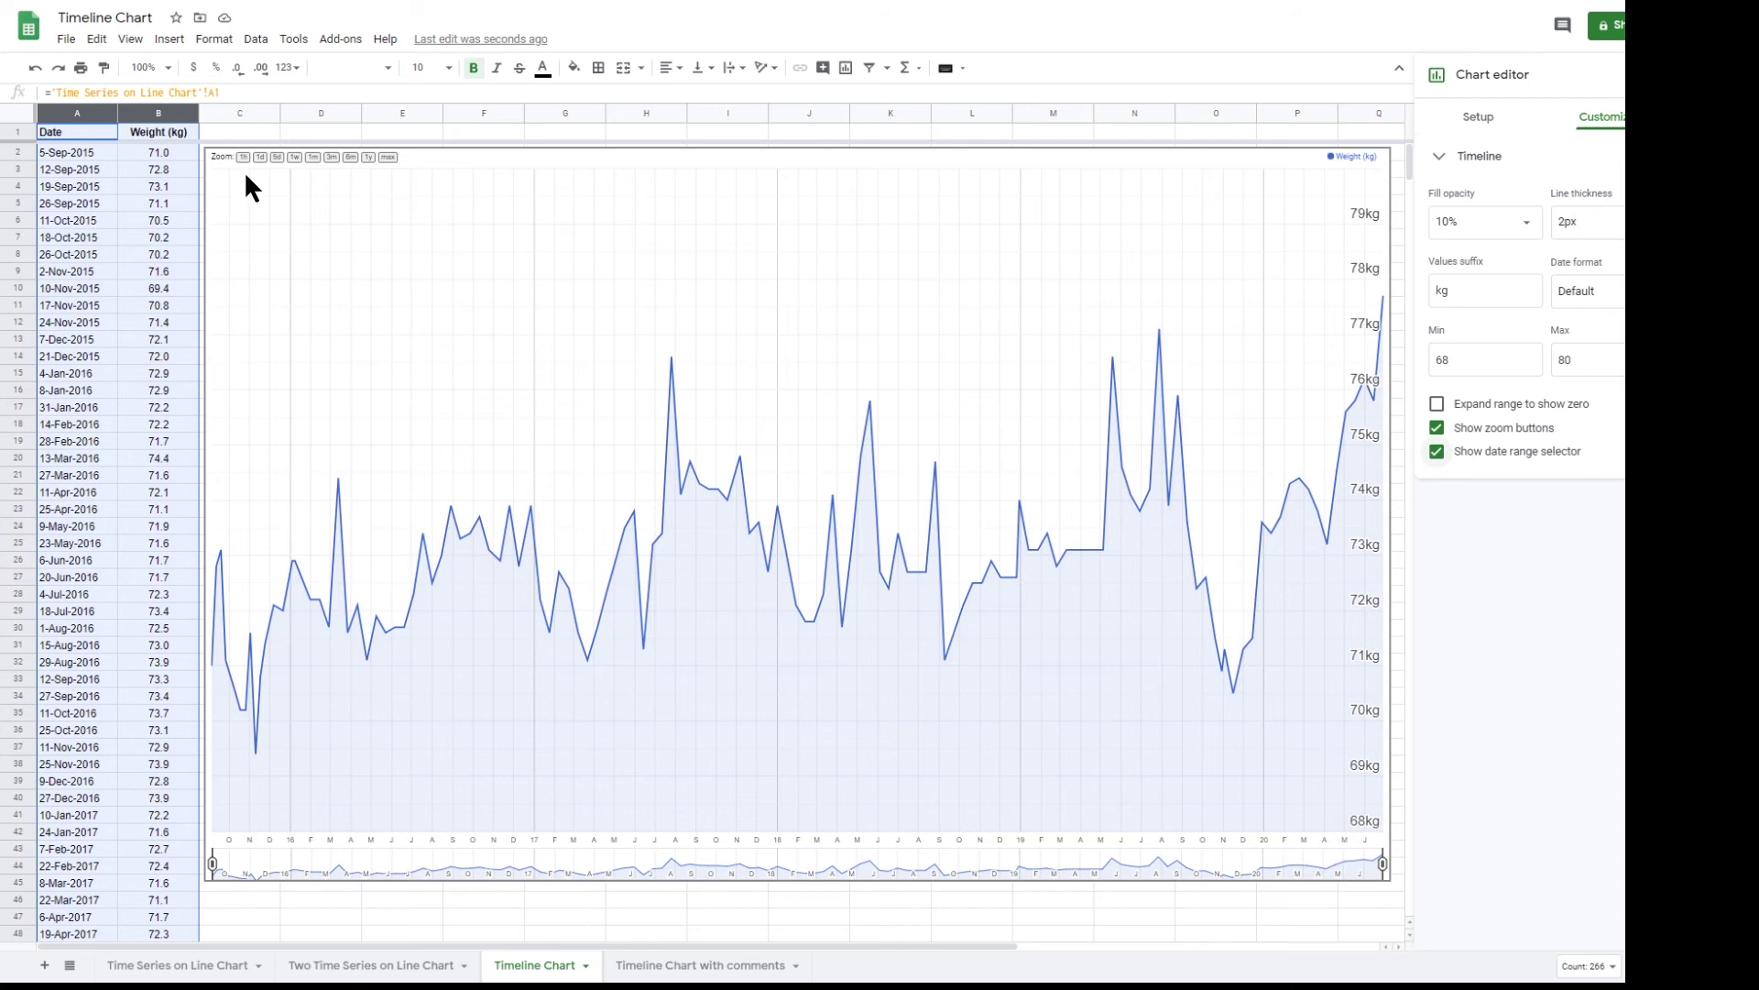
{"action": "left_click", "coordinate": [620, 180]}
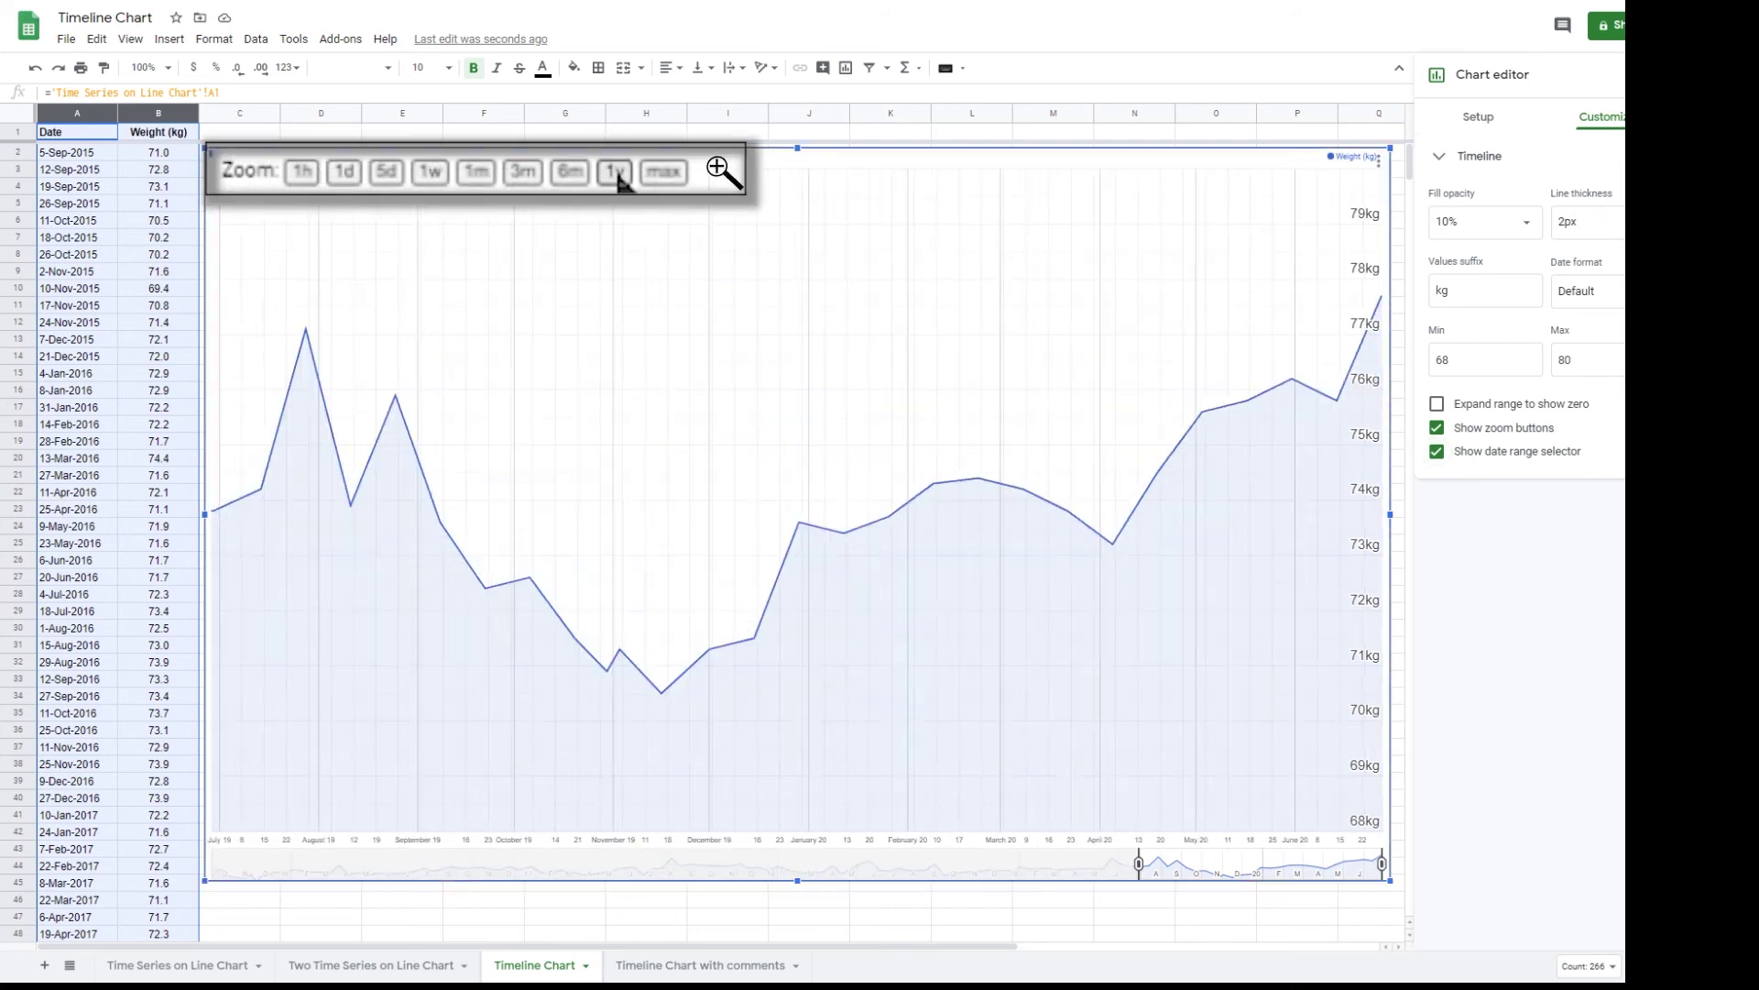
{"action": "left_click", "coordinate": [572, 178]}
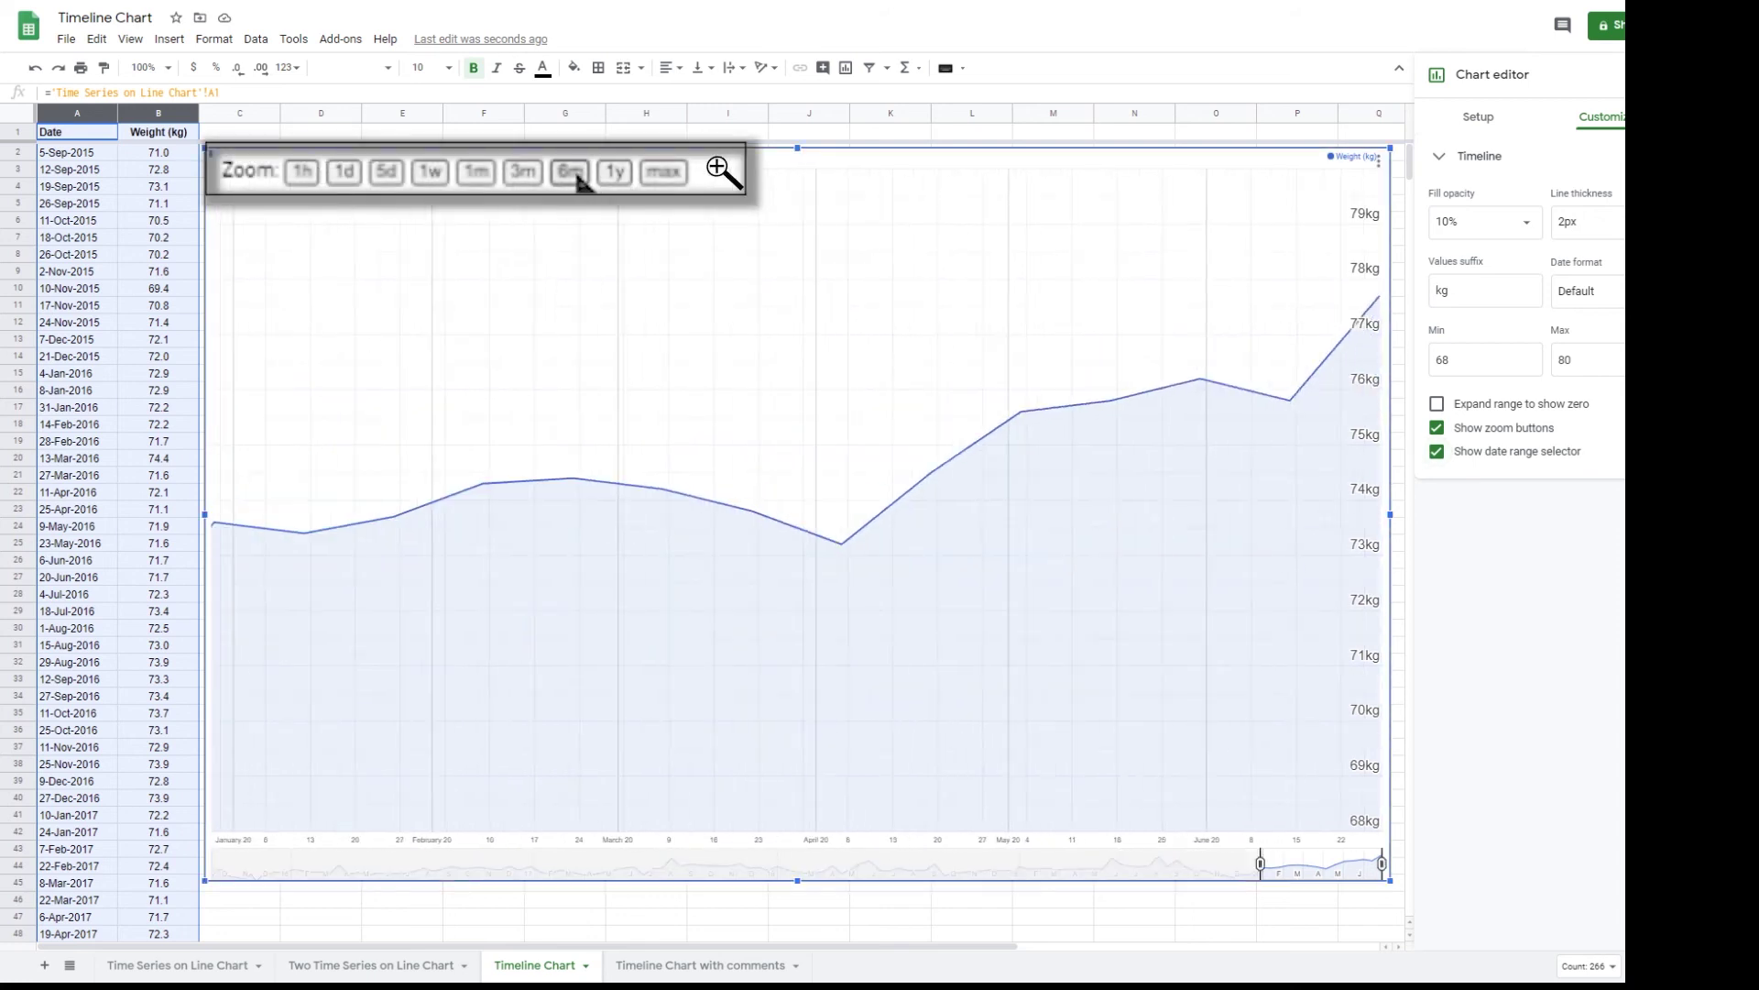
{"action": "left_click", "coordinate": [520, 180]}
Step: Widen the view to about six months, shift to an earlier window, and toggle the zoom buttons off and on
{"action": "left_click", "coordinate": [349, 155]}
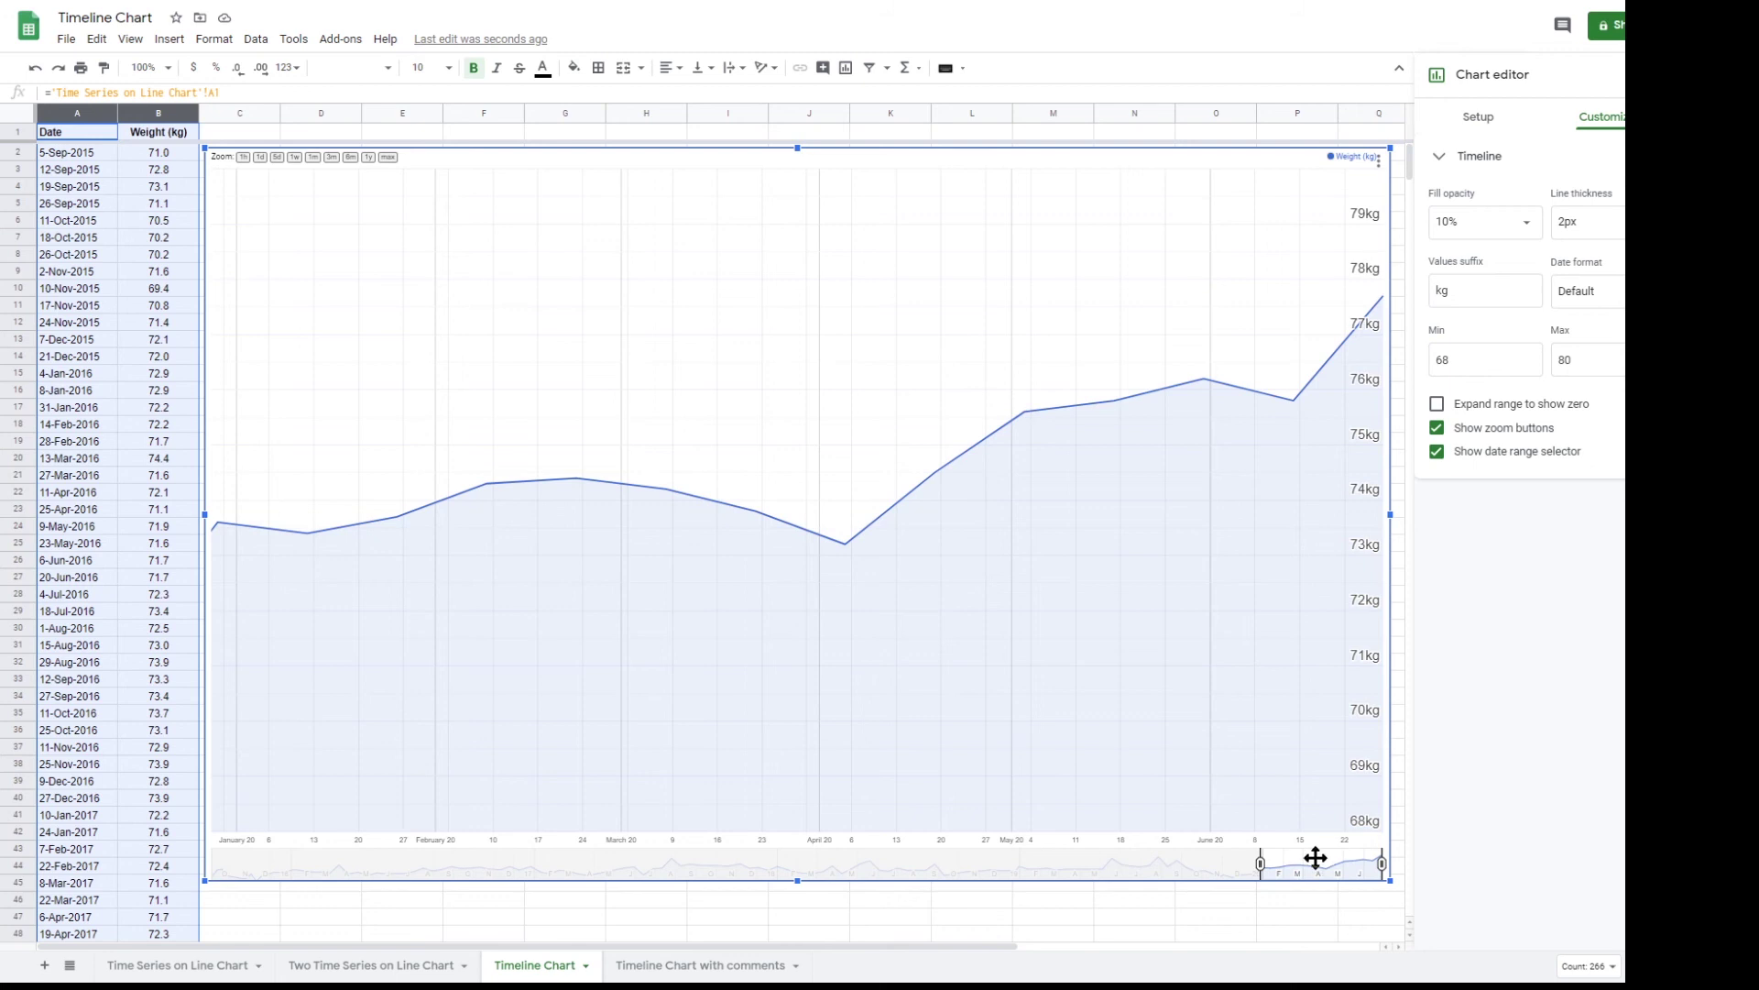
{"action": "mouse_move", "coordinate": [1316, 857]}
{"action": "left_mouse_down"}
{"action": "mouse_move", "coordinate": [911, 864]}
{"action": "mouse_move", "coordinate": [1329, 865]}
{"action": "left_mouse_up"}
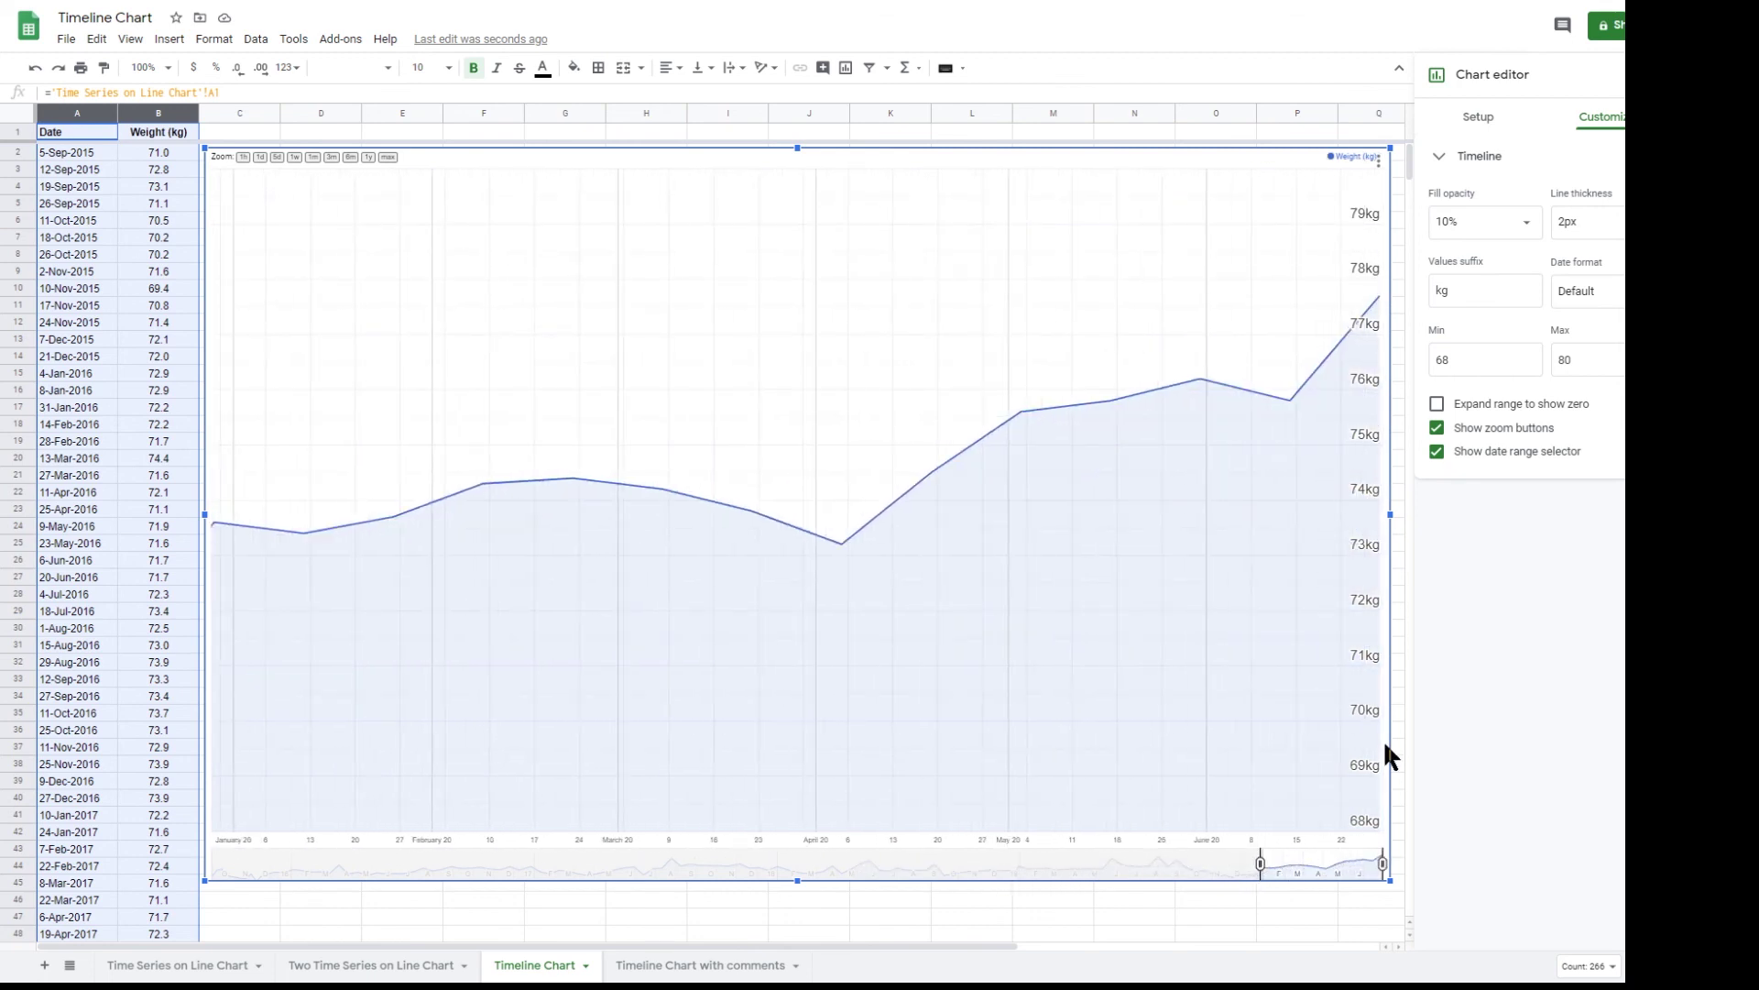
{"action": "left_click", "coordinate": [1438, 428]}
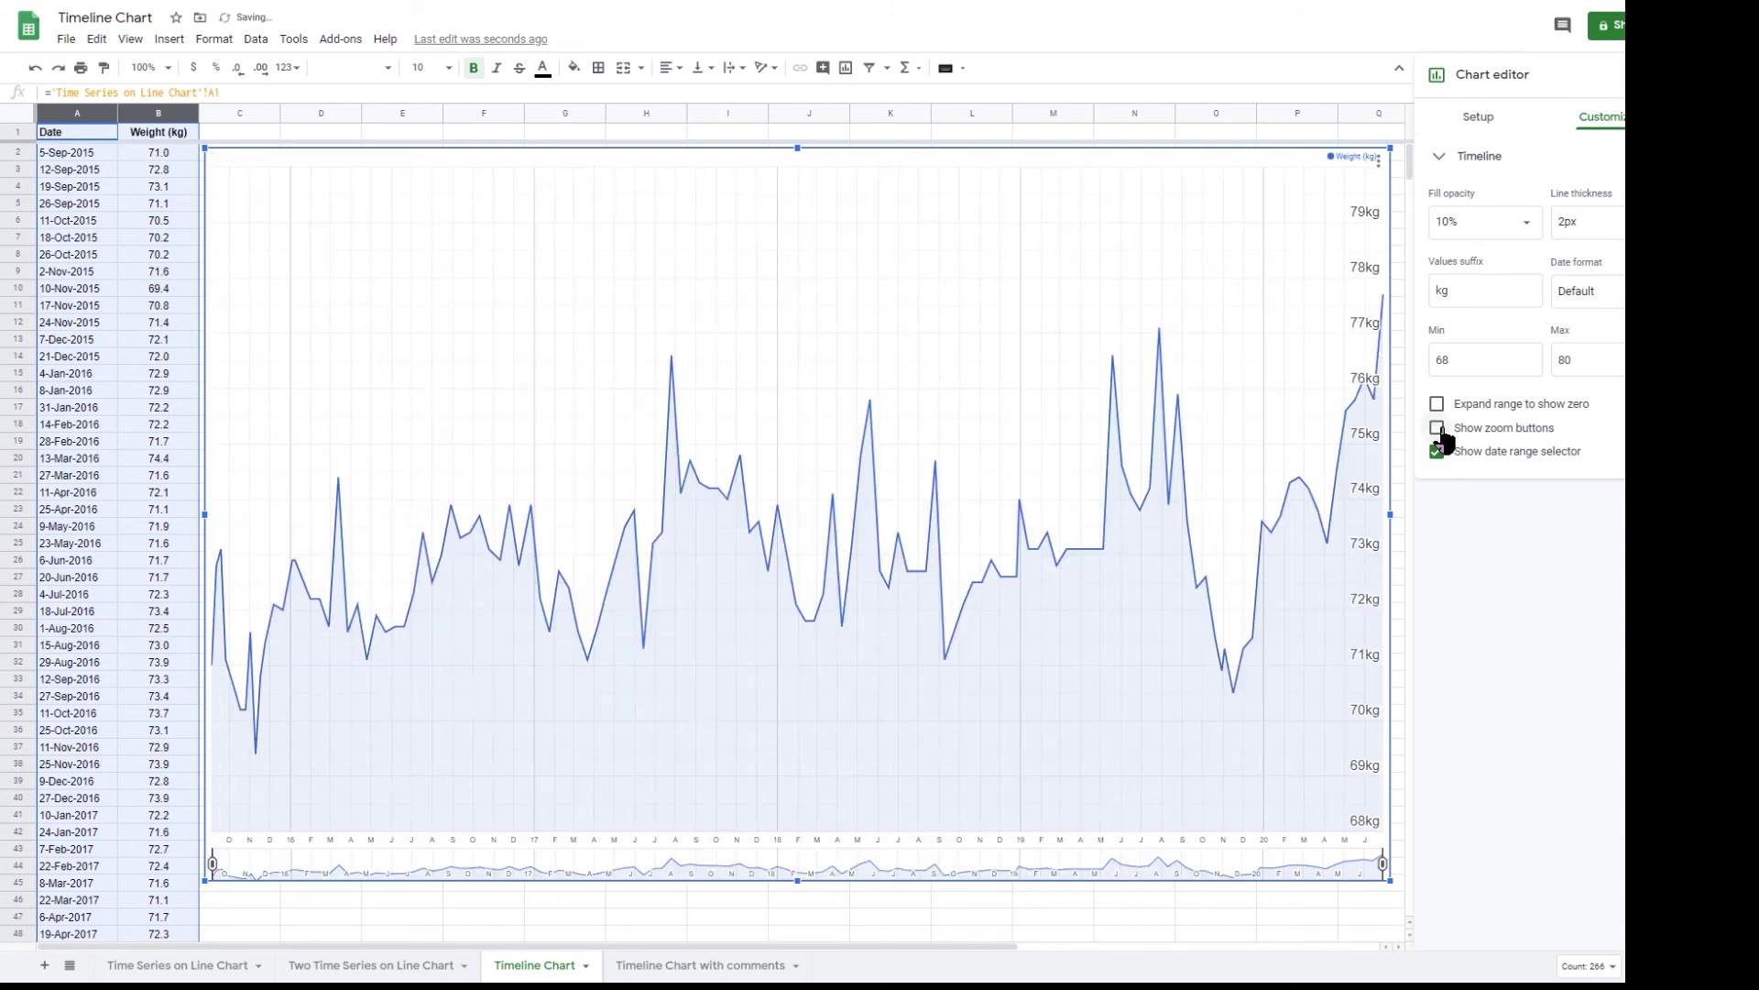
{"action": "left_click", "coordinate": [1438, 429]}
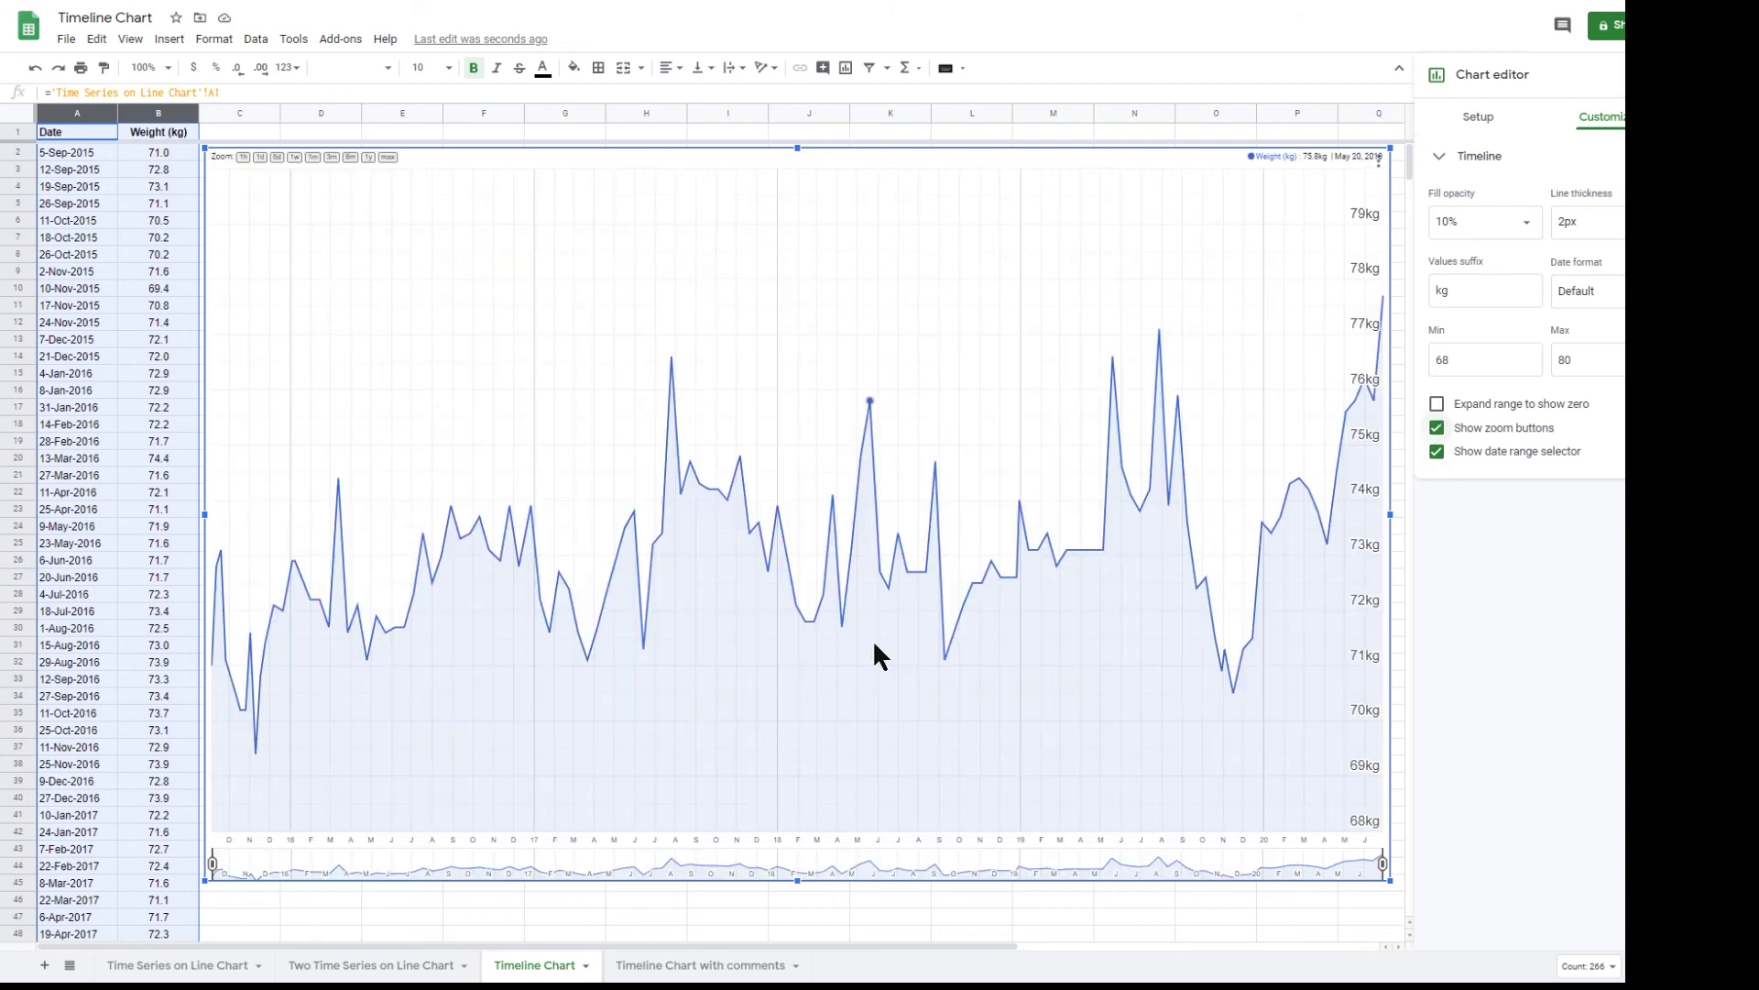
Step: On the Timeline Chart with comments sheet, chart columns A–D as an enlarged timeline chart
{"action": "left_click", "coordinate": [692, 970]}
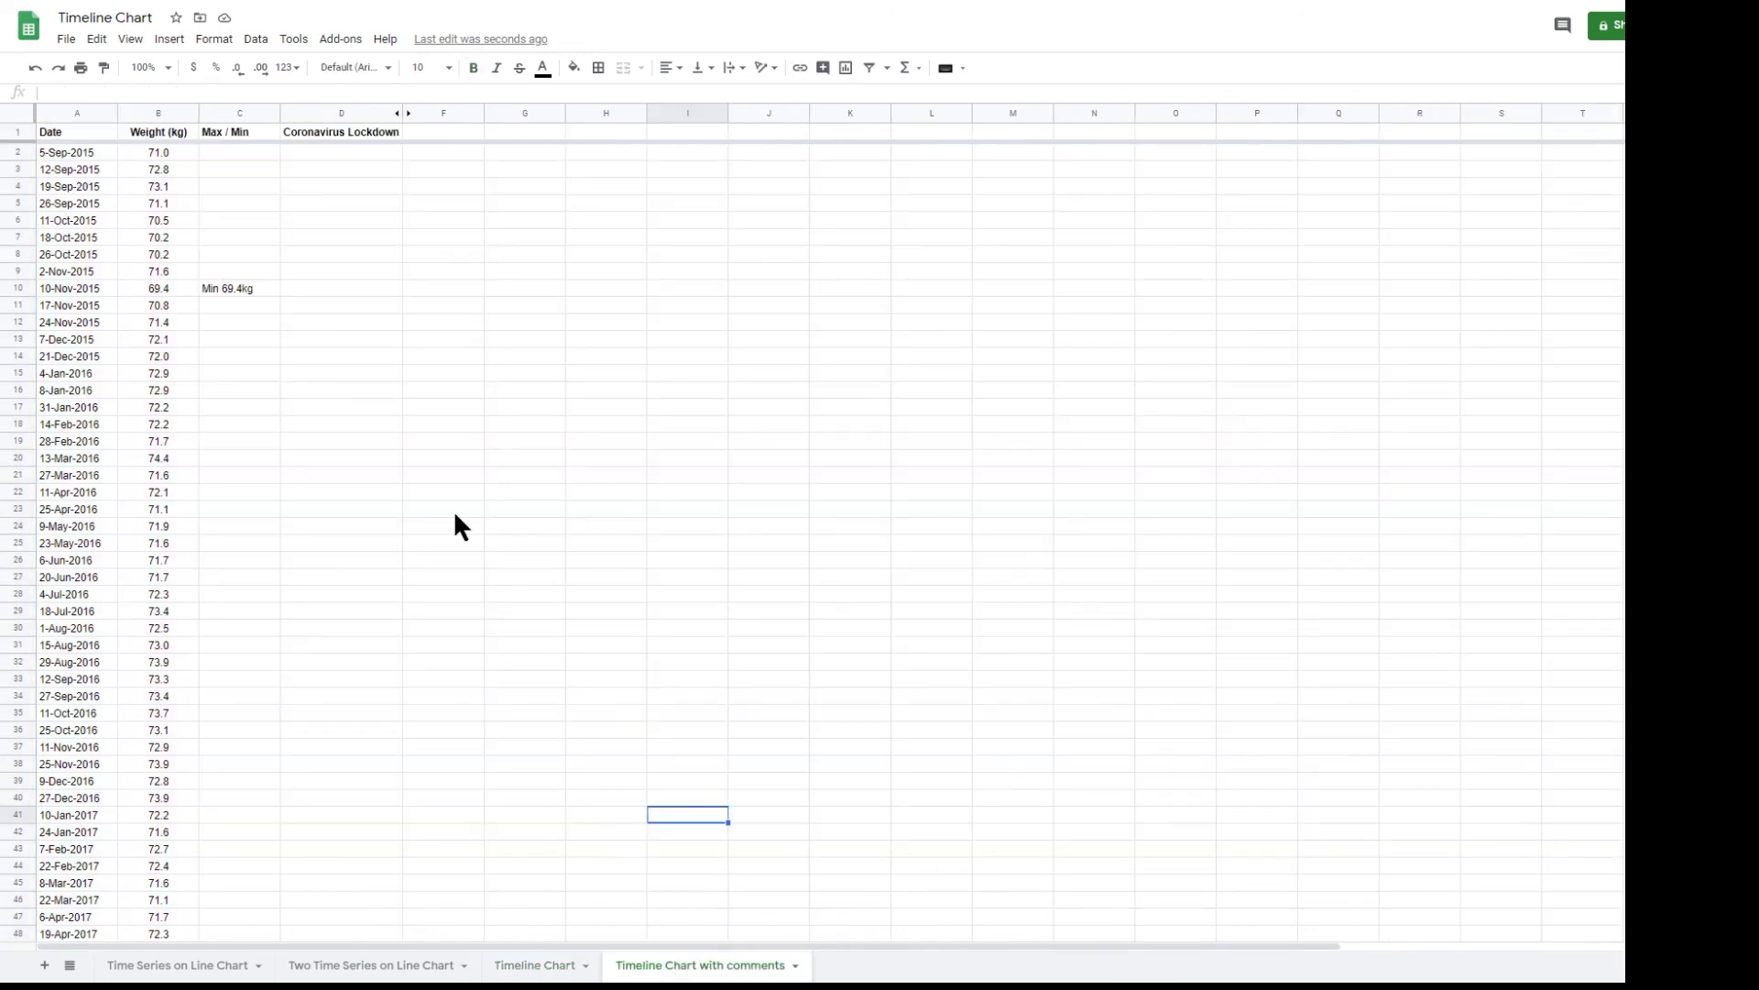
{"action": "left_click", "coordinate": [96, 114]}
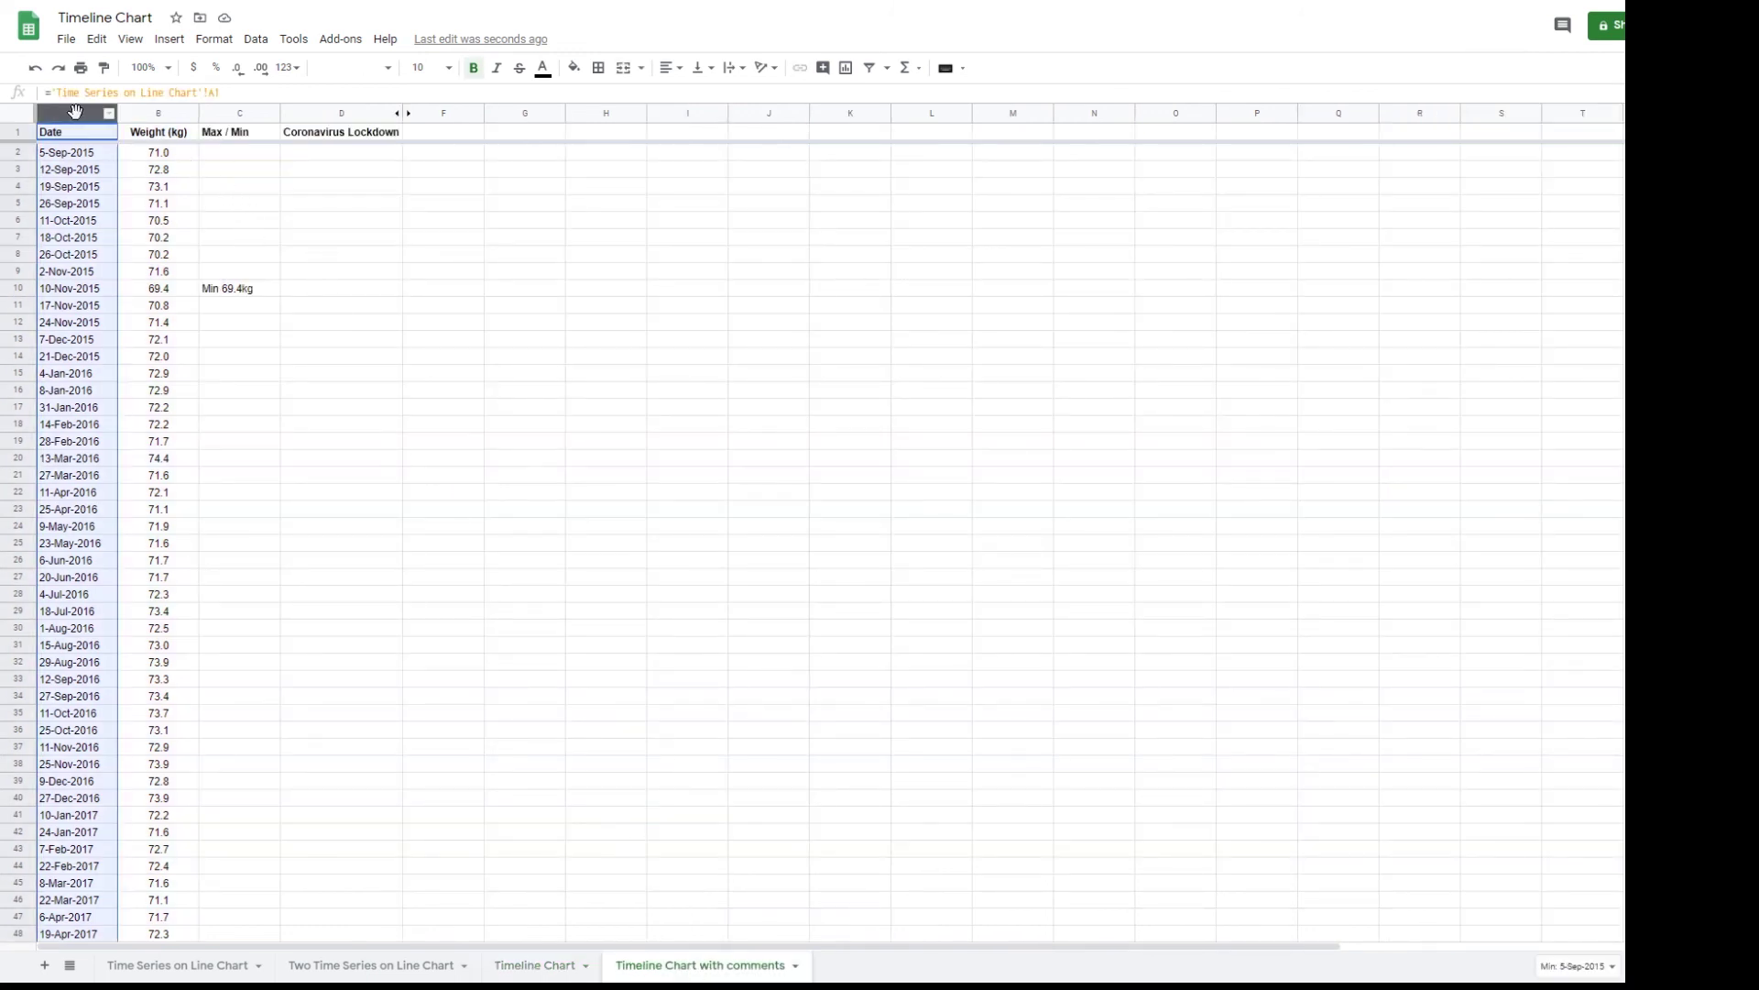
{"action": "left_click", "coordinate": [338, 112], "text": "shift"}
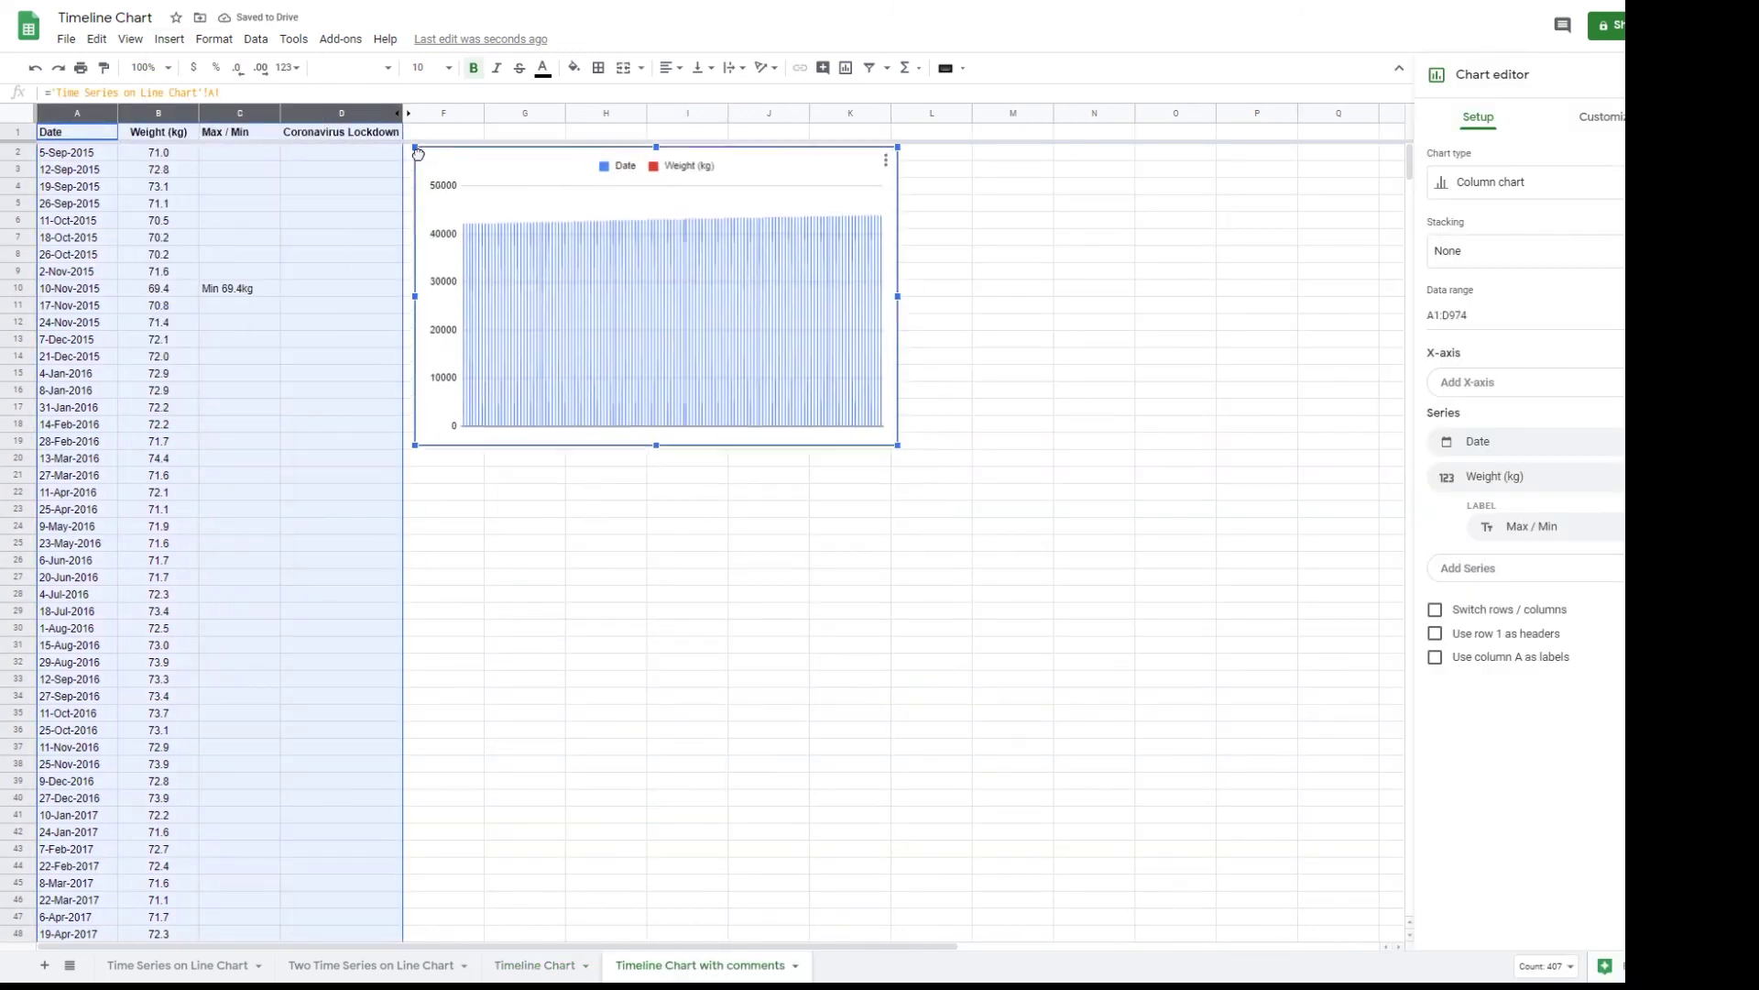
{"action": "left_click_drag", "start_coordinate": [898, 445], "coordinate": [1377, 746]}
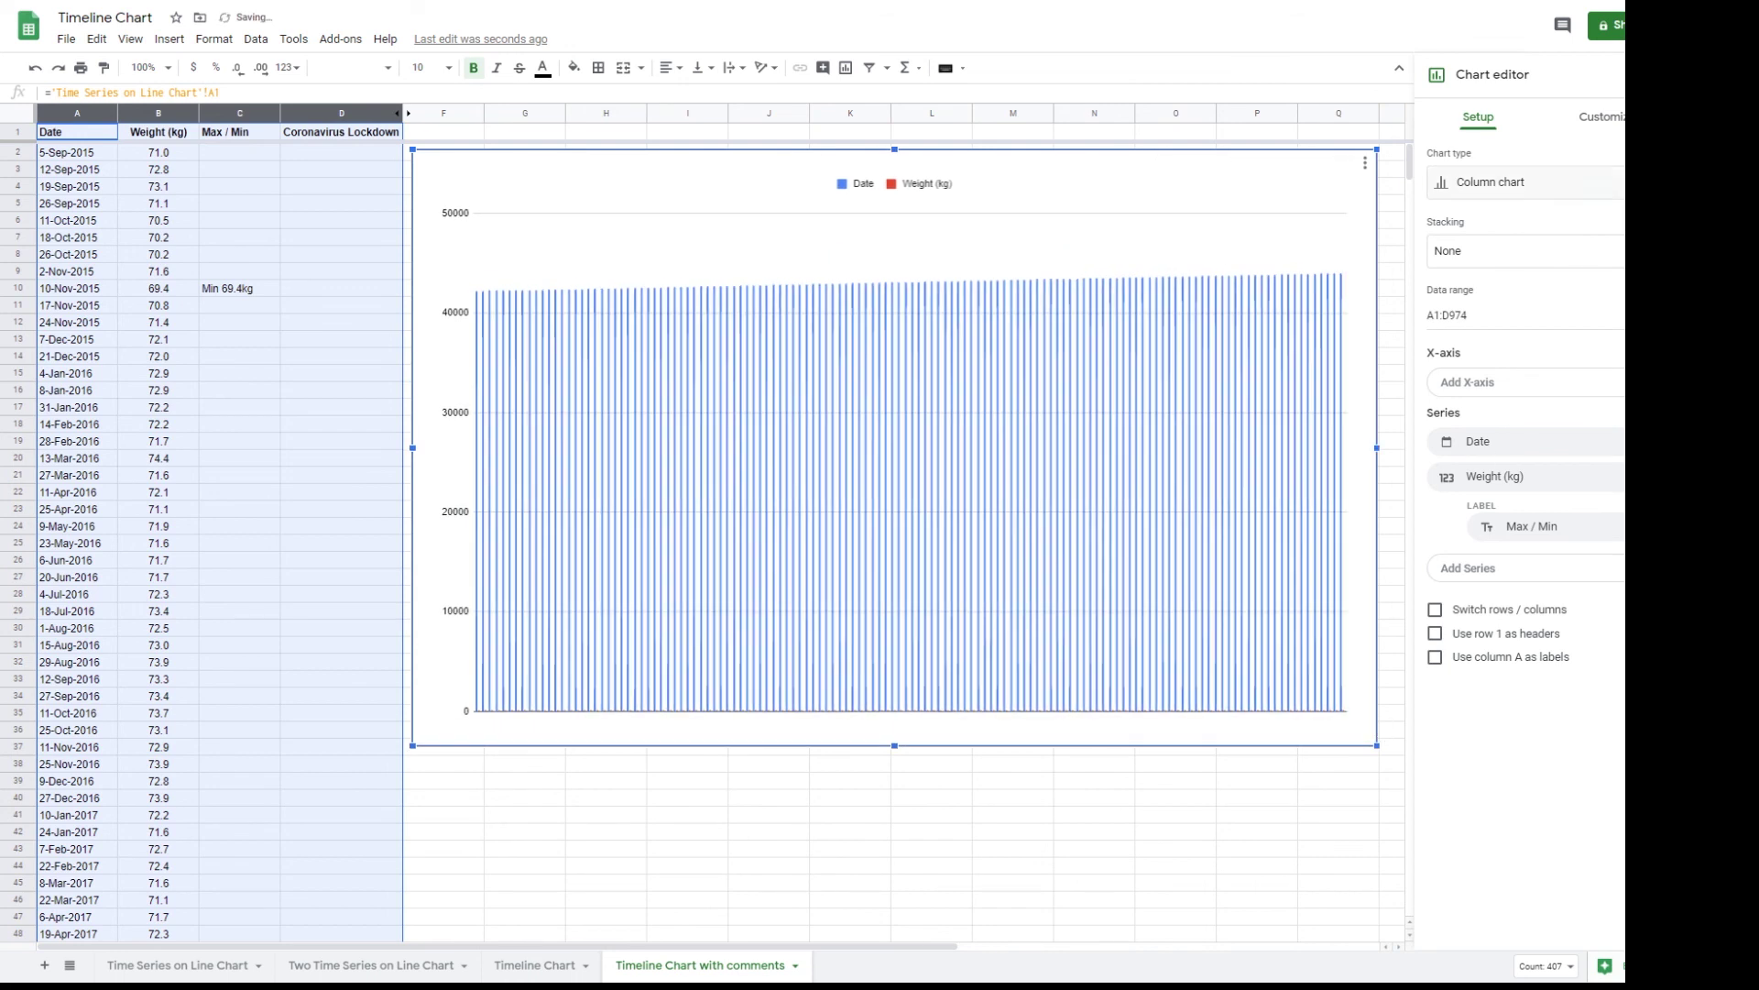
{"action": "left_click", "coordinate": [1525, 182]}
{"action": "left_click", "coordinate": [1606, 841]}
Step: Give the timeline a 'kg' value suffix and a 68–80 axis range
{"action": "left_click", "coordinate": [1599, 117]}
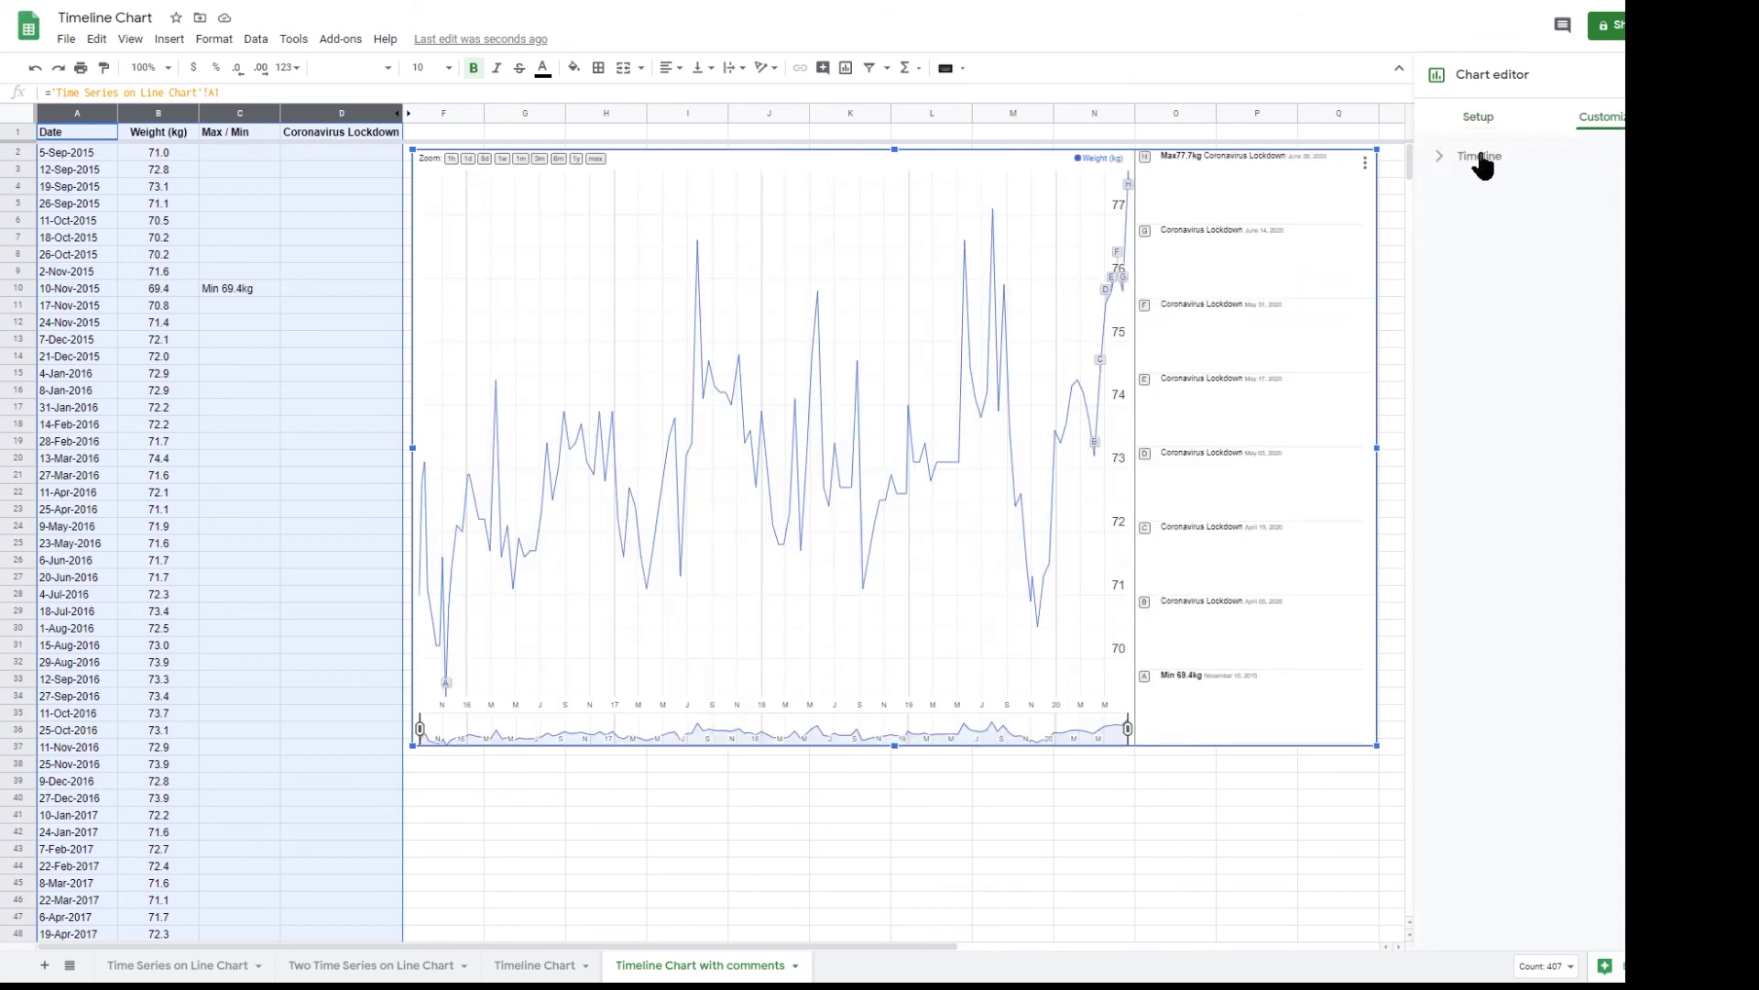
{"action": "left_click", "coordinate": [1480, 156]}
{"action": "left_click", "coordinate": [1522, 290]}
{"action": "type", "text": "kg"}
{"action": "left_click", "coordinate": [1504, 357]}
{"action": "type", "text": "68"}
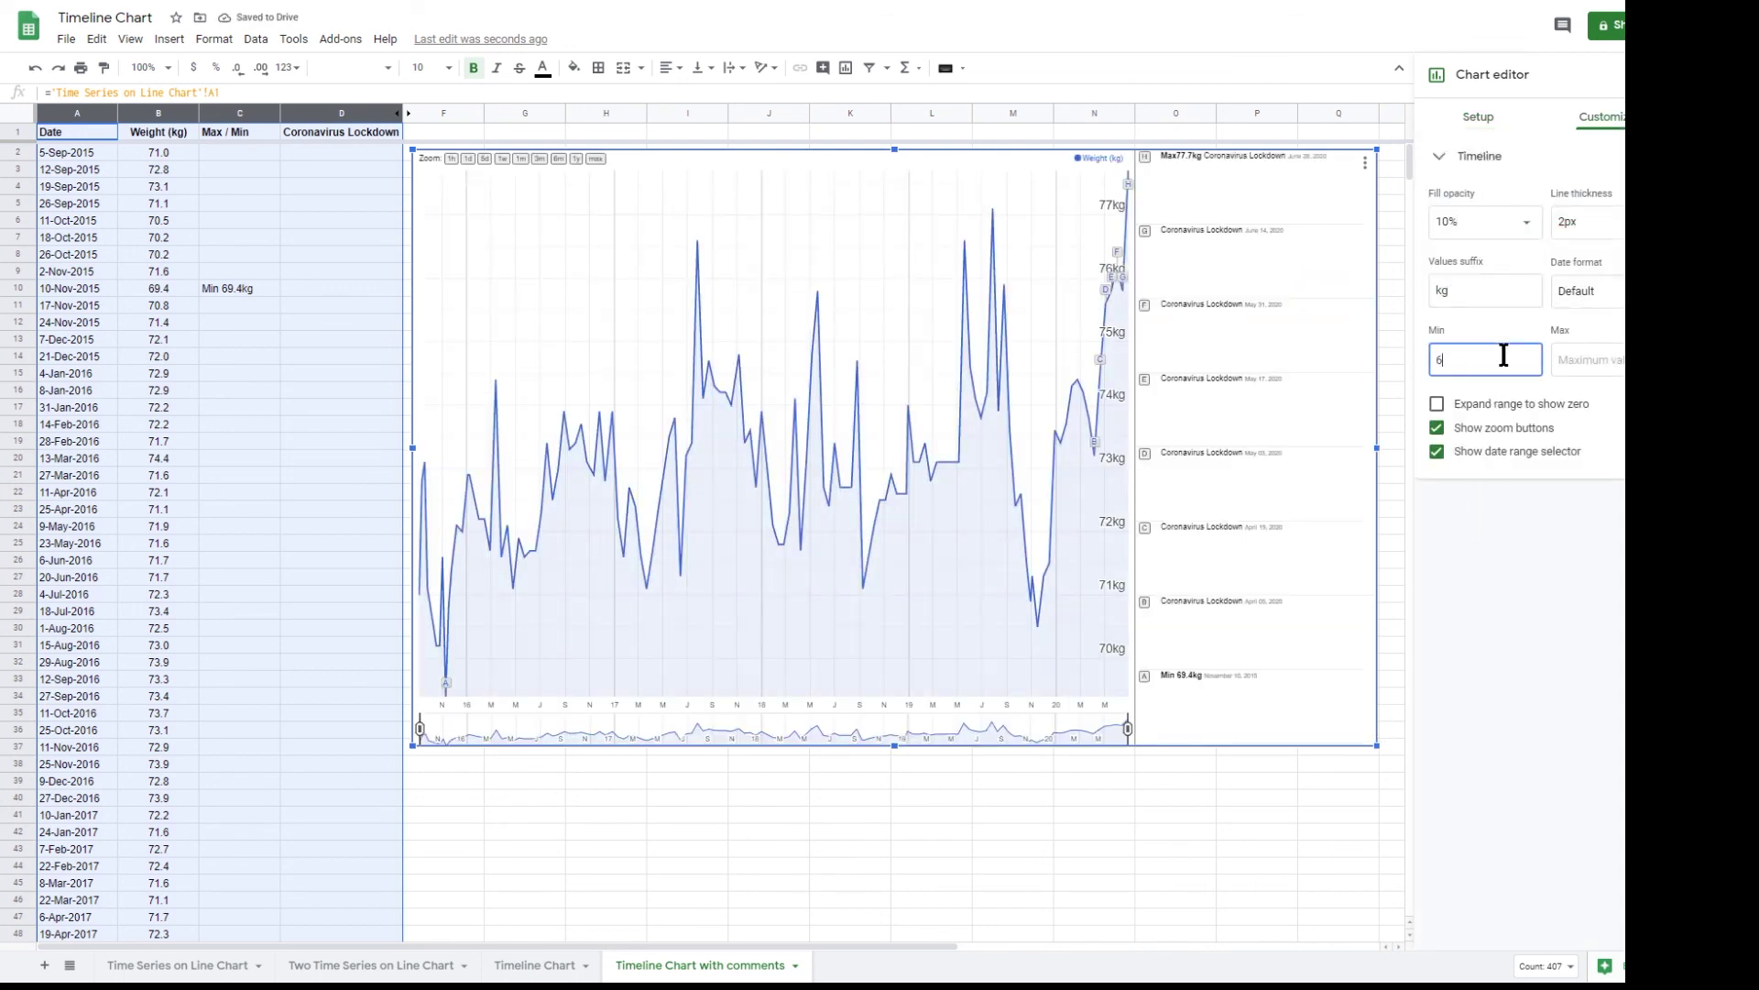
{"action": "left_click", "coordinate": [1571, 358]}
{"action": "type", "text": "80"}
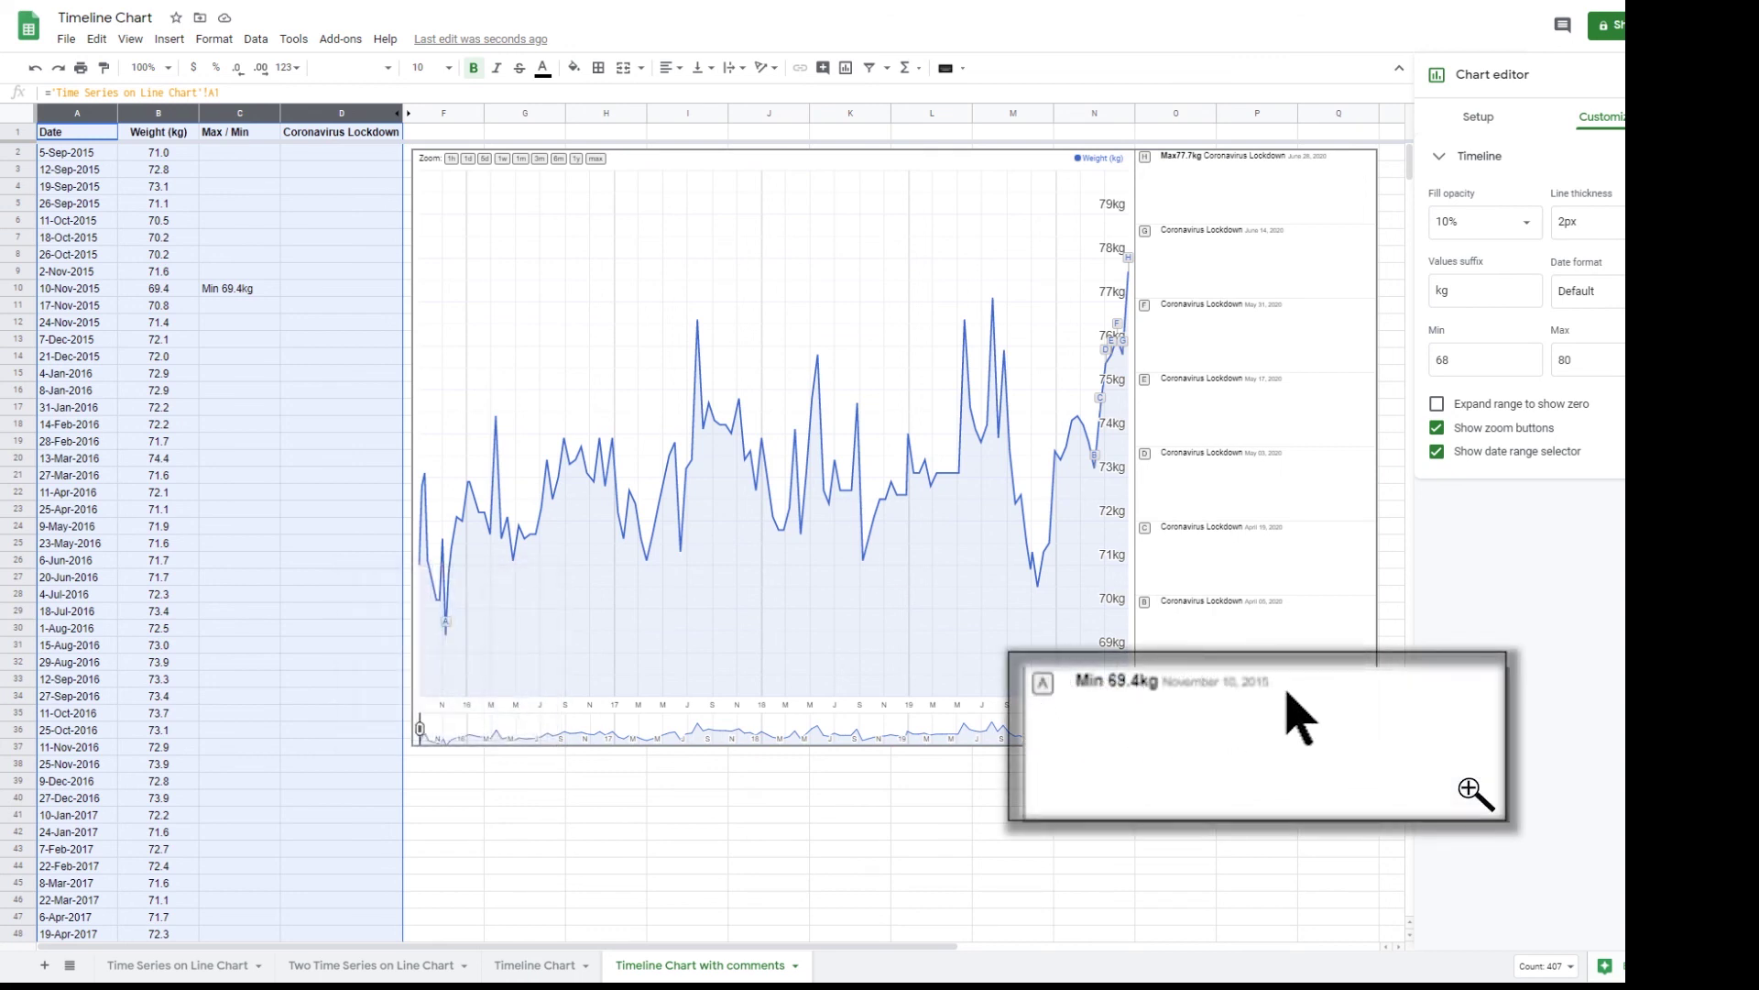
{"action": "left_click", "coordinate": [445, 617]}
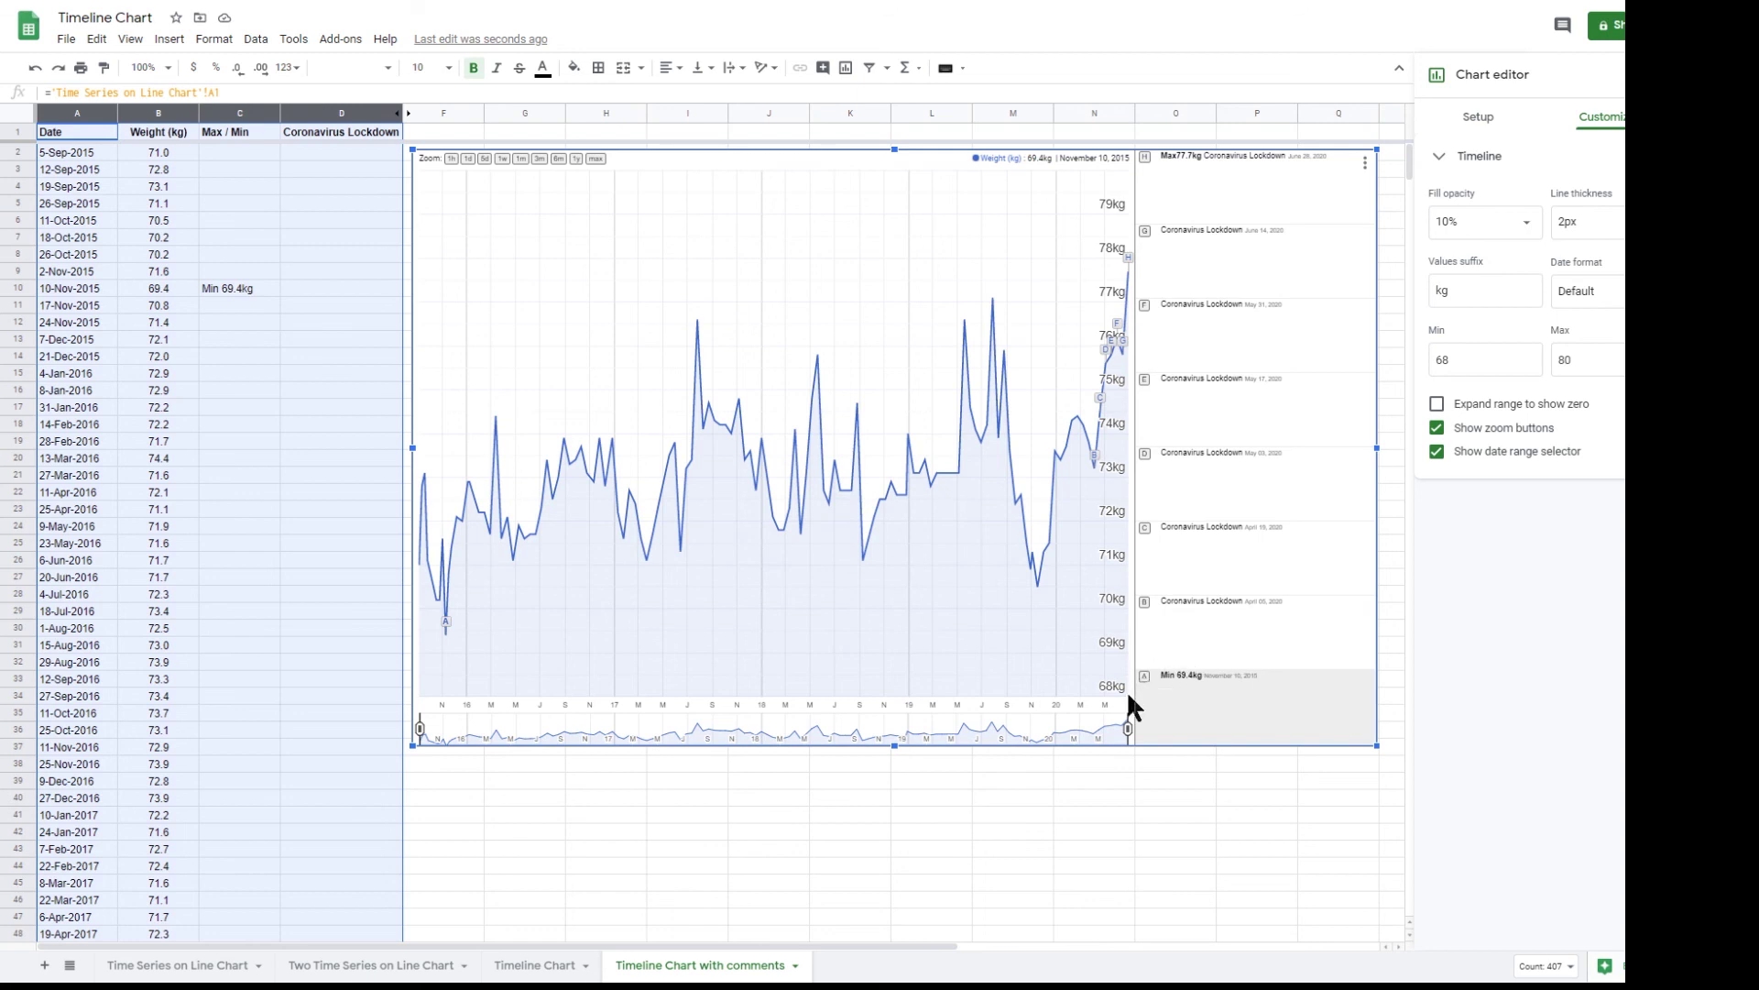
{"action": "left_click", "coordinate": [1212, 617]}
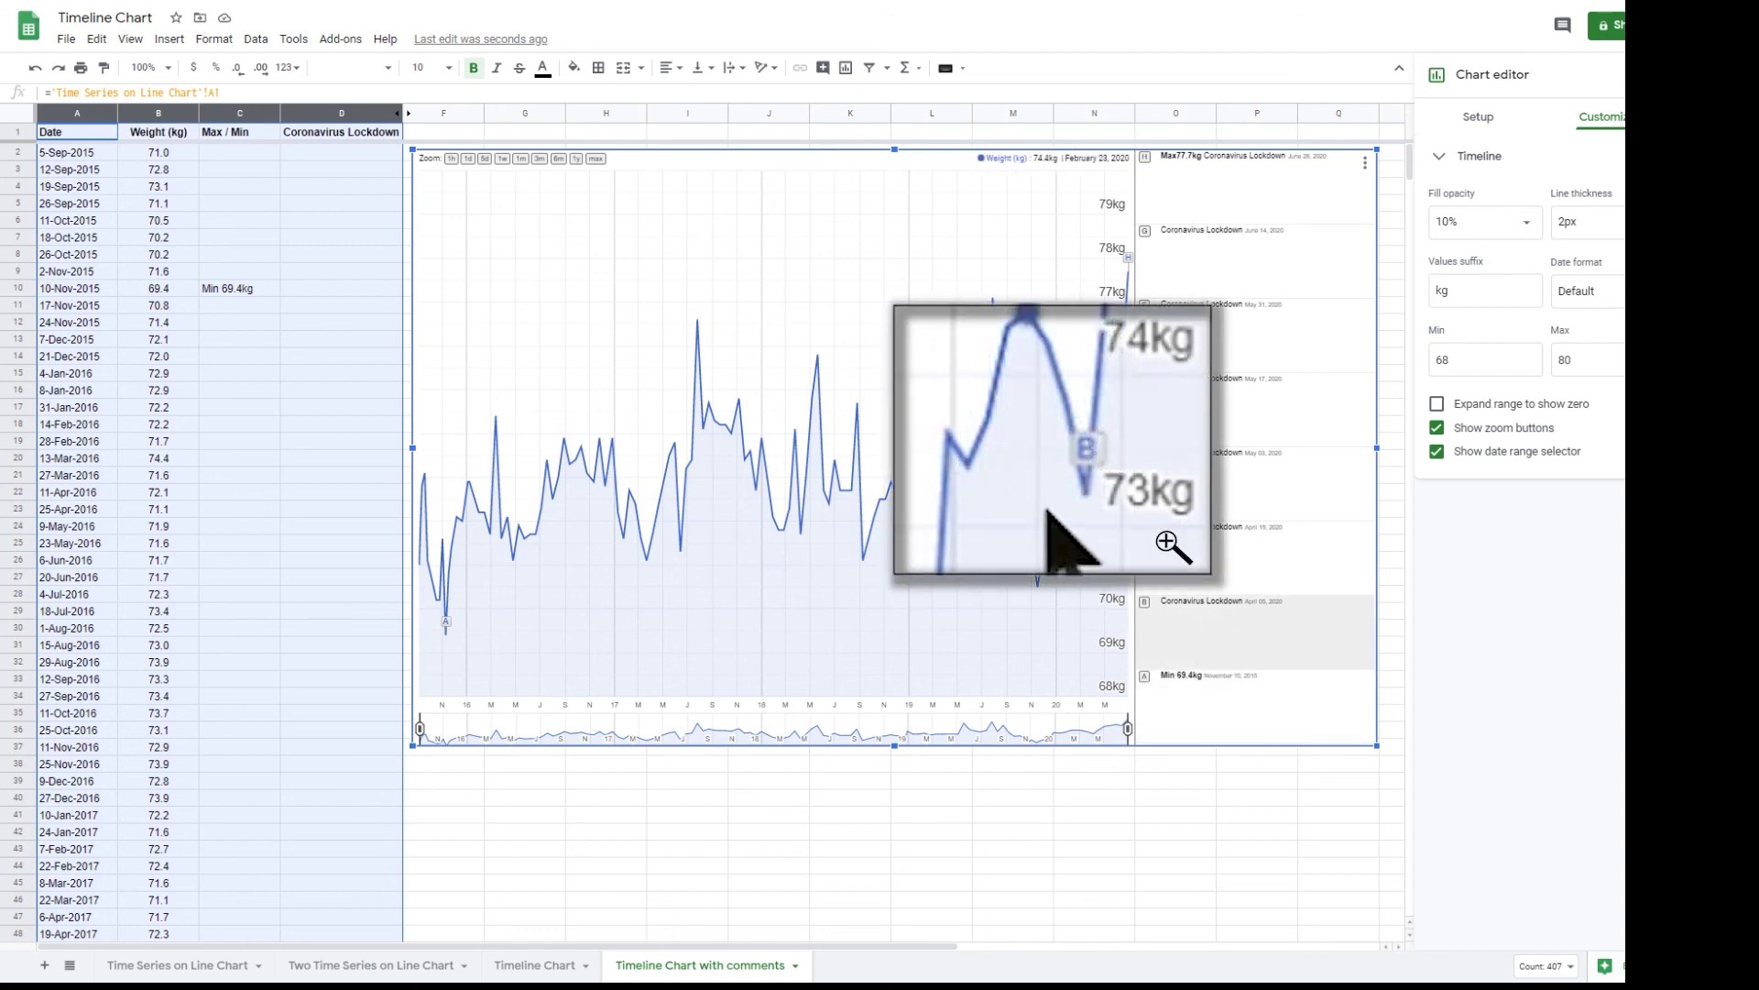